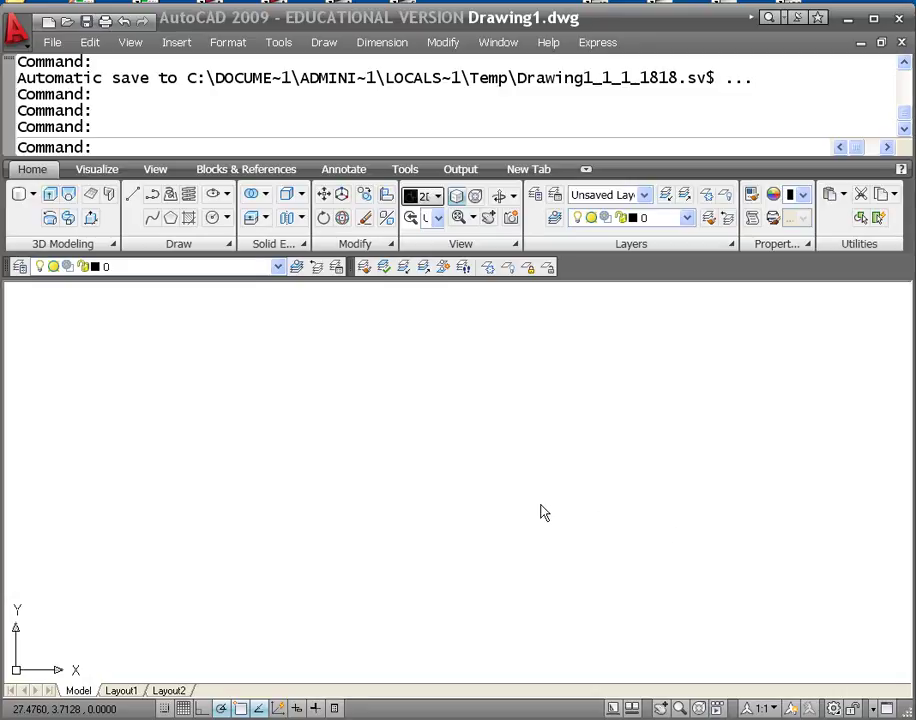
# - Start attaching a raster image reference and browse to C:\da\Scanned Images\BC
pyautogui.click(176, 45)
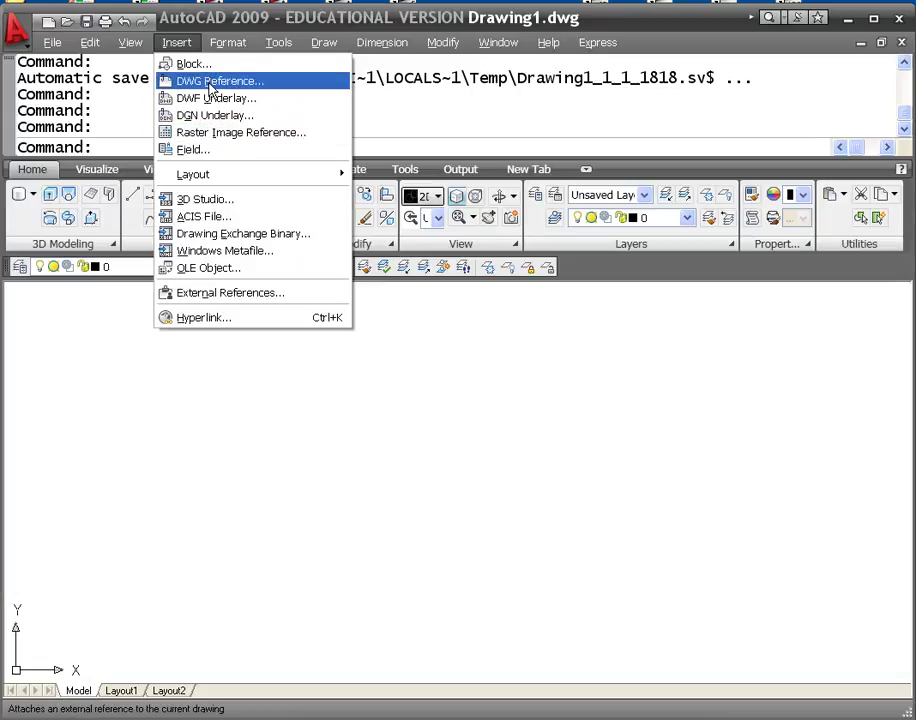
pyautogui.click(208, 136)
pyautogui.moveTo(421, 265); pyautogui.dragTo(370, 197)
pyautogui.click(361, 212)
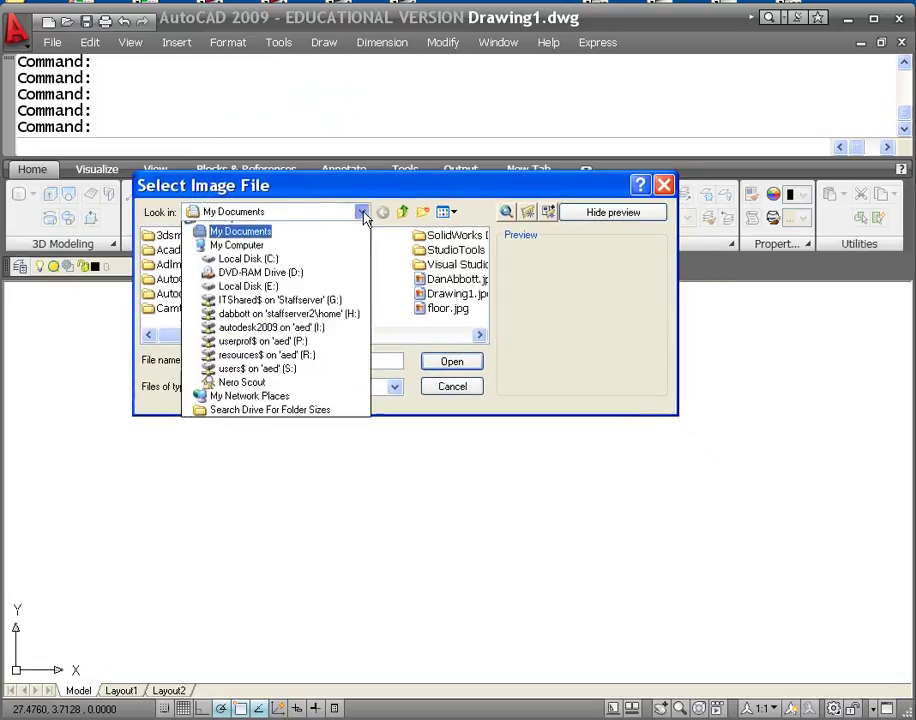
pyautogui.click(300, 270)
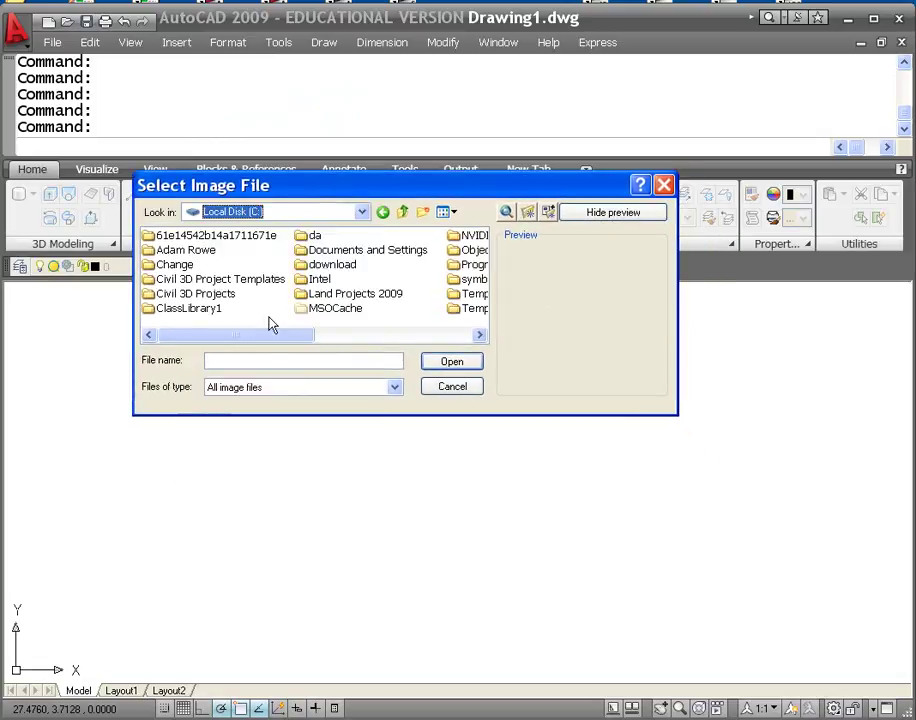
pyautogui.doubleClick(307, 240)
pyautogui.scroll(-5, 485, 290)
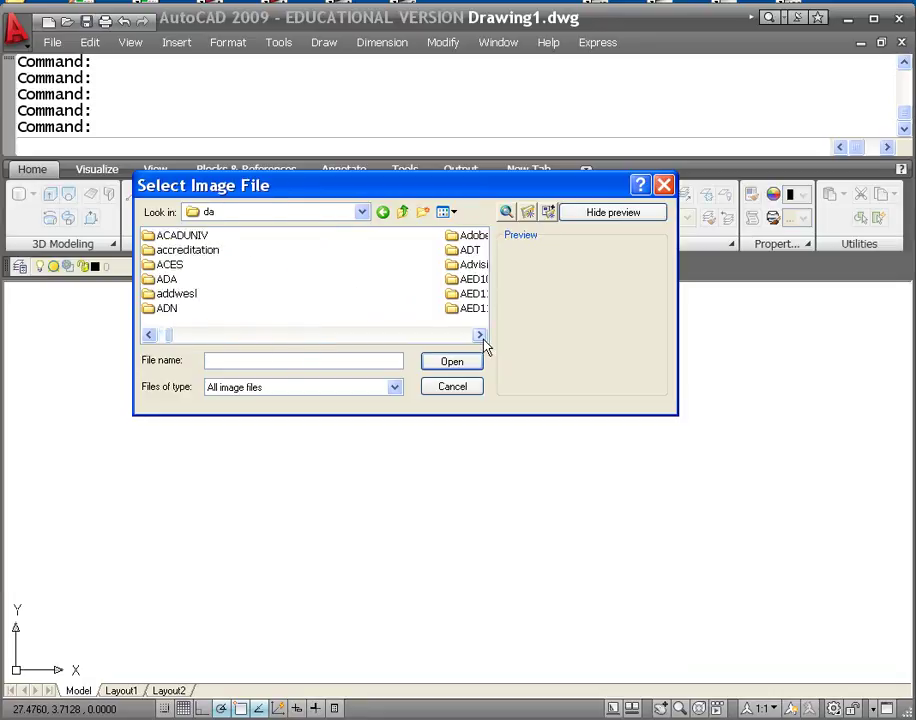
pyautogui.moveTo(188, 335); pyautogui.dragTo(399, 341)
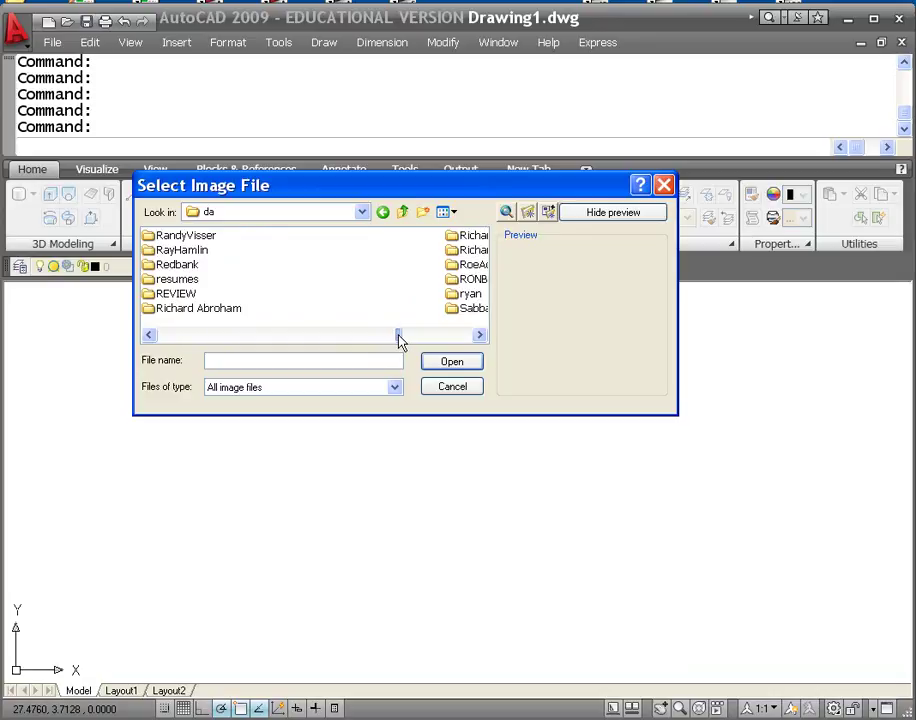
pyautogui.click(481, 336)
pyautogui.click(481, 336)
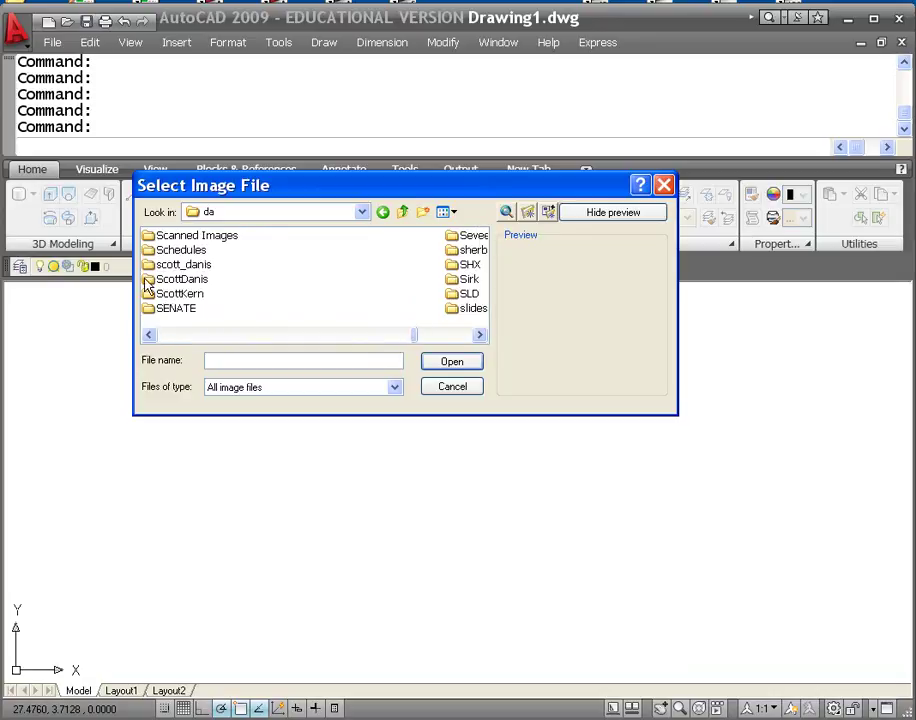
pyautogui.doubleClick(165, 236)
pyautogui.doubleClick(158, 238)
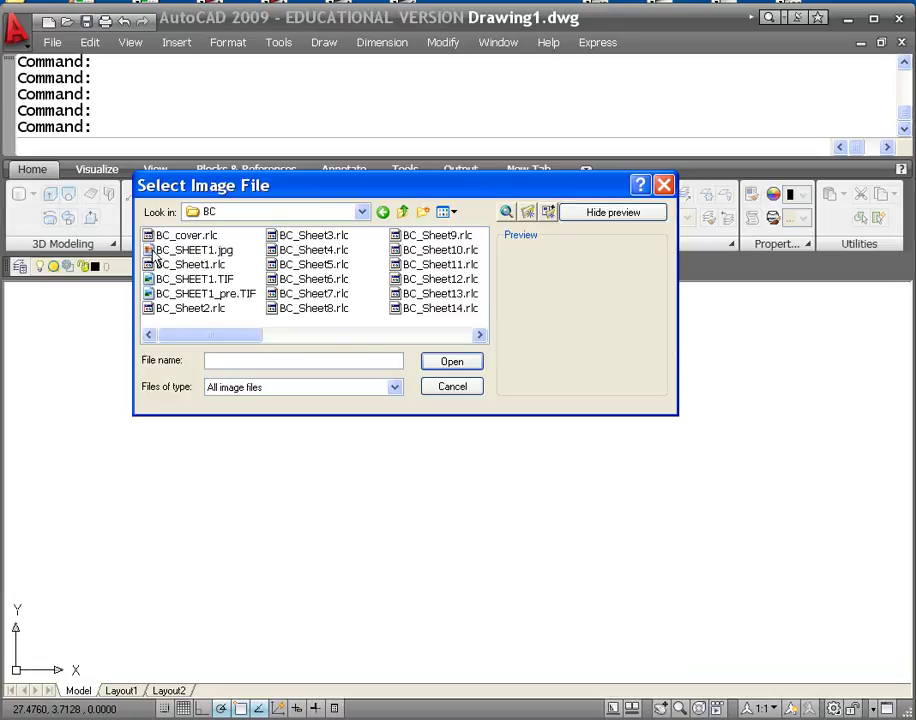
# - Preview the BC scans, then select and open BC_SHEET1_pre.TIF for attaching
pyautogui.moveTo(218, 258)
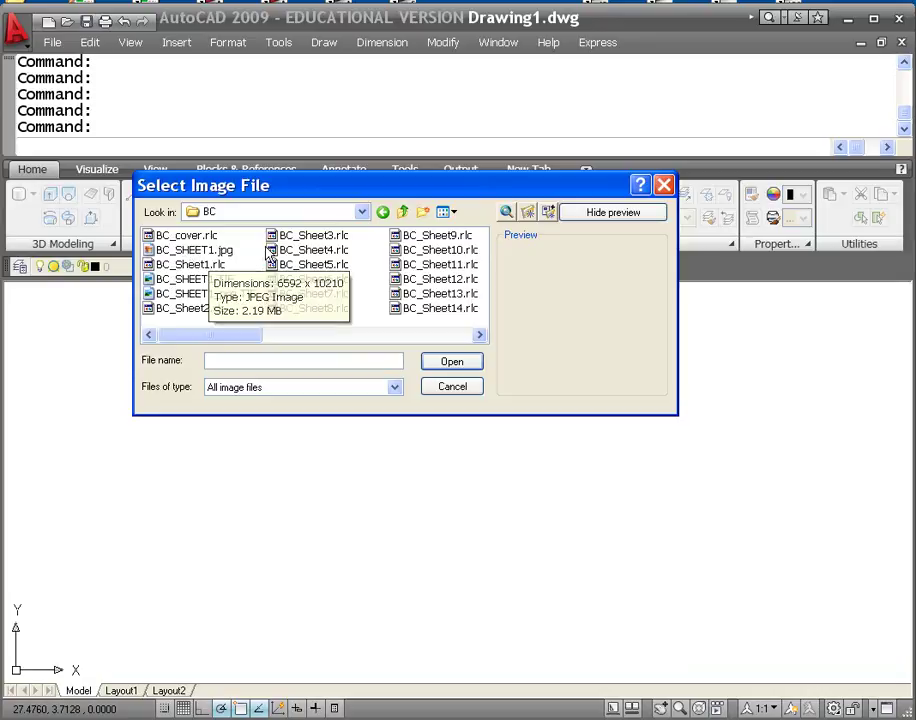
pyautogui.click(200, 250)
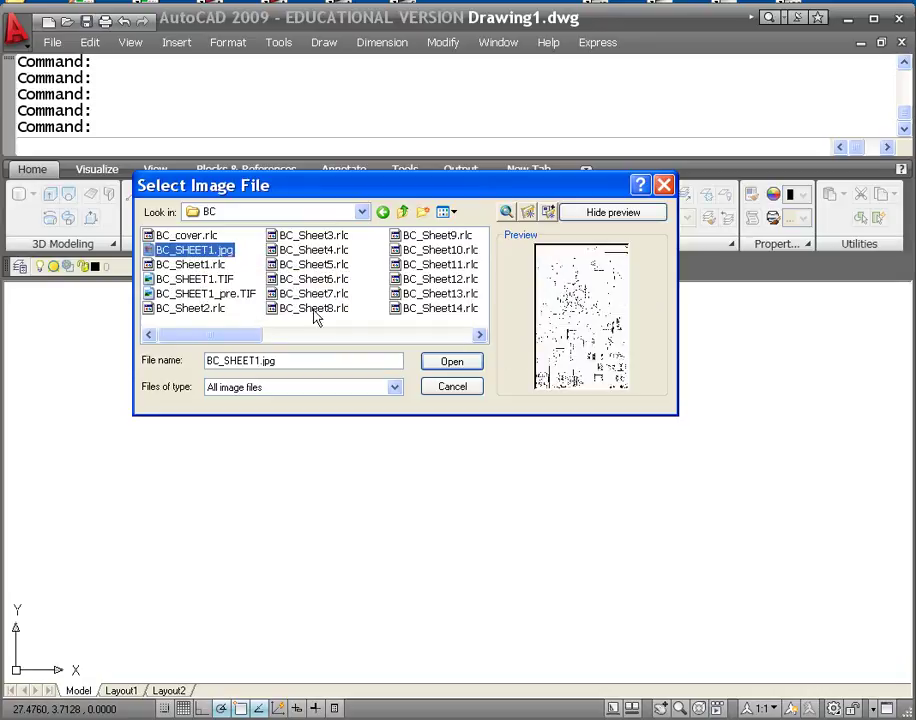
pyautogui.click(220, 266)
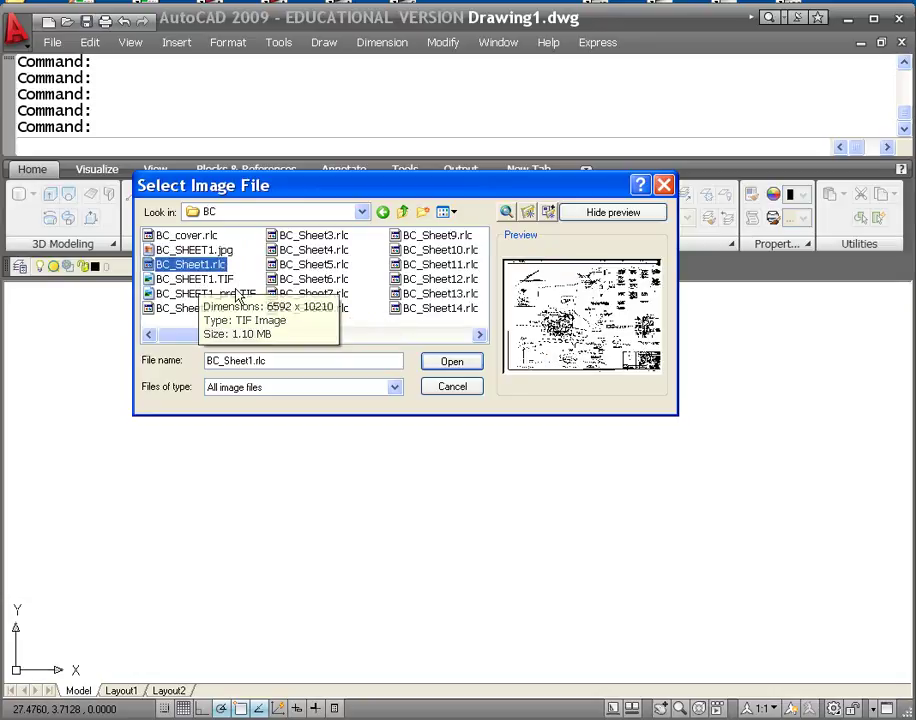
pyautogui.click(228, 280)
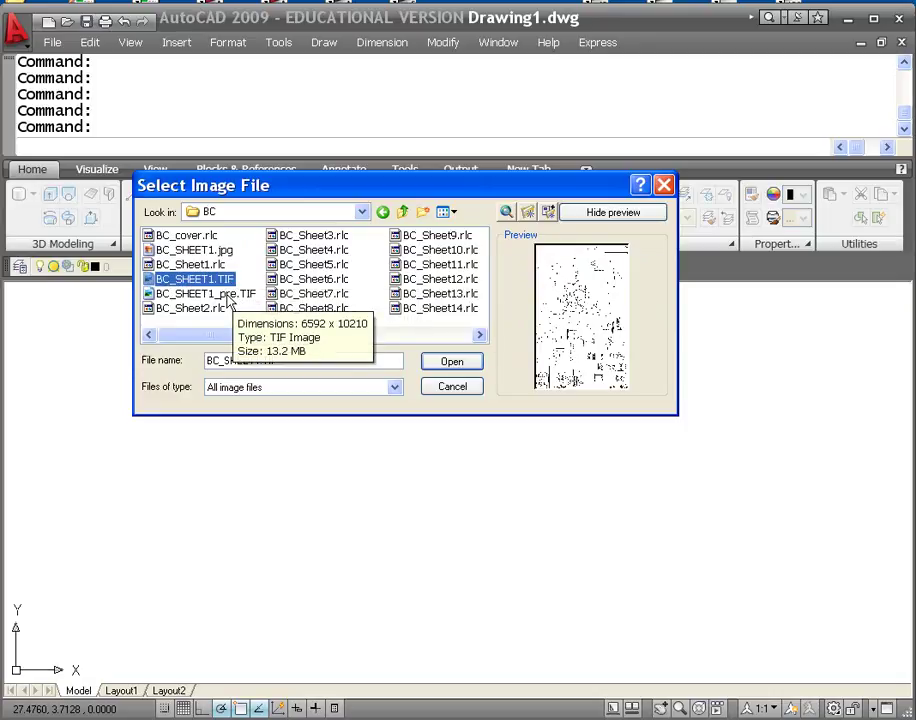
pyautogui.click(229, 296)
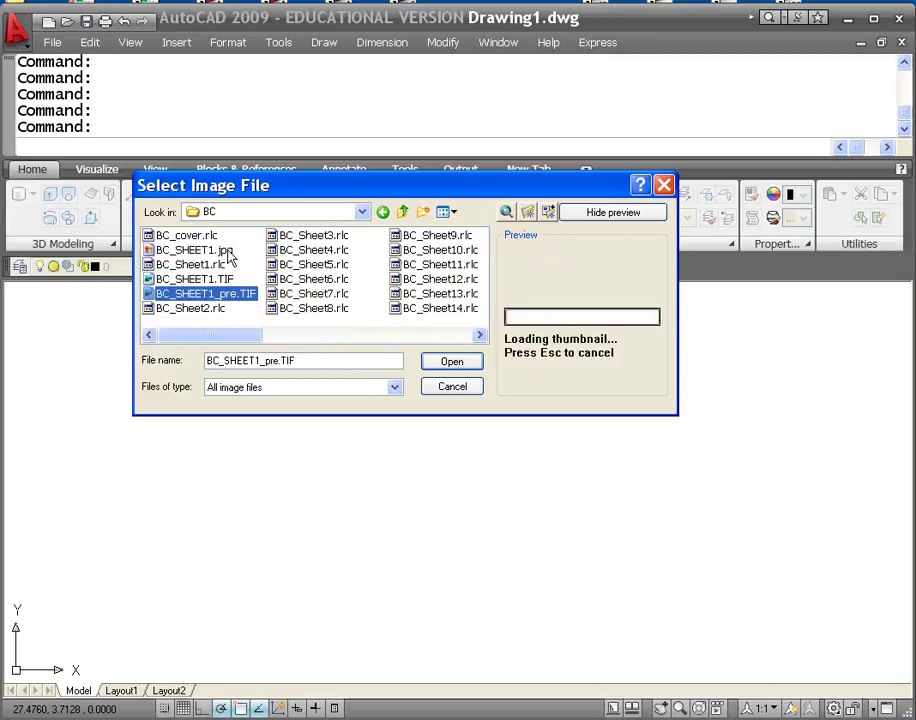
pyautogui.click(226, 251)
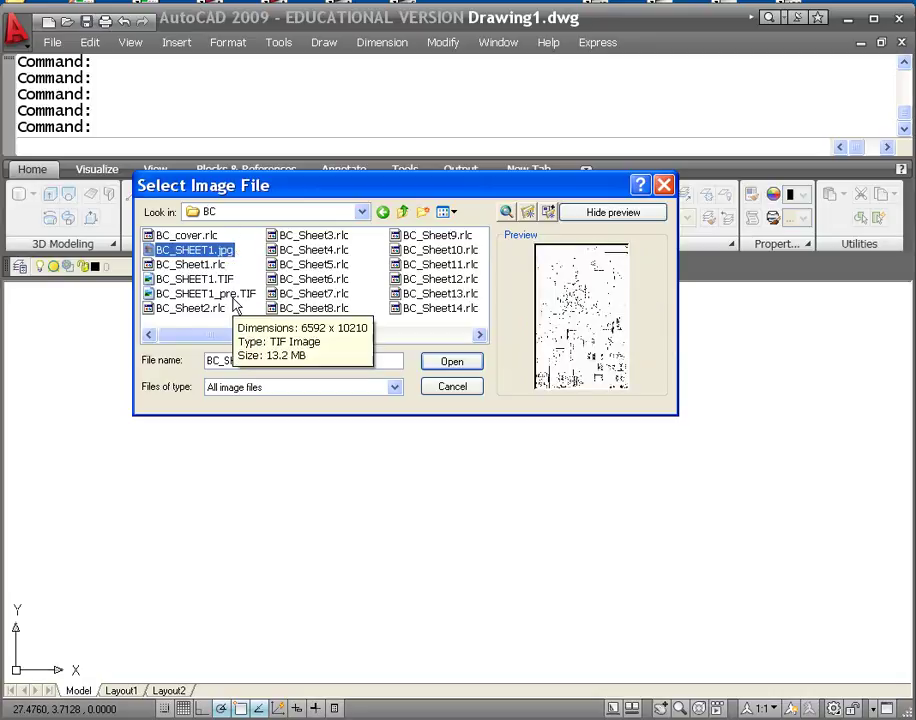
pyautogui.click(235, 295)
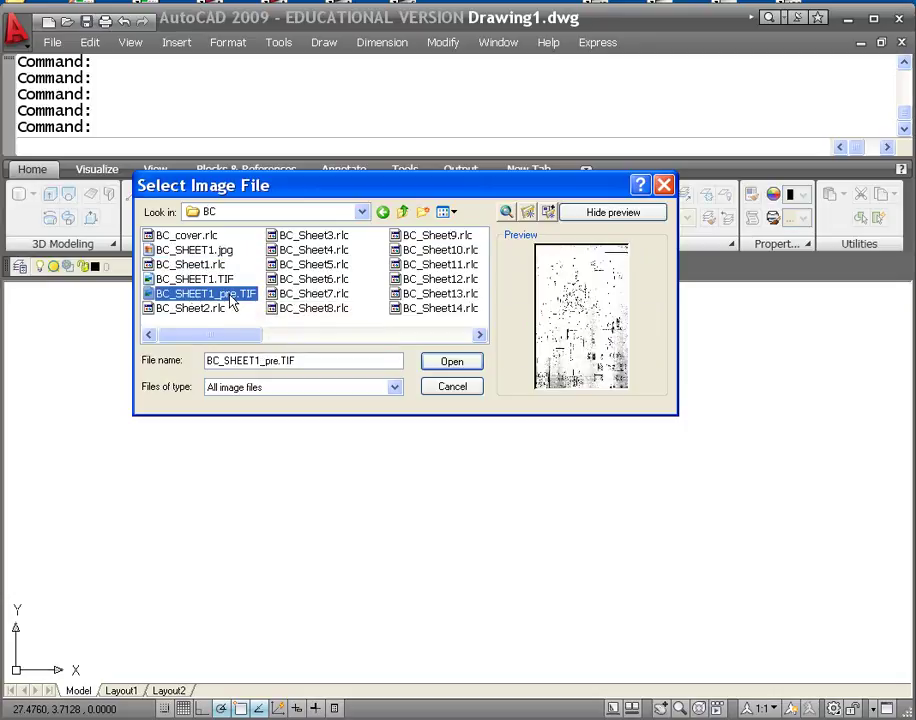
pyautogui.click(455, 362)
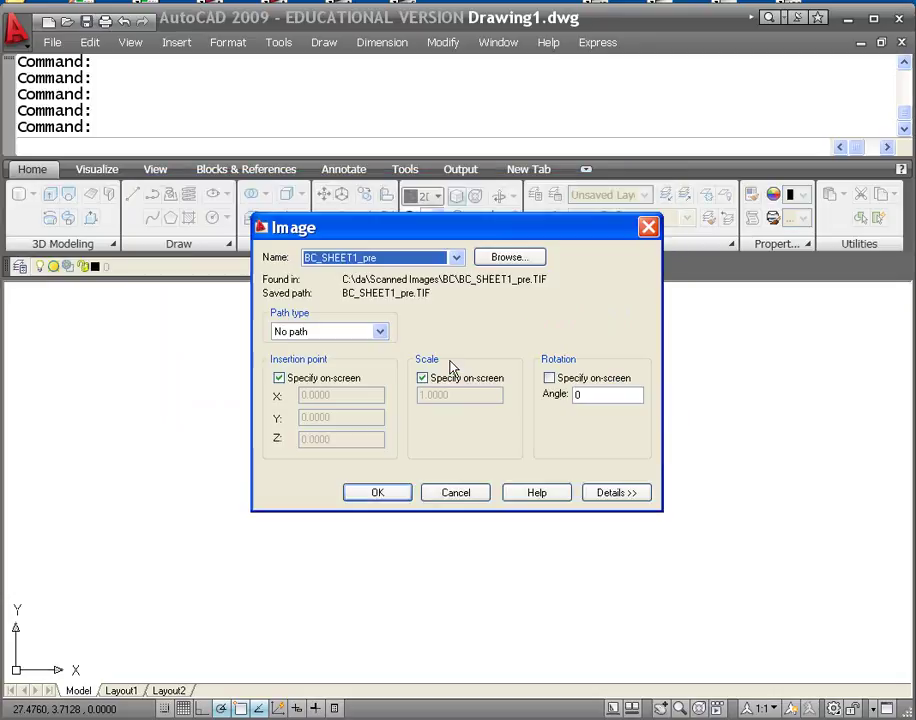
# - Attach the scan with its insertion point at 0,0 and scale 1
pyautogui.click(377, 493)
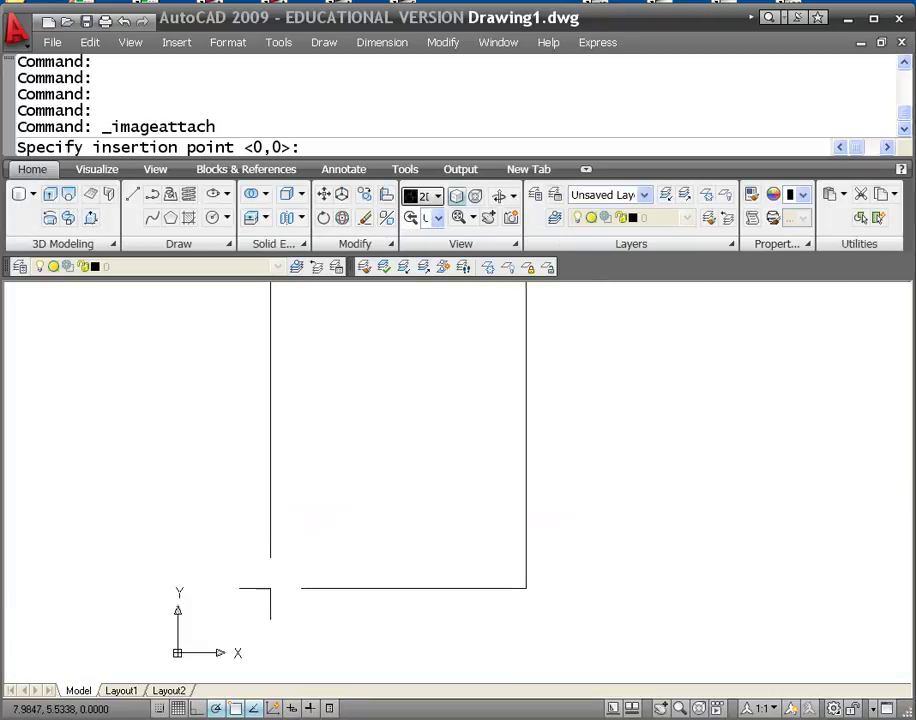
pyautogui.press('Return')
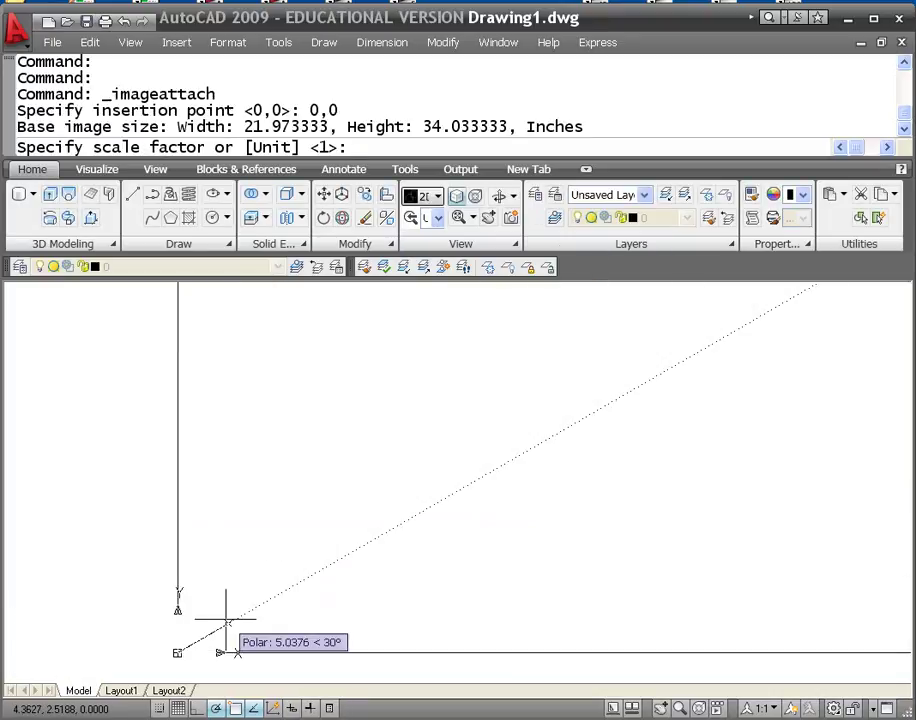
pyautogui.press('Return')
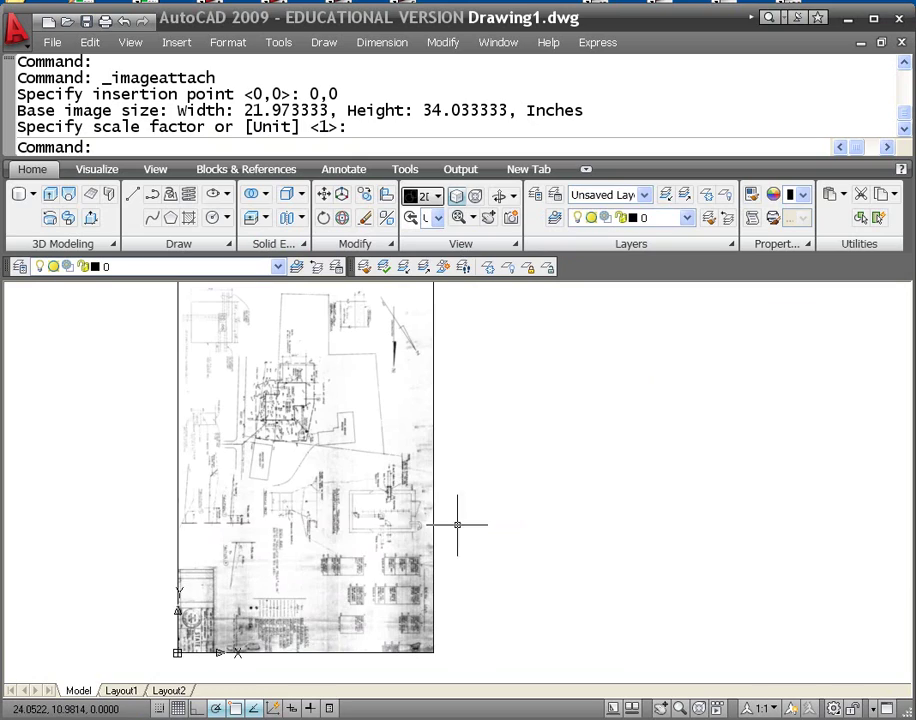
# - Zoom and pan around the scan to inspect the buildings, bench mark and title block
pyautogui.scroll(8, 291, 445)
pyautogui.moveTo(291, 445); pyautogui.dragTo(679, 594, button='middle')
pyautogui.scroll(-6, 679, 594)
pyautogui.scroll(2, 620, 520)
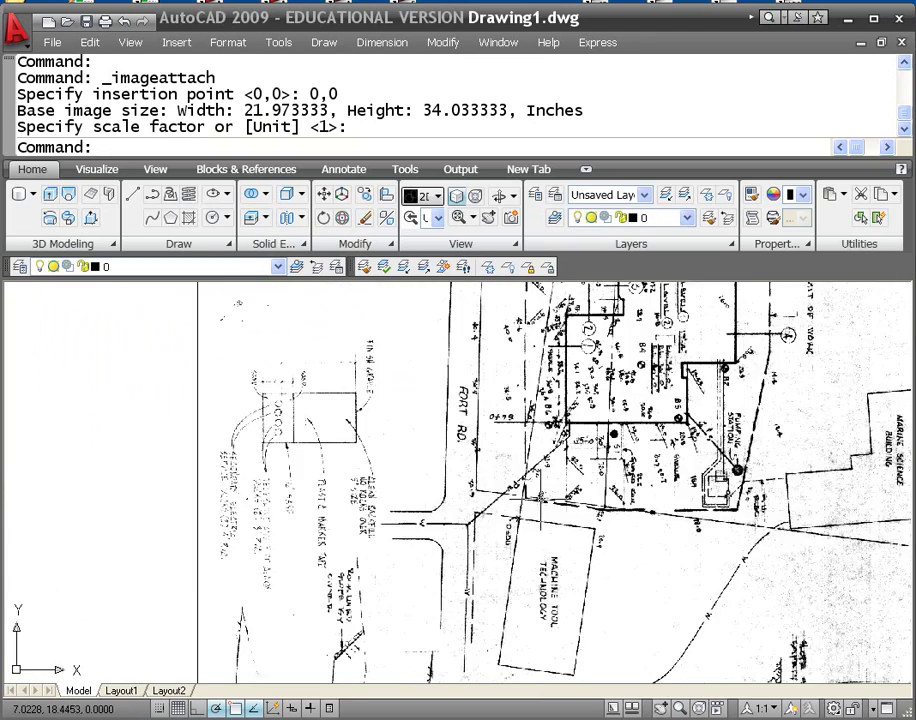
pyautogui.moveTo(610, 516); pyautogui.dragTo(588, 664, button='middle')
pyautogui.scroll(6, 457, 504)
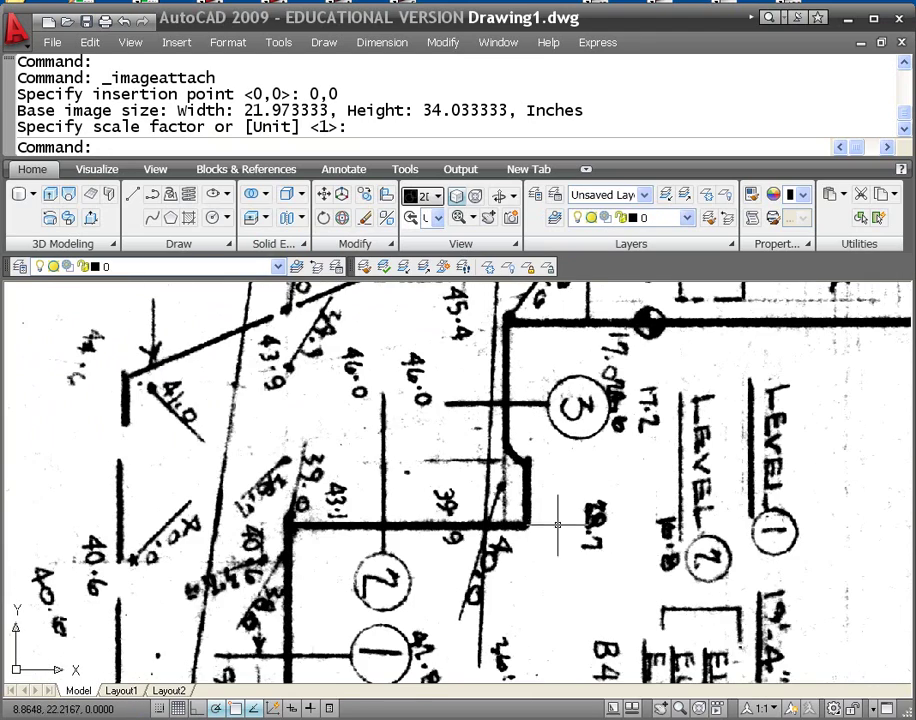
pyautogui.middleClick(548, 494)
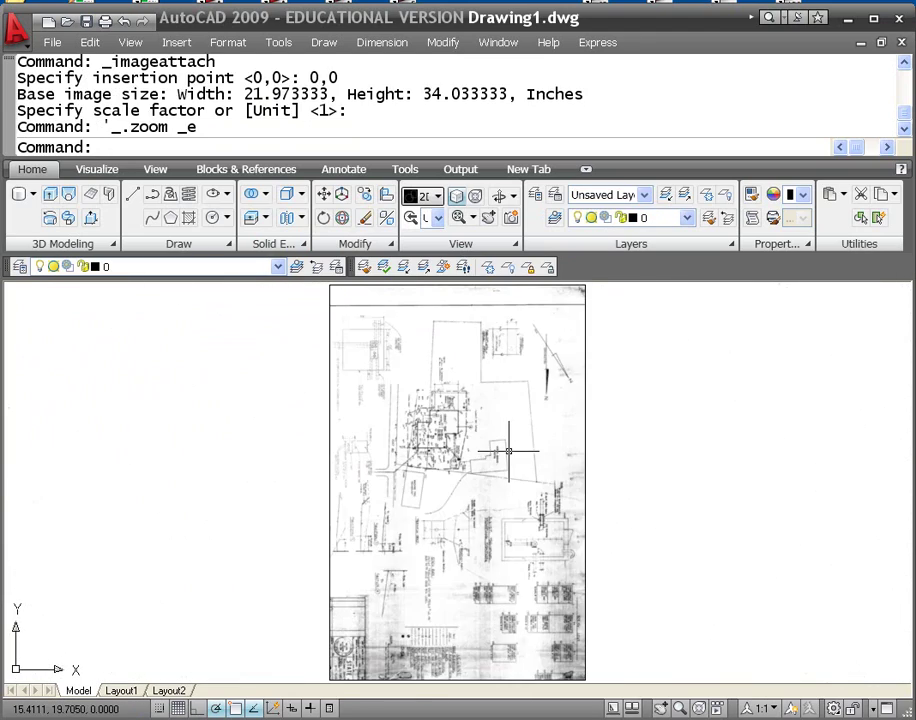
pyautogui.scroll(2, 381, 492)
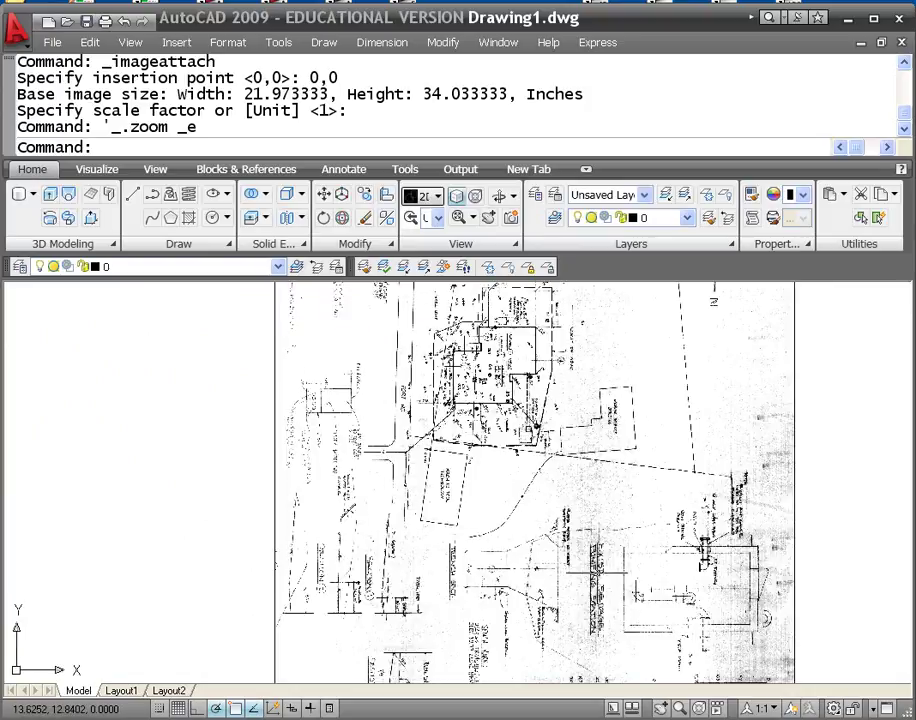
pyautogui.scroll(8, 507, 521)
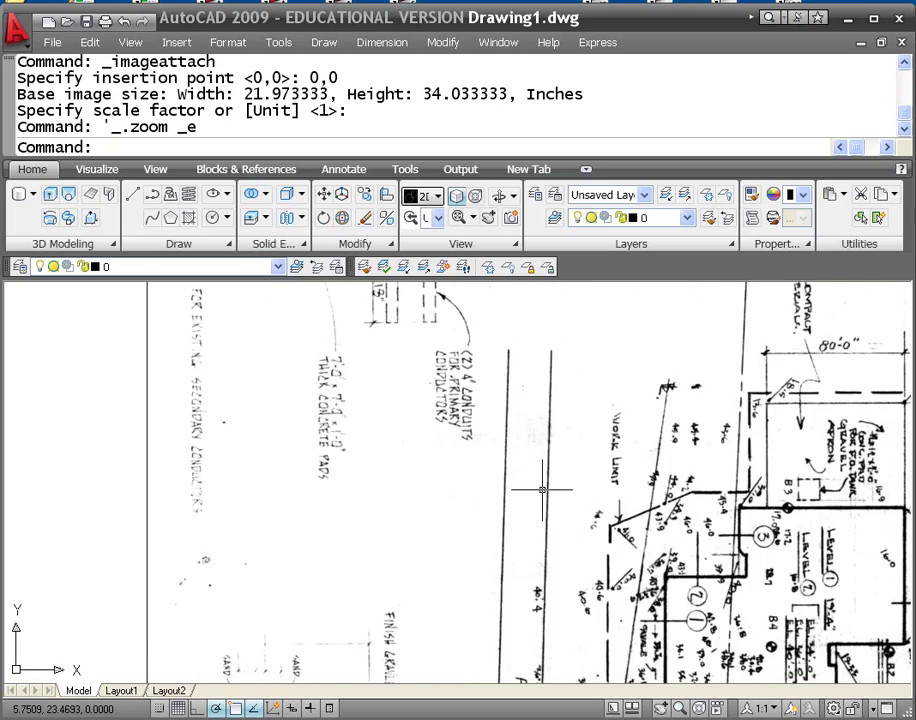
pyautogui.scroll(-6, 700, 508)
pyautogui.scroll(4, 440, 530)
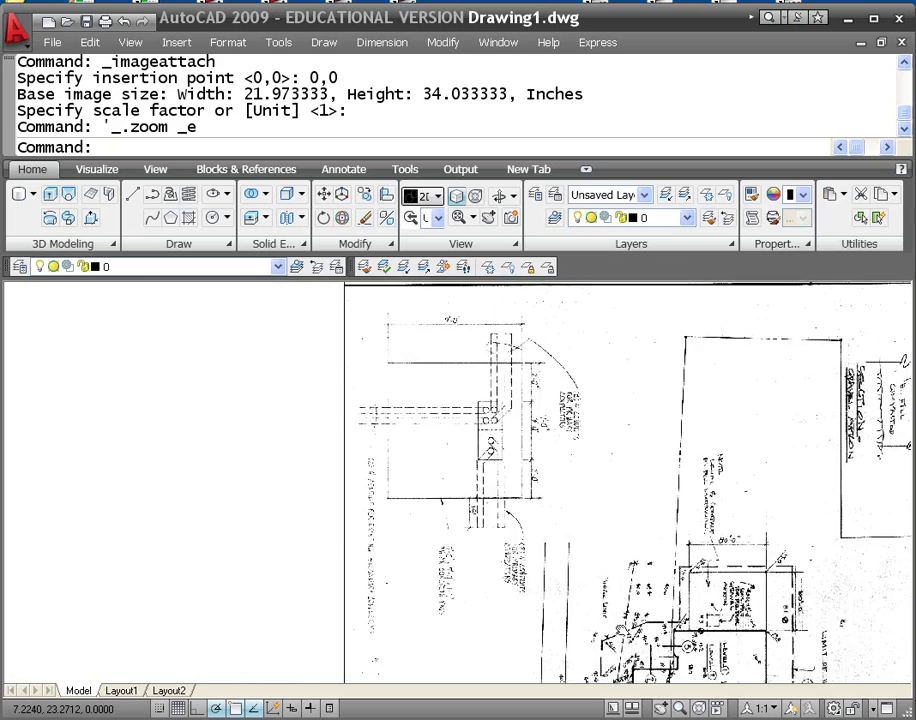
pyautogui.moveTo(430, 680)
pyautogui.mouseDown(button='middle')
pyautogui.moveTo(428, 525)
pyautogui.moveTo(480, 470)
pyautogui.moveTo(563, 476)
pyautogui.mouseUp(button='middle')
pyautogui.moveTo(540, 575)
pyautogui.mouseDown(button='middle')
pyautogui.moveTo(665, 375)
pyautogui.moveTo(640, 290)
pyautogui.mouseUp(button='middle')
pyautogui.moveTo(575, 580)
pyautogui.mouseDown(button='middle')
pyautogui.moveTo(558, 476)
pyautogui.moveTo(580, 345)
pyautogui.mouseUp(button='middle')
pyautogui.moveTo(565, 502)
pyautogui.mouseDown(button='middle')
pyautogui.moveTo(575, 560)
pyautogui.moveTo(596, 432)
pyautogui.moveTo(624, 560)
pyautogui.moveTo(590, 640)
pyautogui.moveTo(640, 420)
pyautogui.moveTo(676, 554)
pyautogui.moveTo(610, 360)
pyautogui.moveTo(549, 357)
pyautogui.mouseUp(button='middle')
pyautogui.moveTo(572, 442)
pyautogui.mouseDown(button='middle')
pyautogui.moveTo(500, 452)
pyautogui.moveTo(505, 510)
pyautogui.moveTo(546, 400)
pyautogui.moveTo(528, 475)
pyautogui.mouseUp(button='middle')
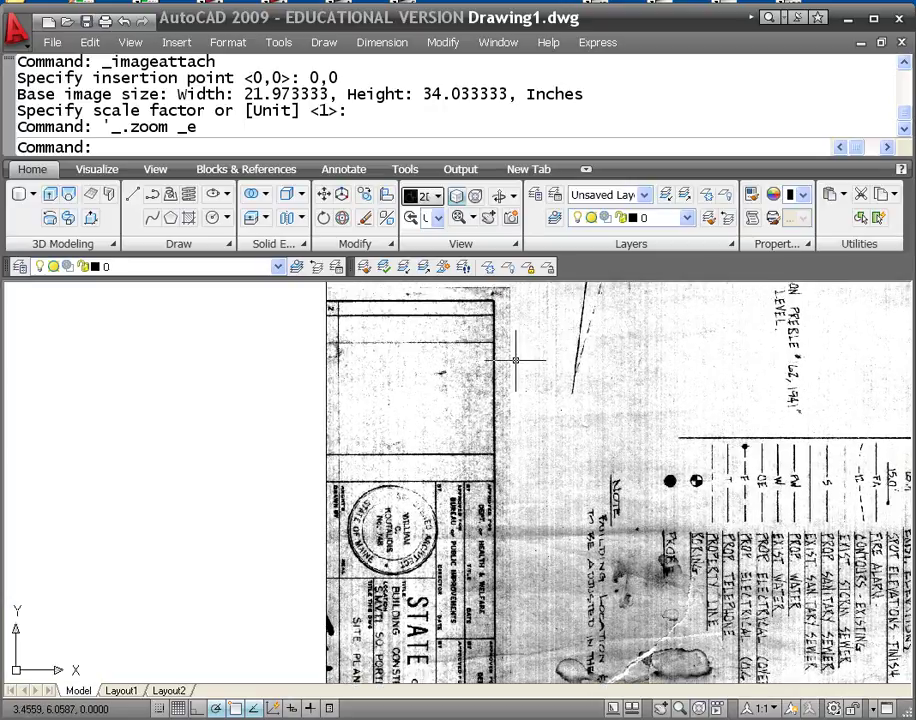
pyautogui.write('o')
pyautogui.press('Return')
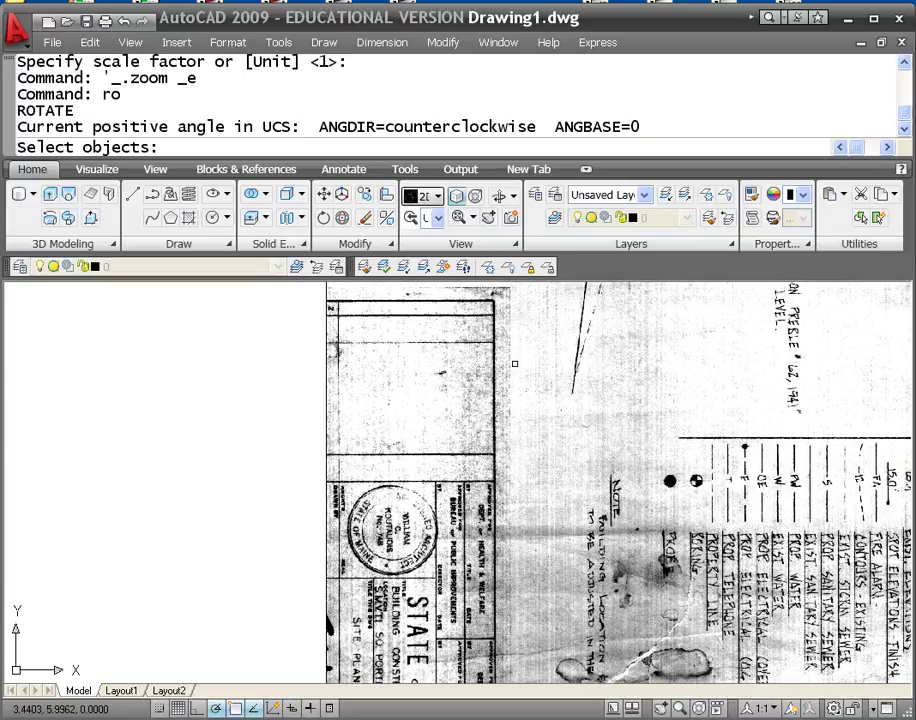
pyautogui.write('l')
pyautogui.press('Return')
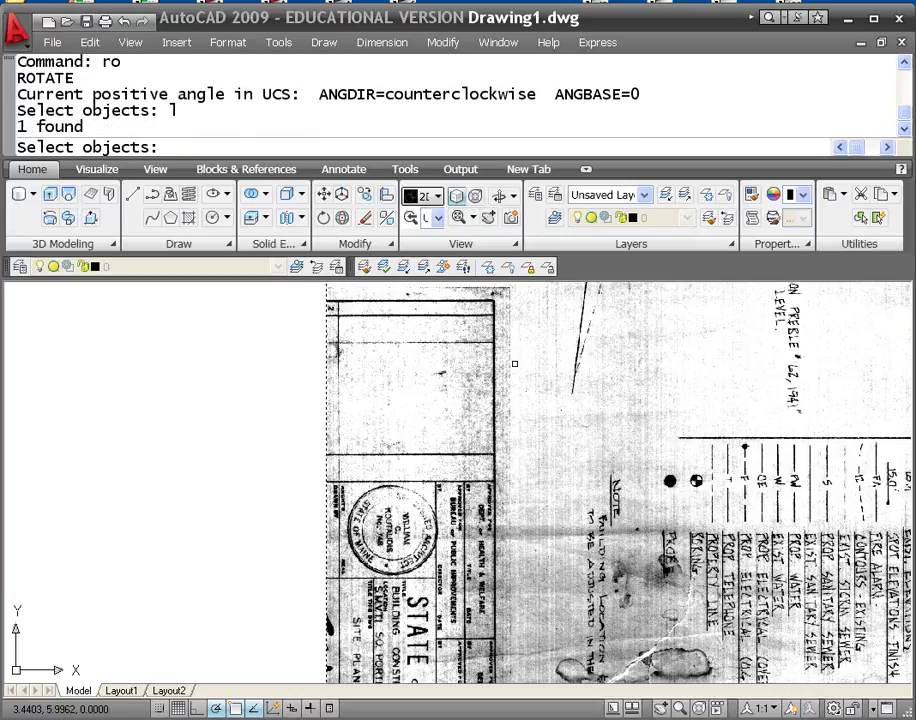
pyautogui.press('Return')
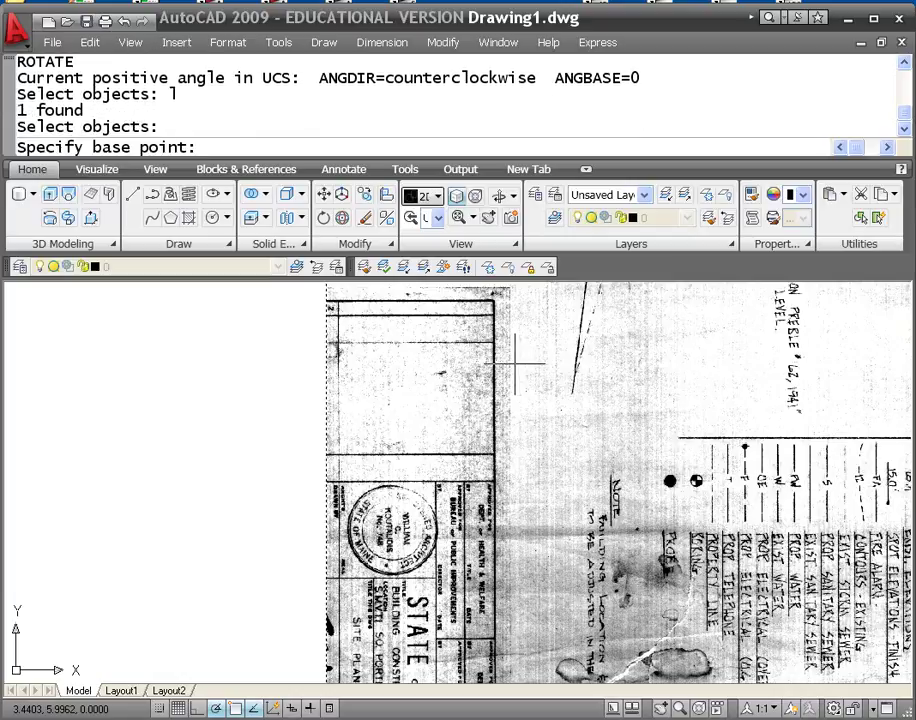
pyautogui.write('0,0')
pyautogui.press('Return')
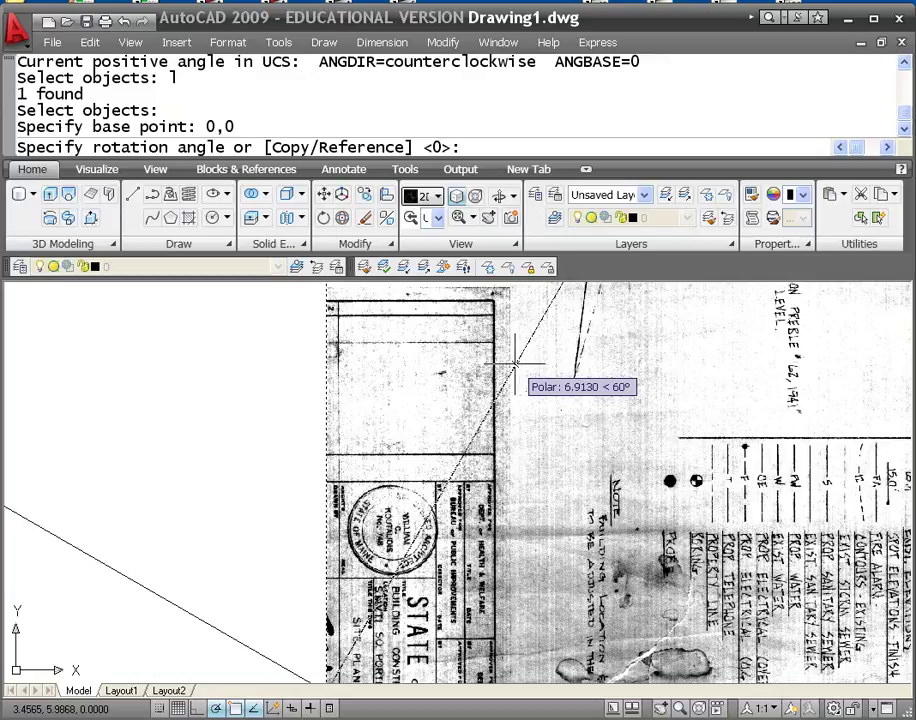
pyautogui.write('r')
pyautogui.press('Return')
pyautogui.scroll(1, 540, 492)
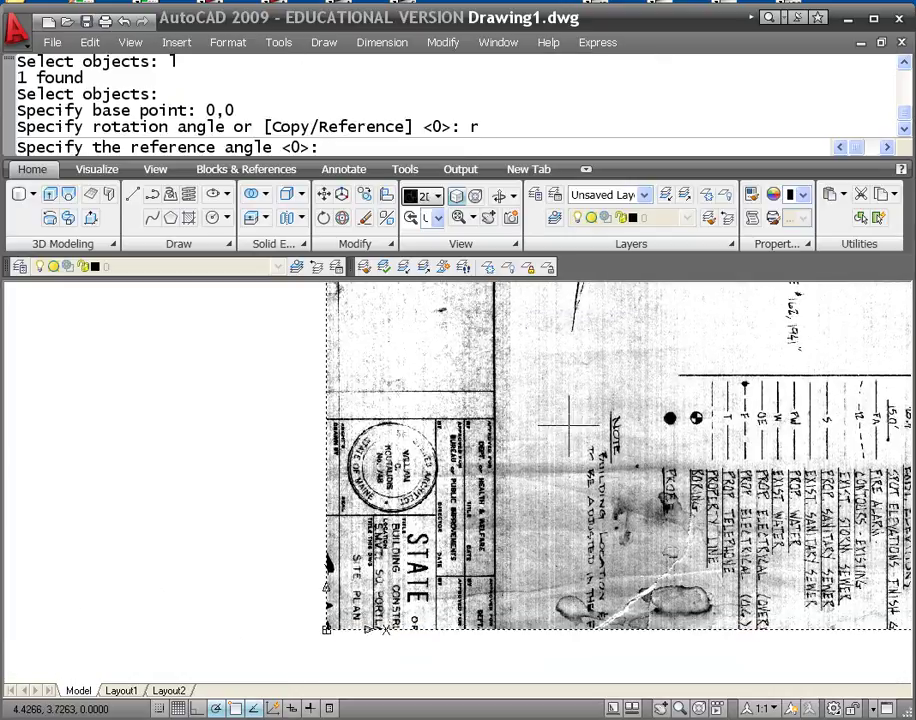
pyautogui.scroll(4, 495, 670)
pyautogui.scroll(2, 488, 640)
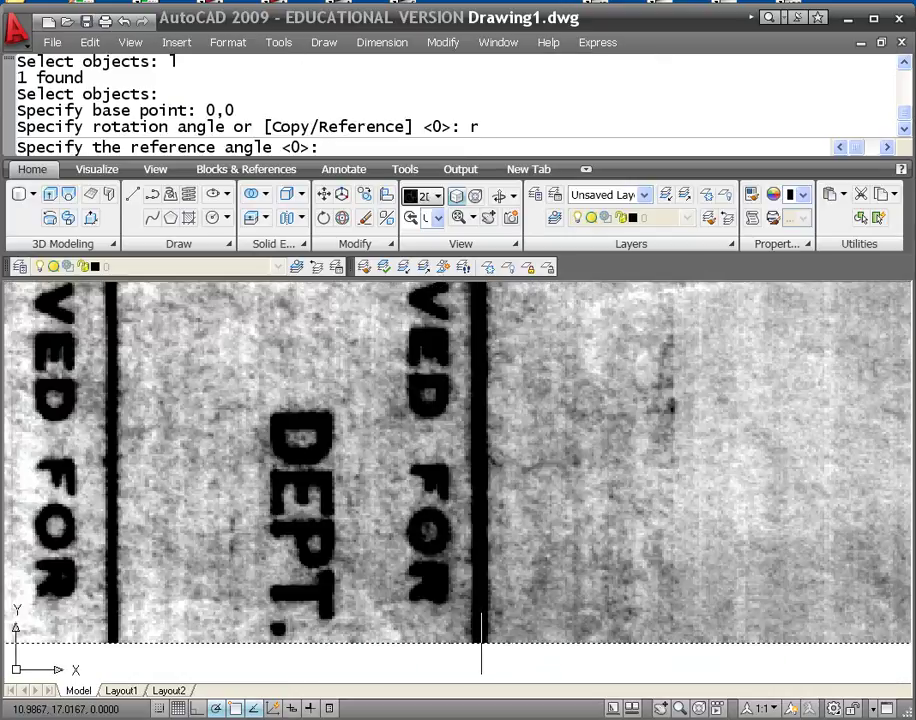
pyautogui.click(481, 640)
pyautogui.scroll(-3, 481, 615)
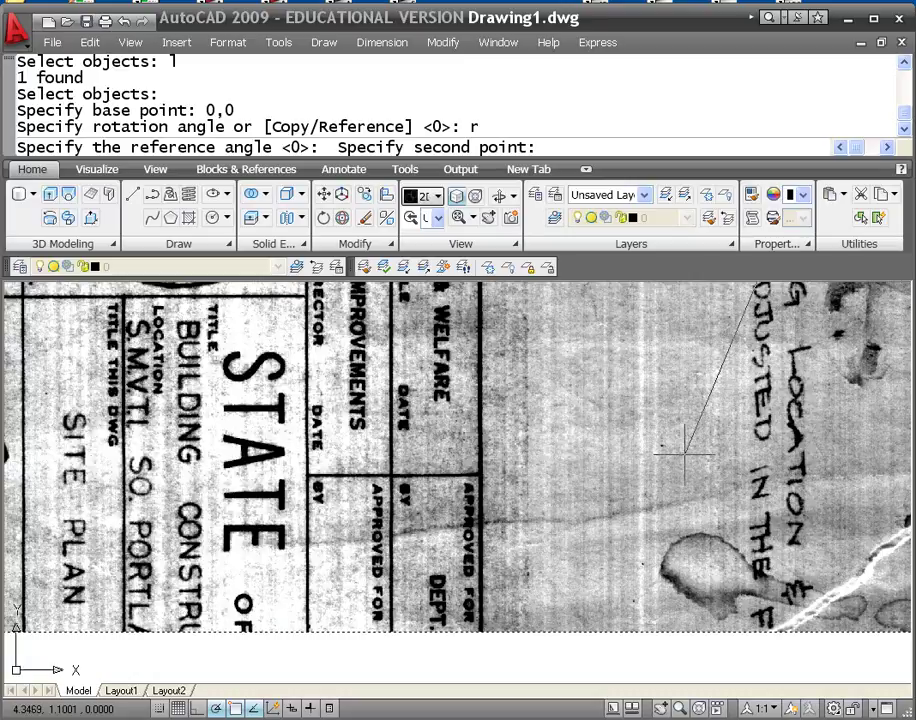
pyautogui.press('Escape')
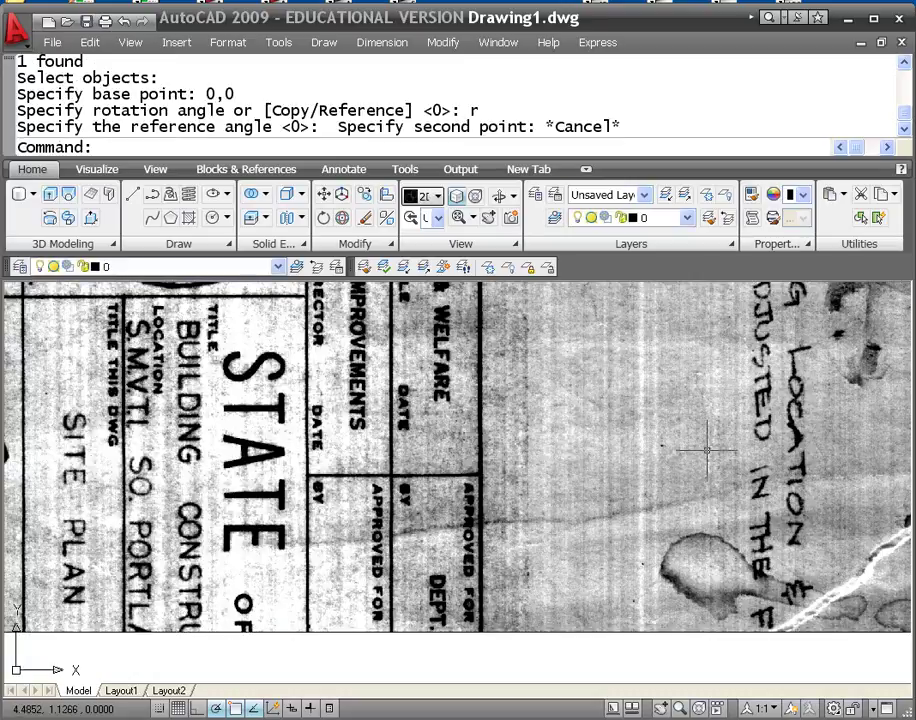
# - With OSNAP off, rotate the last object about base point 0,0 using the Reference option
pyautogui.click(236, 707)
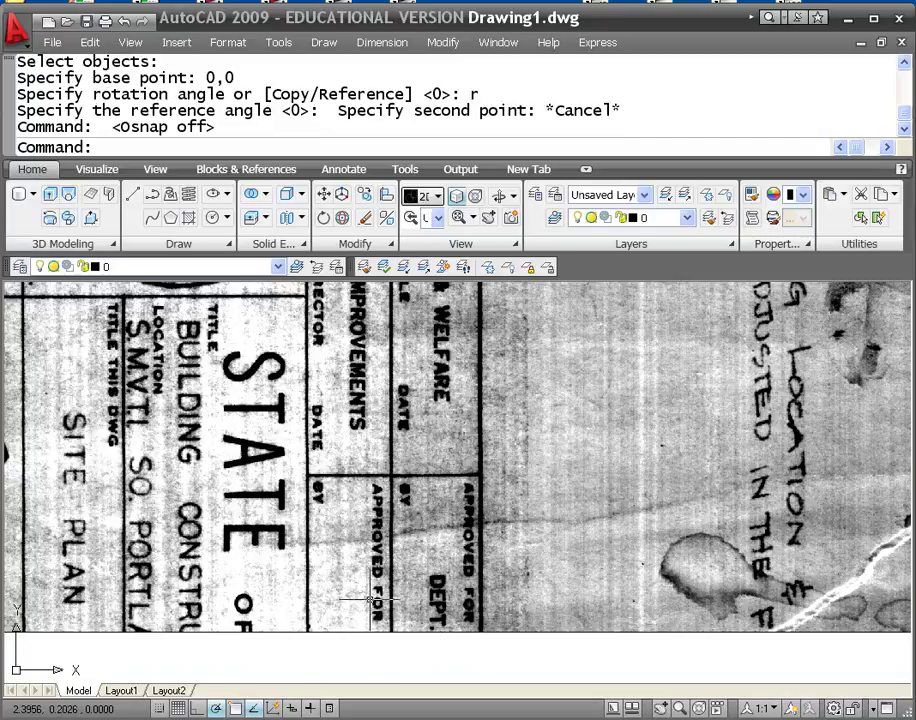
pyautogui.write('ro')
pyautogui.press('Return')
pyautogui.write('l')
pyautogui.press('Return')
pyautogui.press('Return')
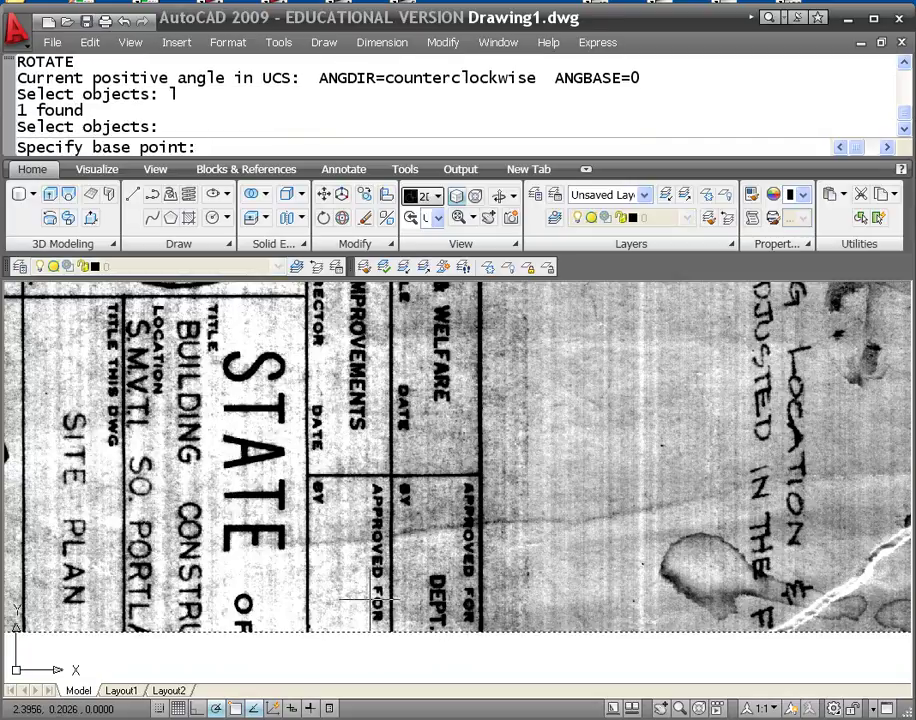
pyautogui.write('0,0')
pyautogui.press('Return')
pyautogui.write('r')
pyautogui.press('Return')
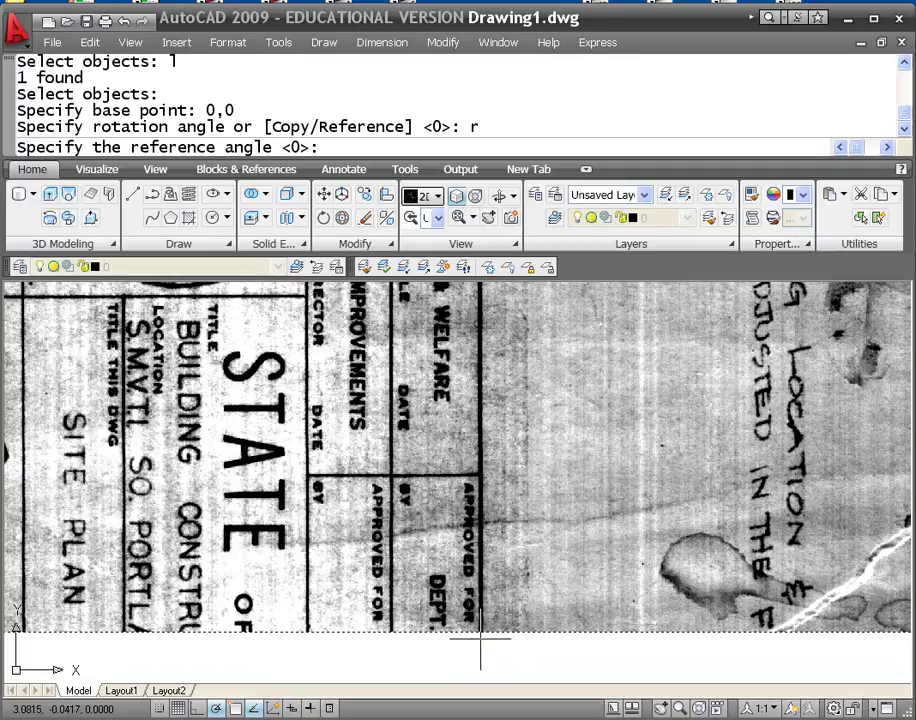
# - Pick two reference points along the plan's edge and set the new angle to 180
pyautogui.scroll(6, 481, 648)
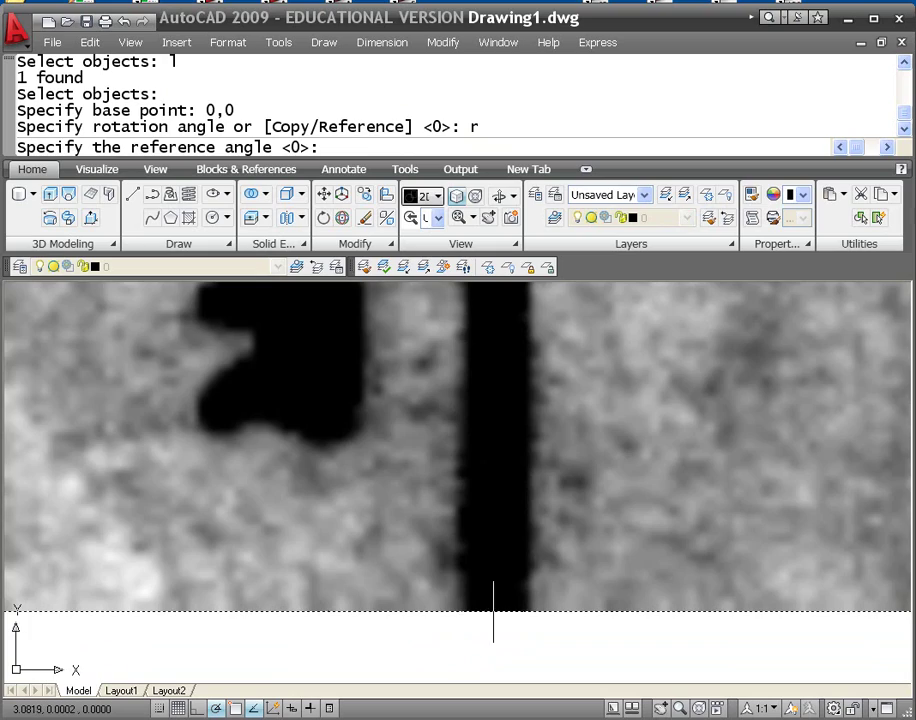
pyautogui.click(490, 610)
pyautogui.scroll(-6, 492, 612)
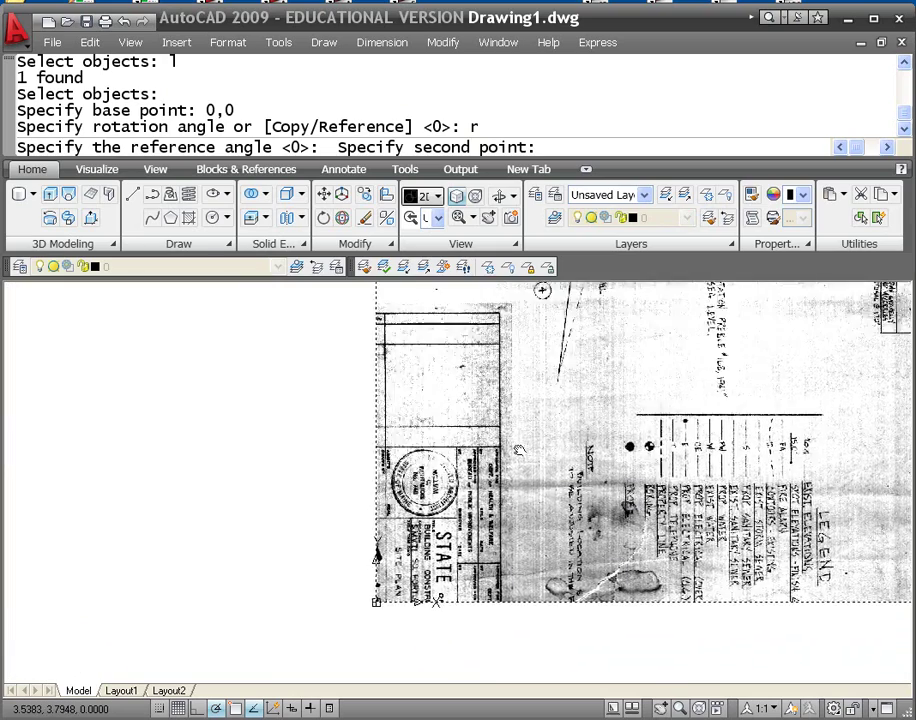
pyautogui.scroll(10, 514, 488)
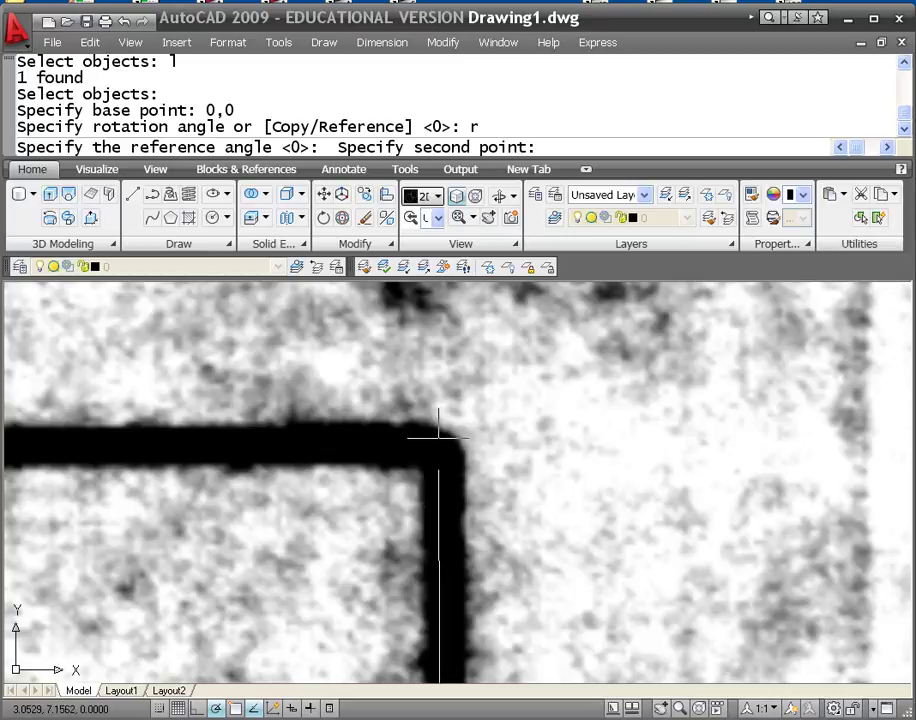
pyautogui.click(438, 437)
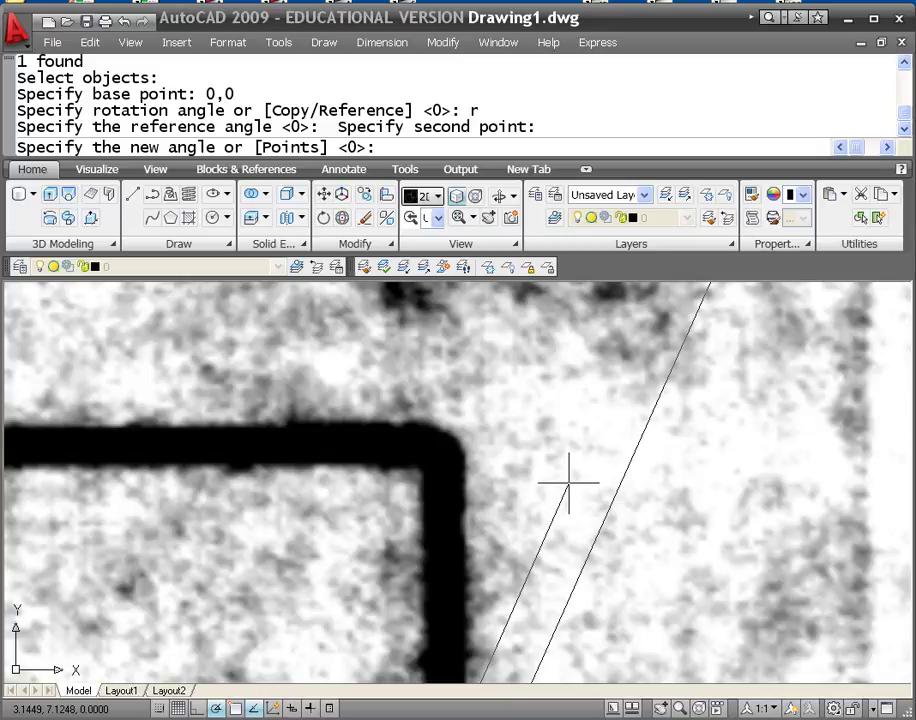
pyautogui.write('180')
pyautogui.press('Return')
# - Zoom to extents to show the whole rotated drawing
pyautogui.write('z')
pyautogui.press('Return')
pyautogui.write('e')
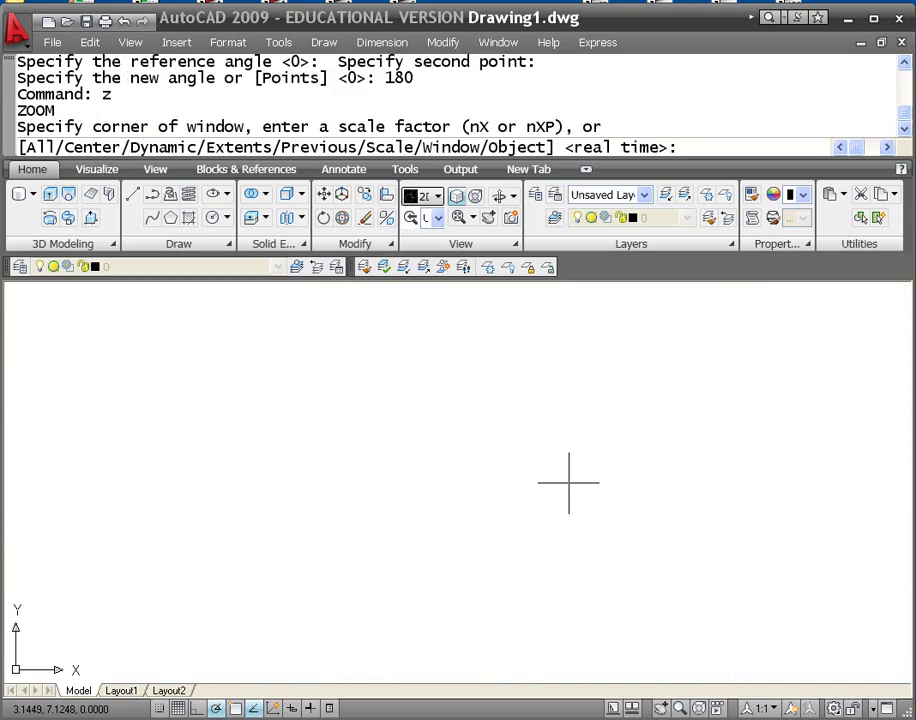
pyautogui.press('Return')
pyautogui.scroll(10, 735, 635)
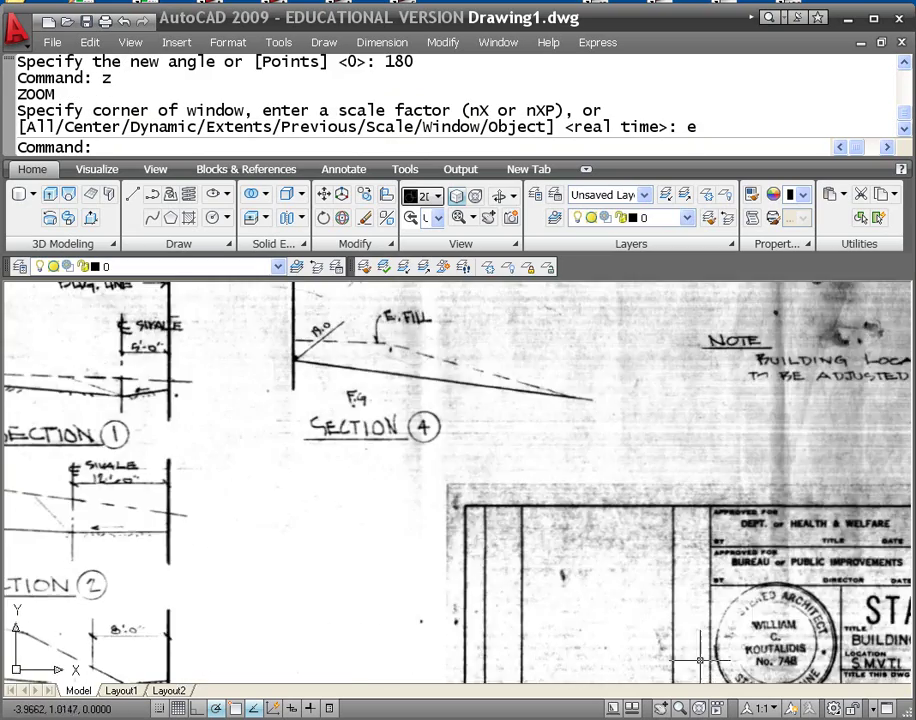
pyautogui.scroll(-5, 340, 360)
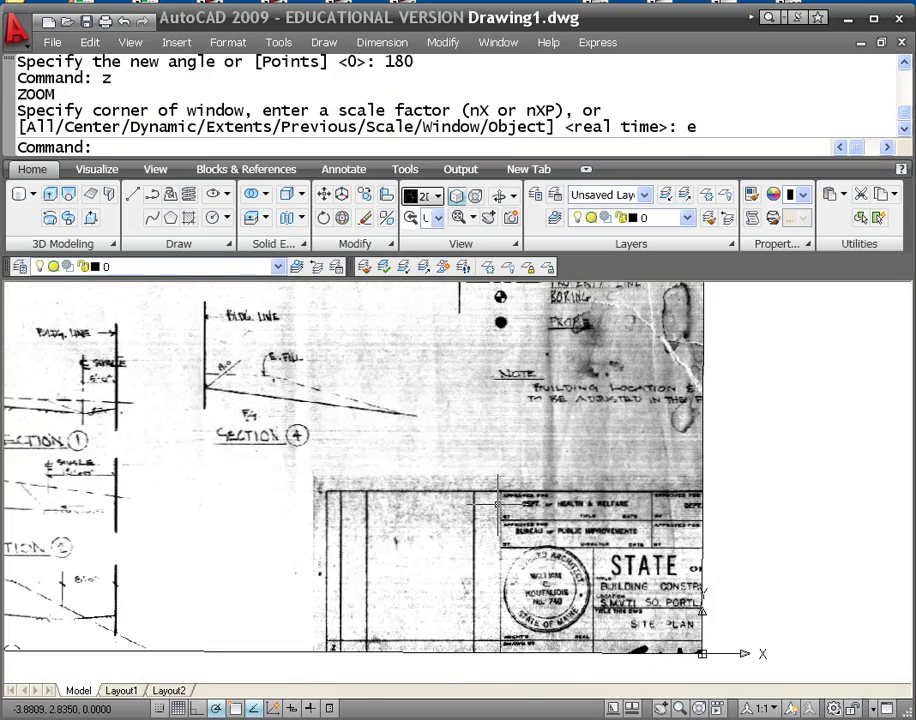
pyautogui.moveTo(312, 363); pyautogui.dragTo(703, 499, button='middle')
pyautogui.scroll(-5, 500, 460)
pyautogui.scroll(10, 460, 406)
pyautogui.scroll(-3, 460, 406)
pyautogui.middleClick(436, 395)
pyautogui.middleClick(436, 395)
pyautogui.scroll(8, 436, 395)
pyautogui.moveTo(459, 530); pyautogui.dragTo(401, 520, button='middle')
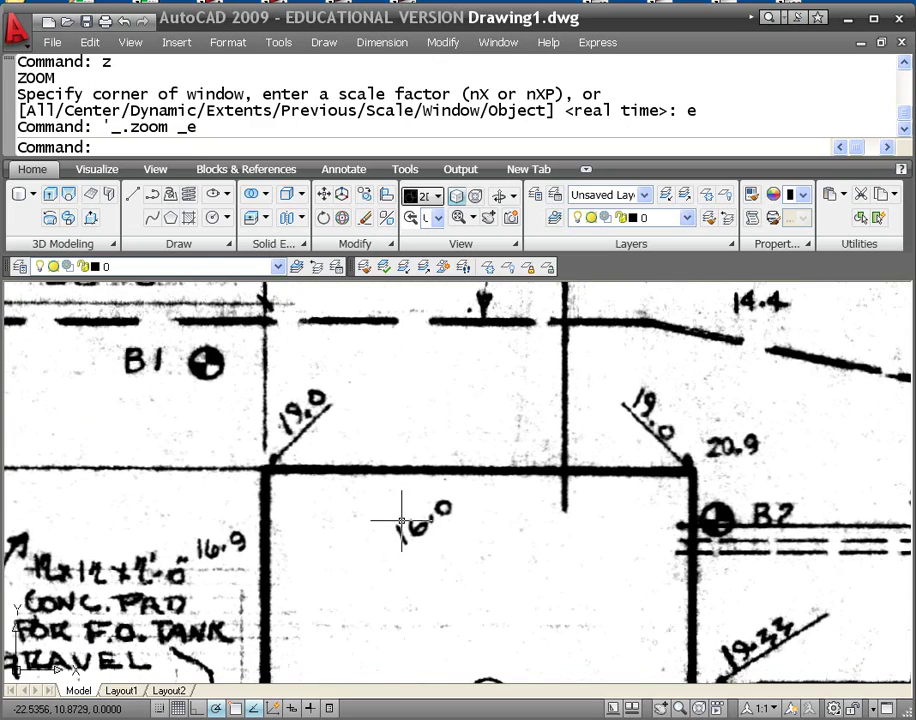
pyautogui.write('pl')
pyautogui.press('Return')
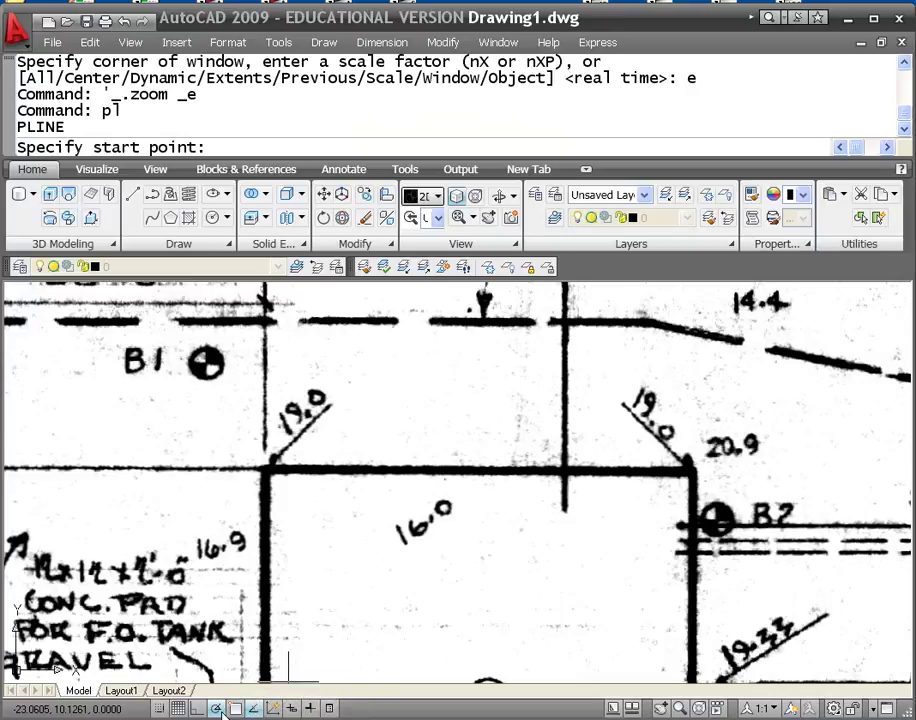
pyautogui.click(268, 467)
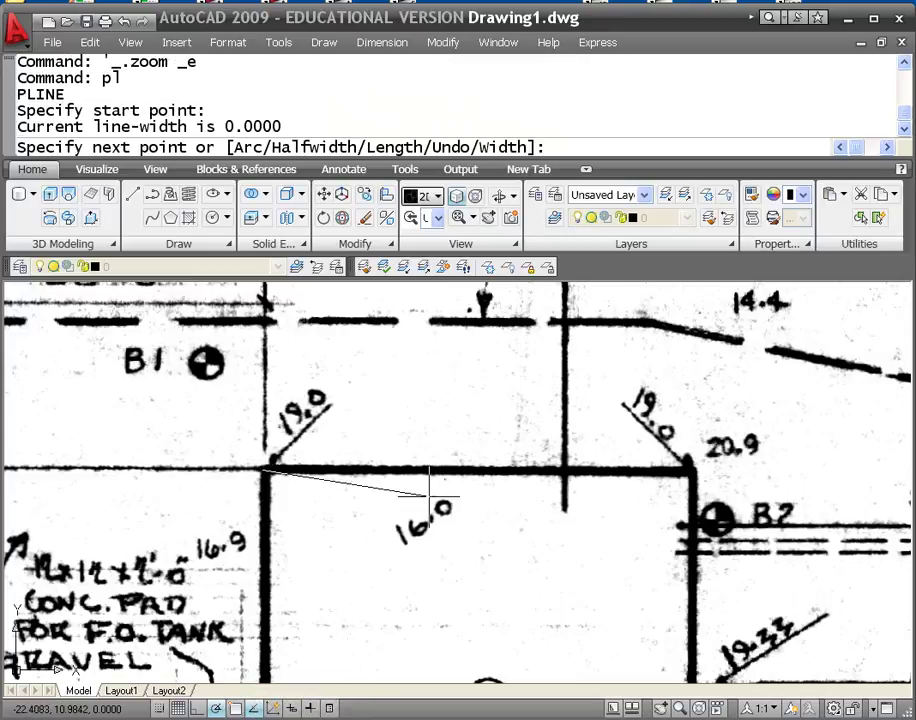
pyautogui.scroll(2, 778, 467)
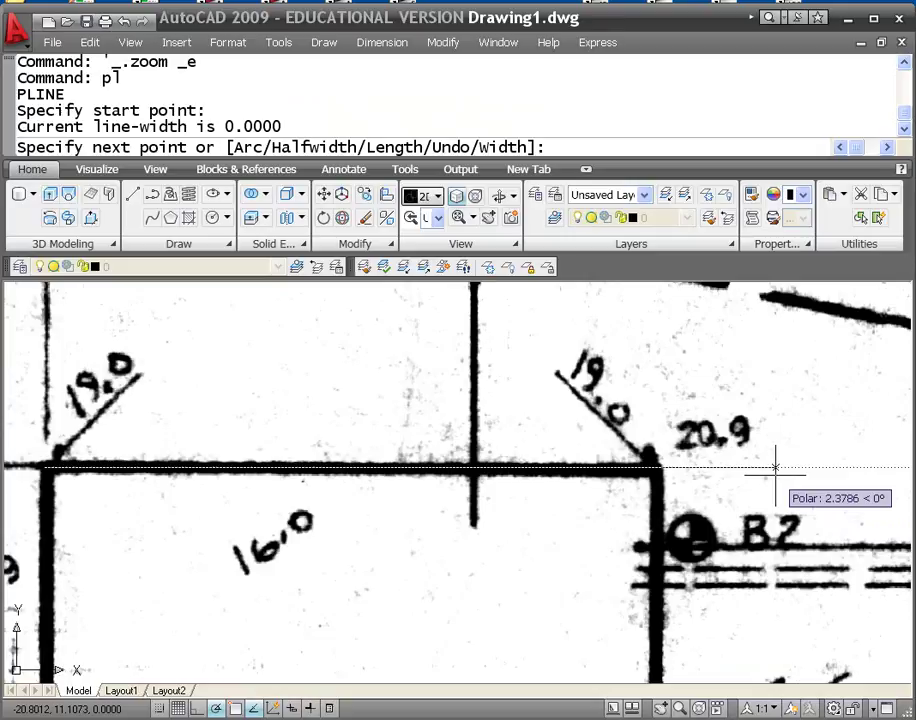
pyautogui.press('Escape')
pyautogui.scroll(-3, 775, 467)
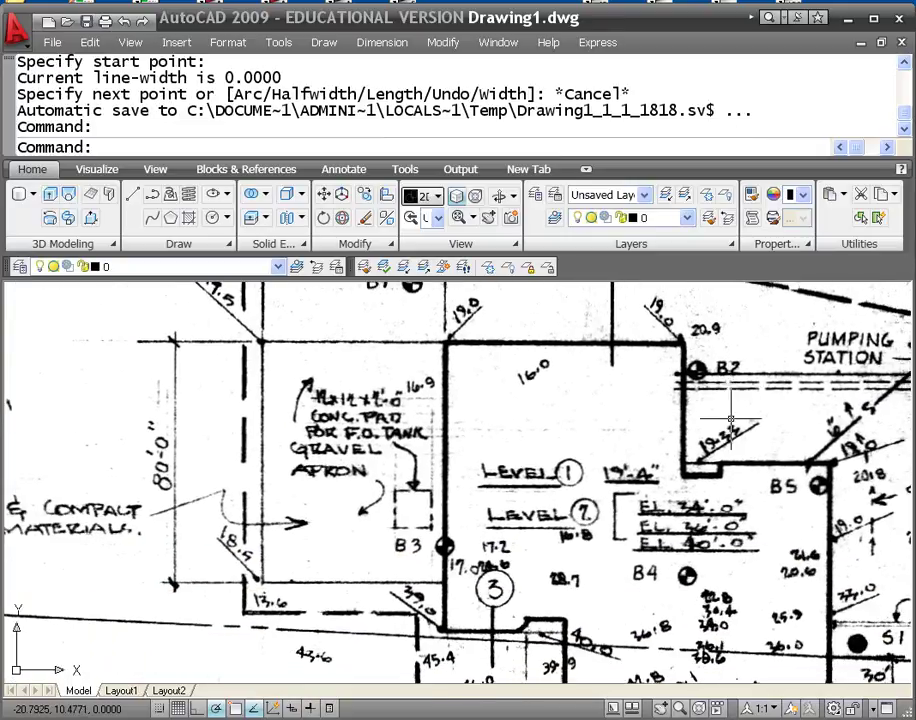
pyautogui.scroll(-3, 662, 532)
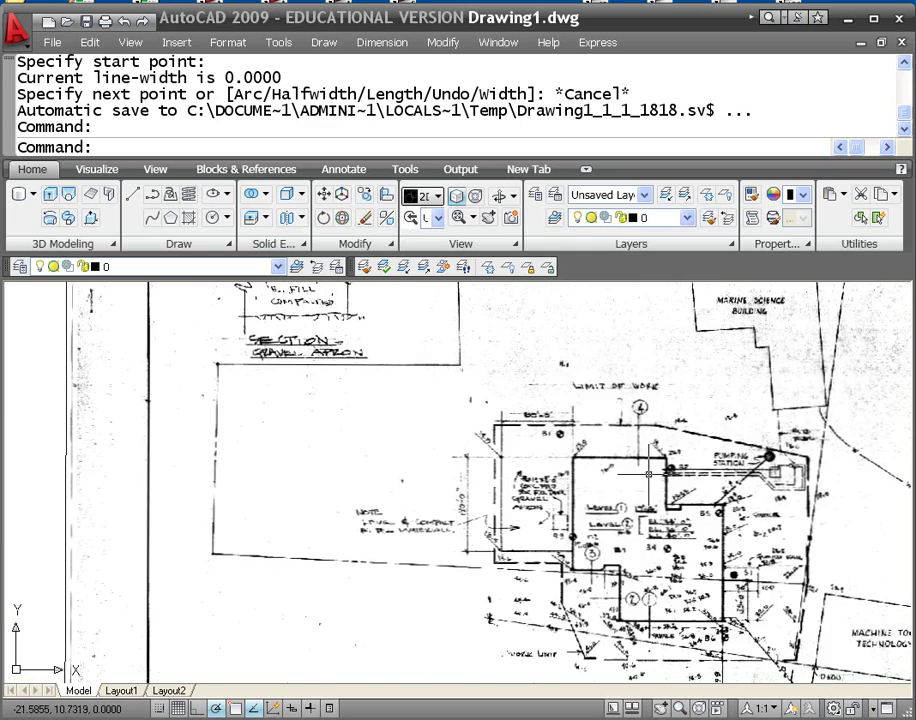
# - Pan and zoom across the plan to close in on B1, LIMIT OF WORK and the 60'-0" dimension
pyautogui.scroll(4, 598, 451)
pyautogui.moveTo(617, 406)
pyautogui.mouseDown(button='middle')
pyautogui.moveTo(650, 409)
pyautogui.moveTo(613, 337)
pyautogui.moveTo(492, 452)
pyautogui.mouseUp(button='middle')
pyautogui.scroll(-6, 492, 452)
pyautogui.moveTo(712, 563); pyautogui.dragTo(618, 468, button='middle')
pyautogui.moveTo(859, 460)
pyautogui.mouseDown(button='middle')
pyautogui.moveTo(643, 485)
pyautogui.moveTo(627, 509)
pyautogui.mouseUp(button='middle')
pyautogui.scroll(8, 484, 521)
pyautogui.moveTo(484, 521)
pyautogui.mouseDown(button='middle')
pyautogui.moveTo(578, 332)
pyautogui.moveTo(630, 362)
pyautogui.mouseUp(button='middle')
pyautogui.scroll(-6, 537, 394)
pyautogui.scroll(3, 537, 394)
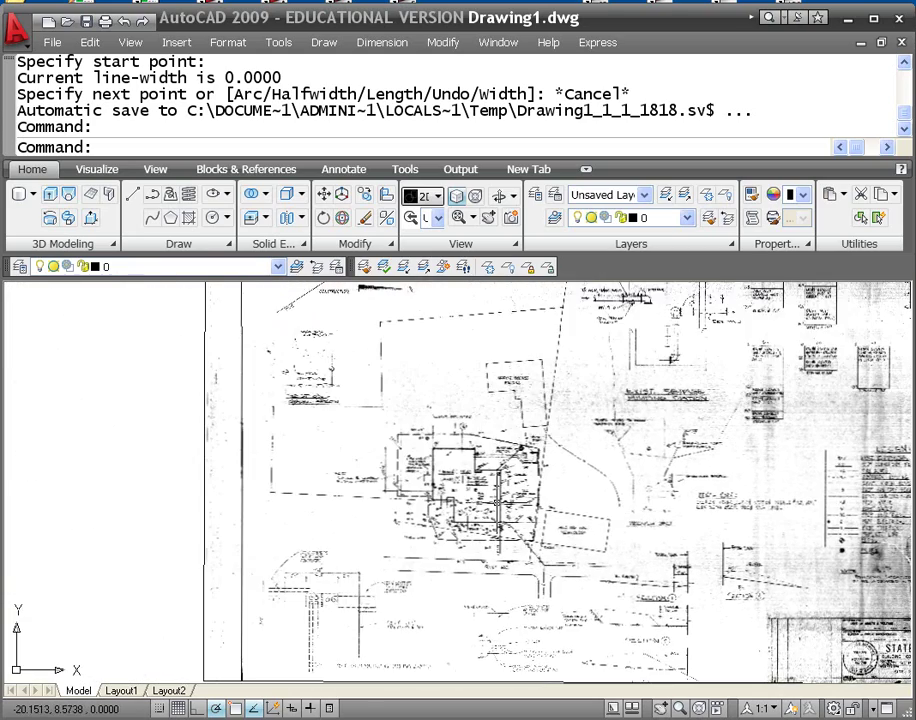
pyautogui.scroll(8, 453, 458)
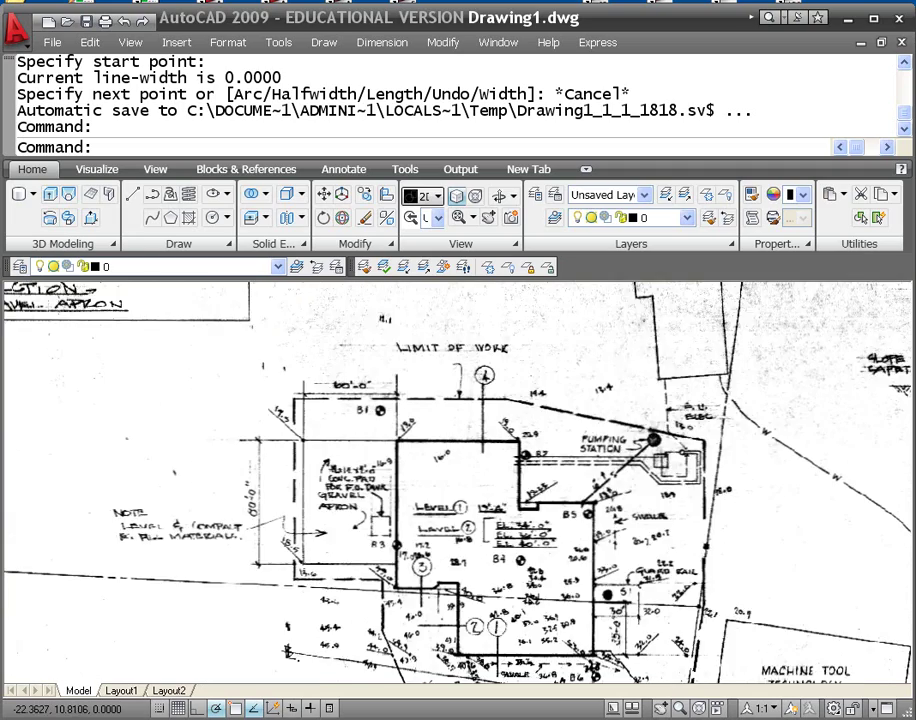
pyautogui.moveTo(453, 458)
pyautogui.mouseDown(button='middle')
pyautogui.moveTo(467, 408)
pyautogui.moveTo(471, 310)
pyautogui.mouseUp(button='middle')
pyautogui.moveTo(500, 571); pyautogui.dragTo(500, 466, button='middle')
pyautogui.moveTo(524, 546)
pyautogui.mouseDown(button='middle')
pyautogui.moveTo(571, 446)
pyautogui.moveTo(571, 462)
pyautogui.moveTo(416, 362)
pyautogui.moveTo(304, 360)
pyautogui.moveTo(324, 354)
pyautogui.moveTo(504, 467)
pyautogui.moveTo(526, 617)
pyautogui.mouseUp(button='middle')
pyautogui.moveTo(456, 456); pyautogui.dragTo(512, 568, button='middle')
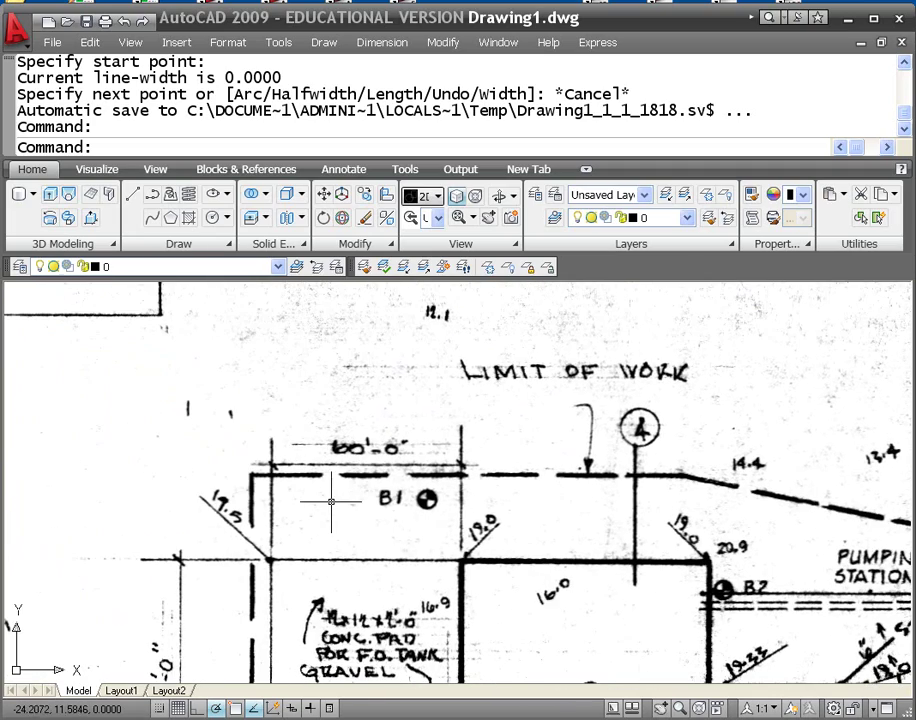
pyautogui.scroll(3, 287, 483)
pyautogui.scroll(2, 321, 467)
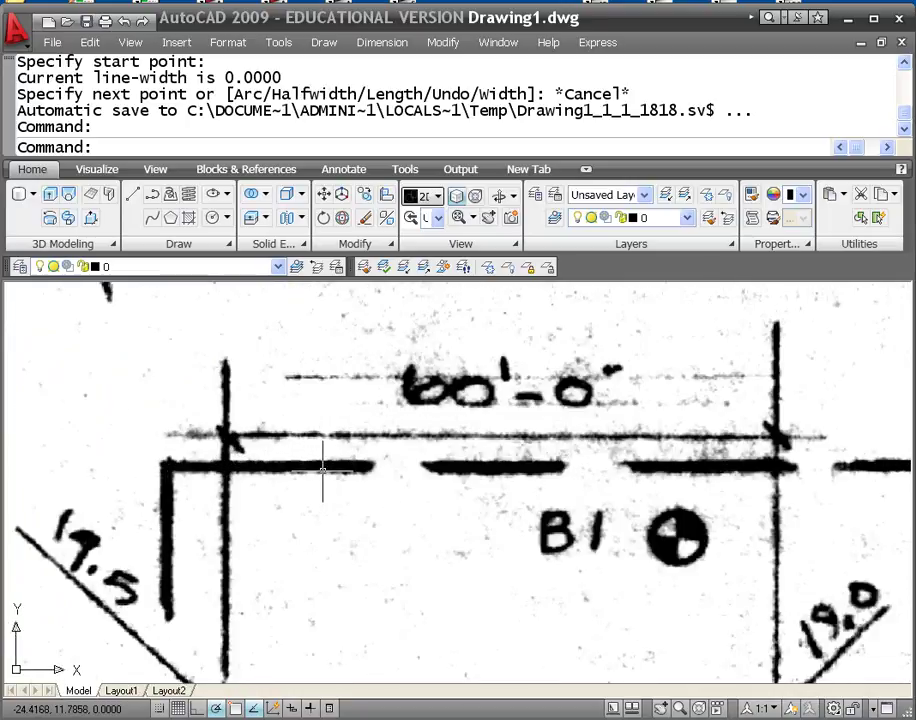
pyautogui.press('Return')
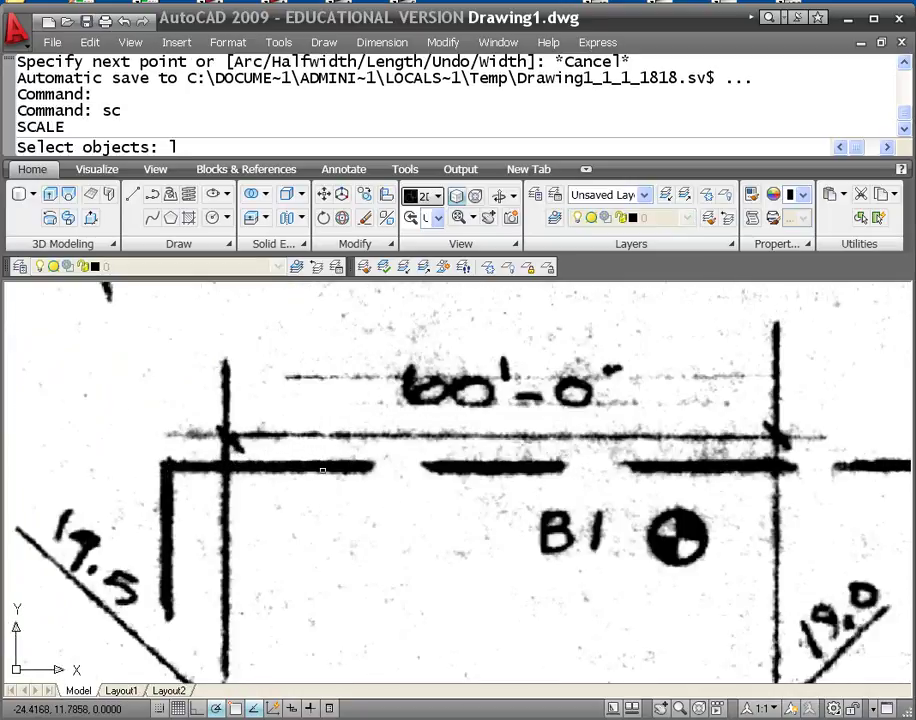
pyautogui.press('Return')
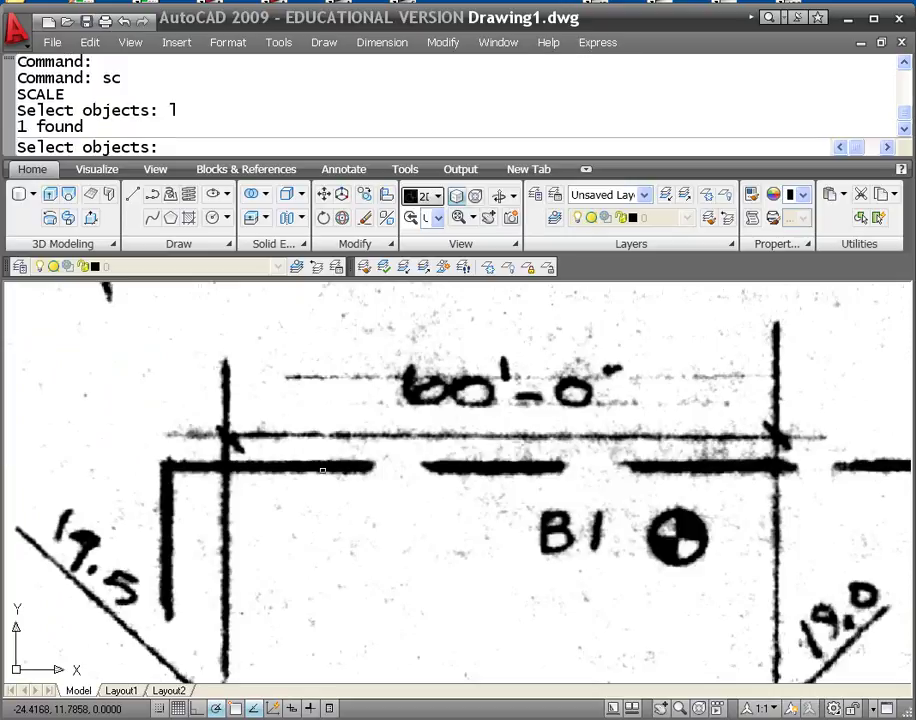
pyautogui.press('Return')
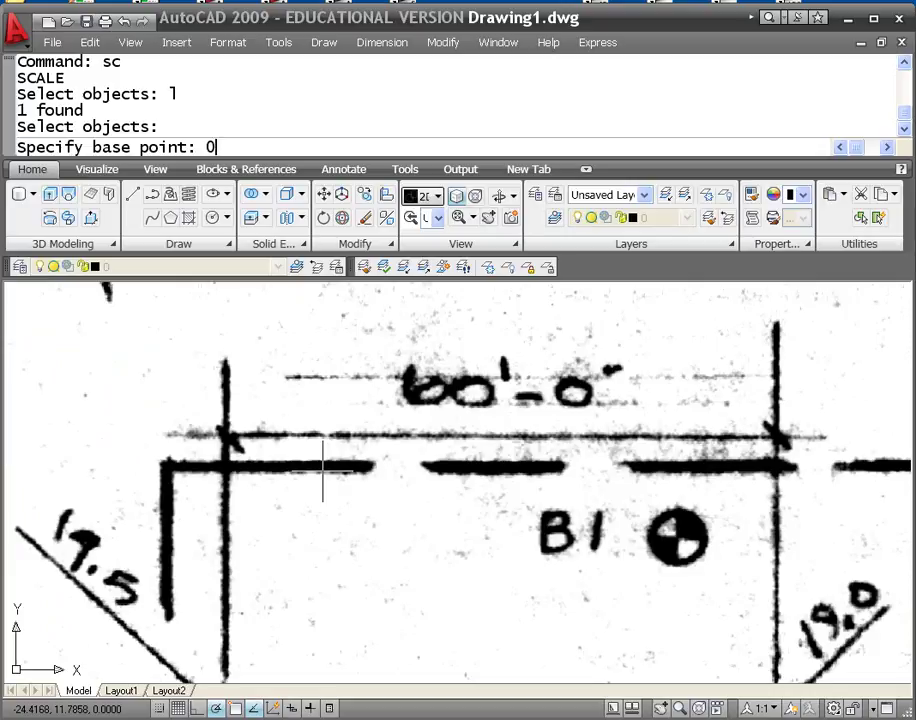
pyautogui.press('Return')
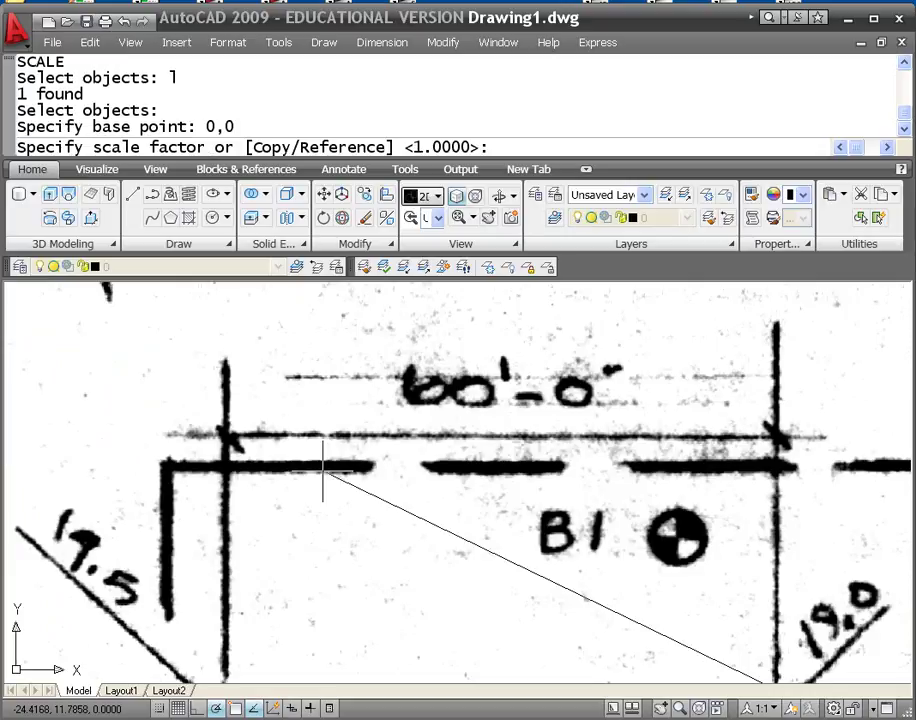
pyautogui.press('Return')
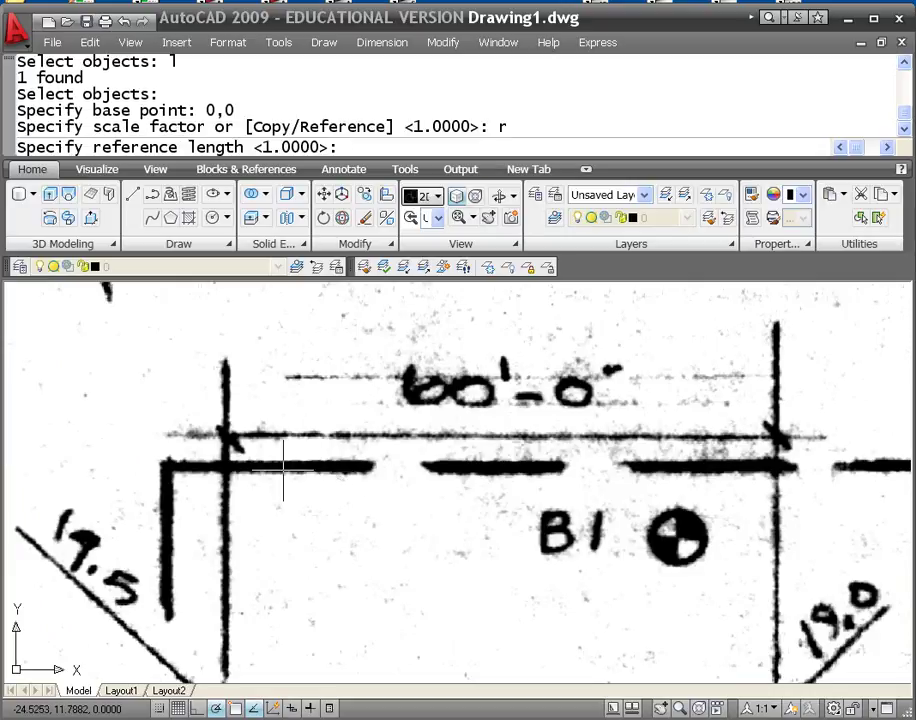
pyautogui.scroll(6, 232, 458)
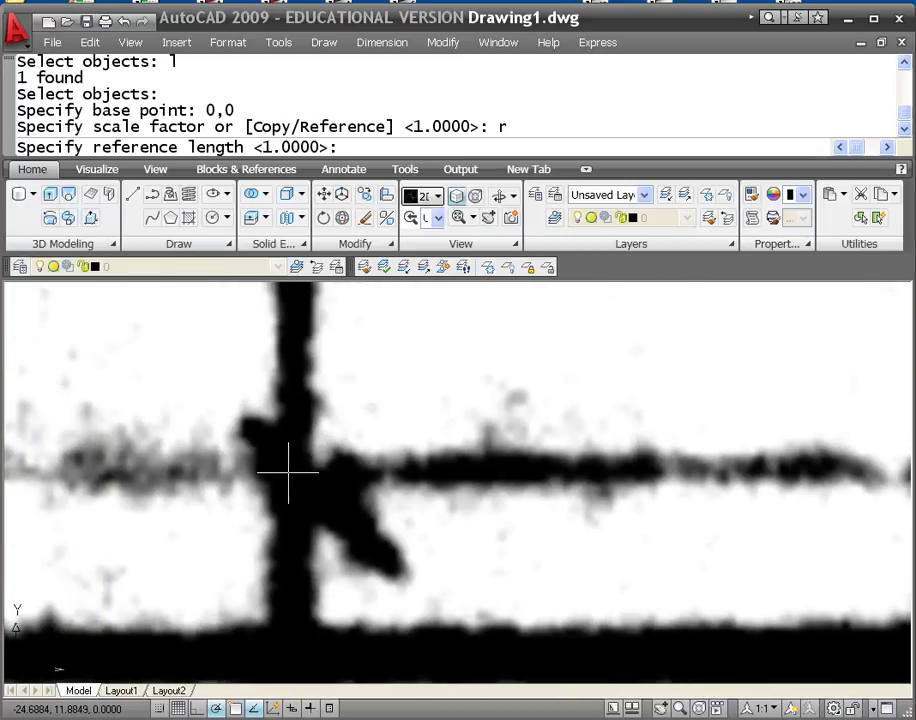
pyautogui.click(288, 472)
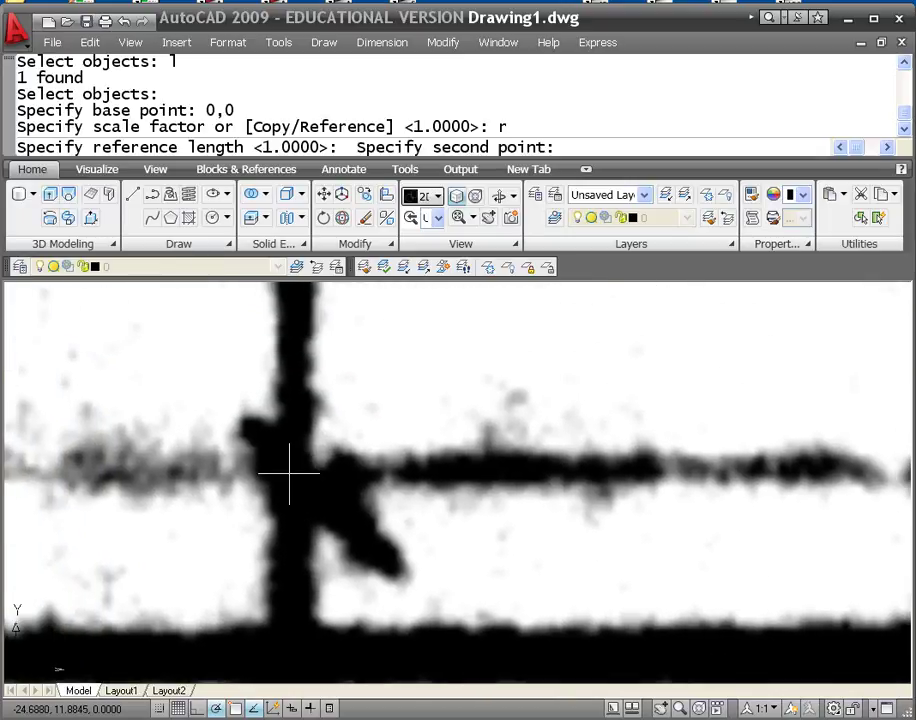
pyautogui.scroll(-5, 310, 452)
pyautogui.moveTo(719, 502); pyautogui.dragTo(159, 532, button='middle')
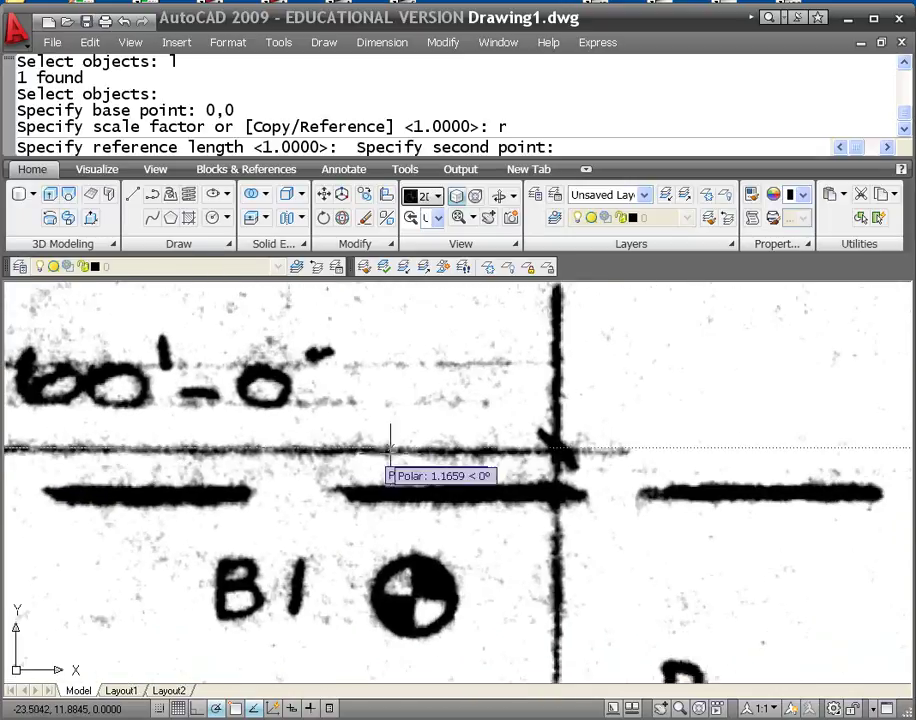
pyautogui.moveTo(558, 452); pyautogui.dragTo(318, 452, button='middle')
pyautogui.scroll(5, 318, 450)
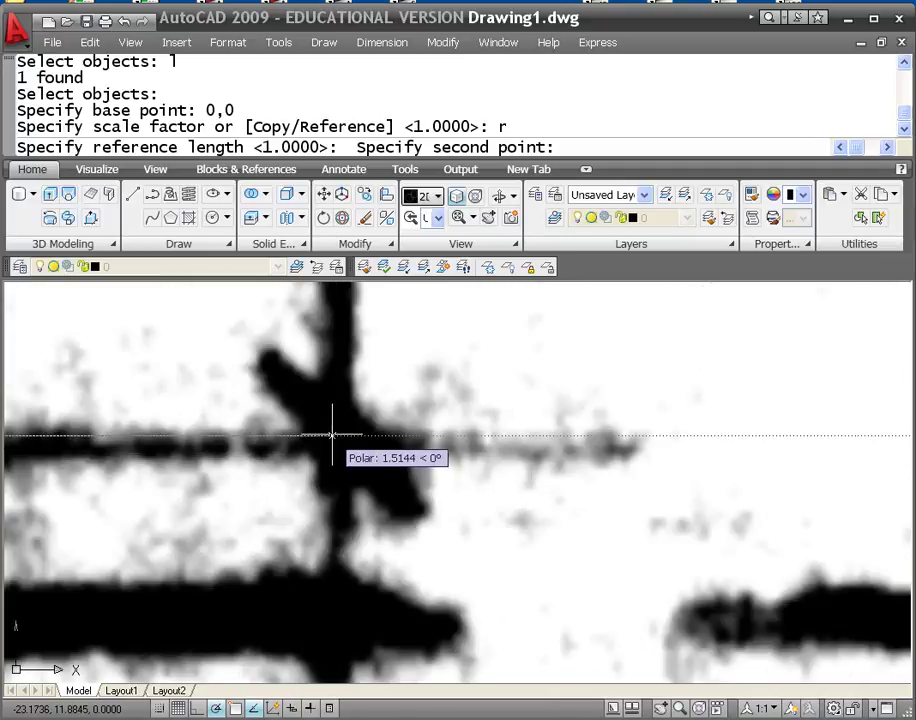
pyautogui.click(334, 436)
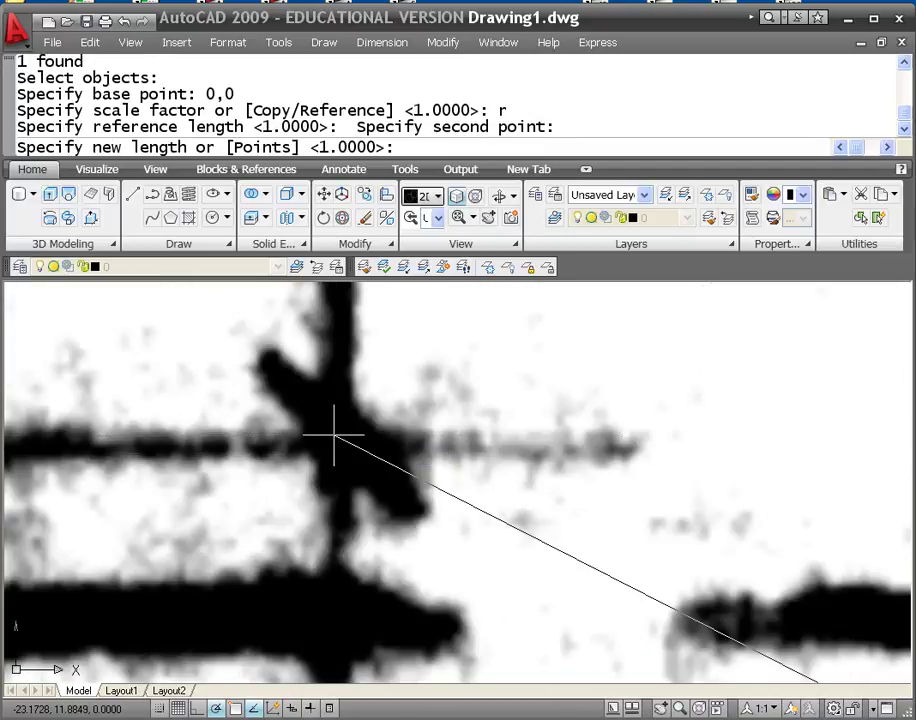
pyautogui.scroll(-6, 334, 436)
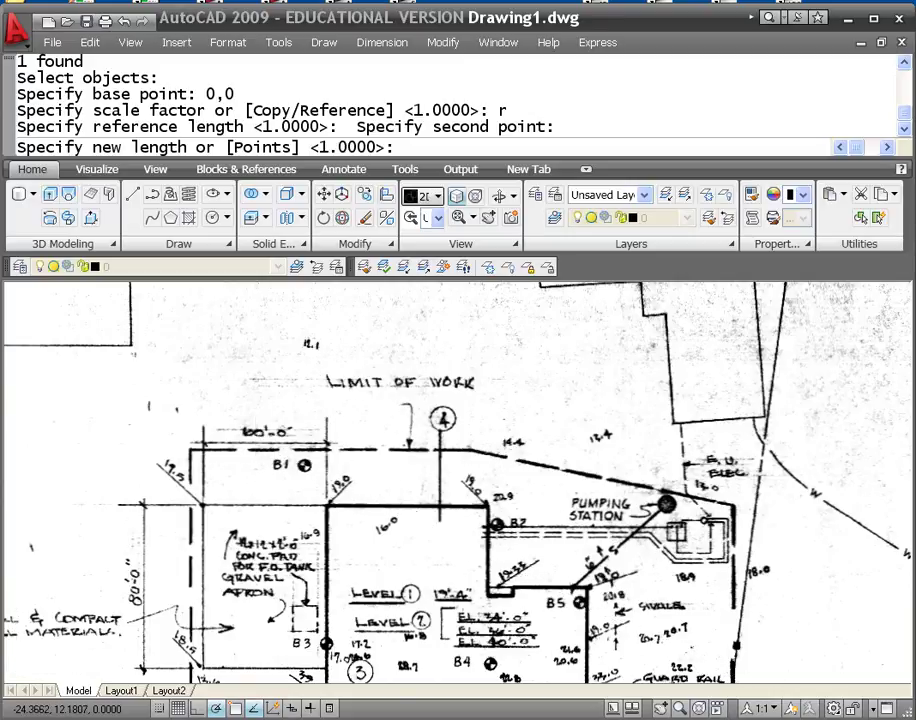
pyautogui.scroll(2, 230, 421)
pyautogui.scroll(3, 226, 415)
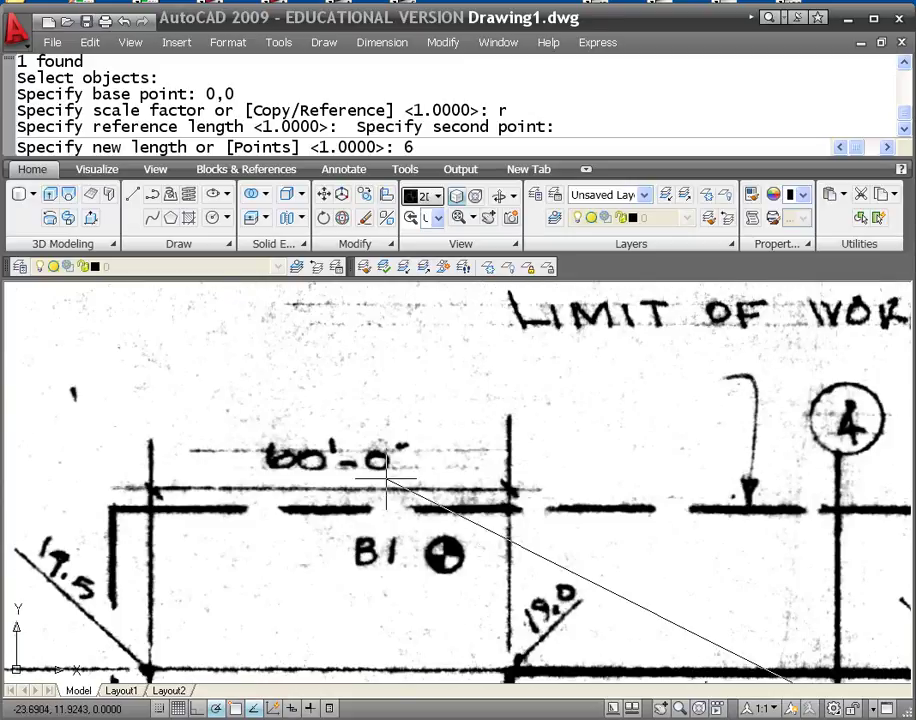
pyautogui.press('Return')
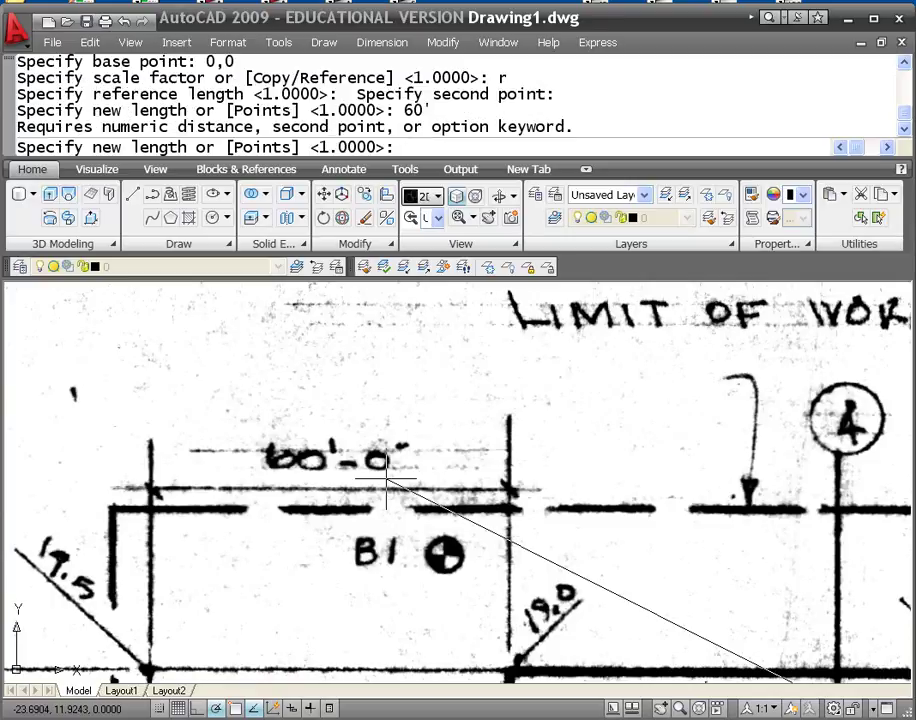
pyautogui.press('Escape')
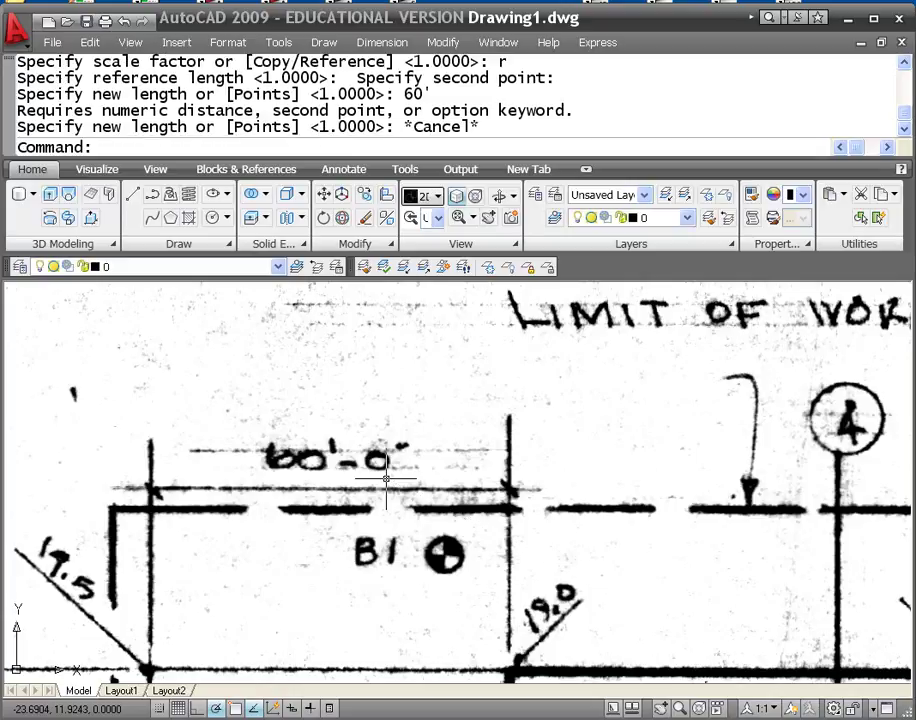
# - Set the drawing's length units to Architectural
pyautogui.write('un')
pyautogui.press('Return')
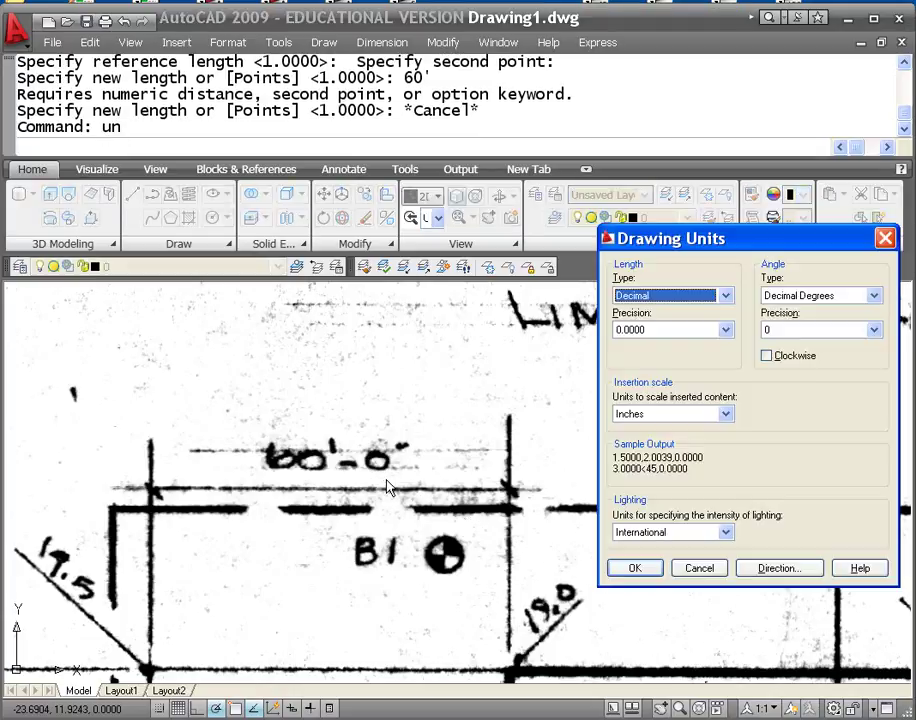
pyautogui.click(726, 298)
pyautogui.click(655, 311)
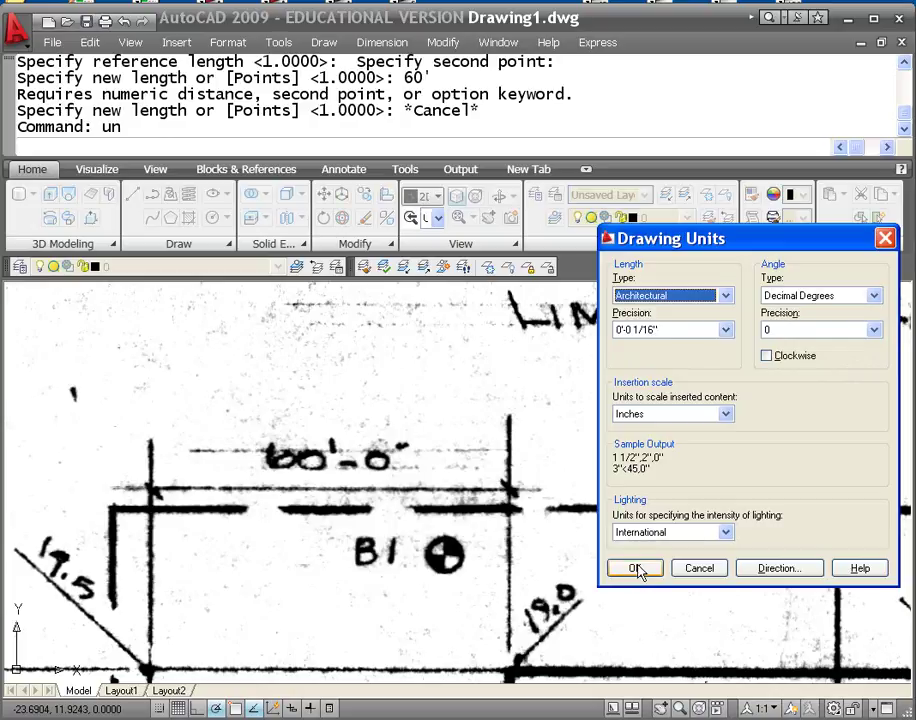
pyautogui.click(637, 568)
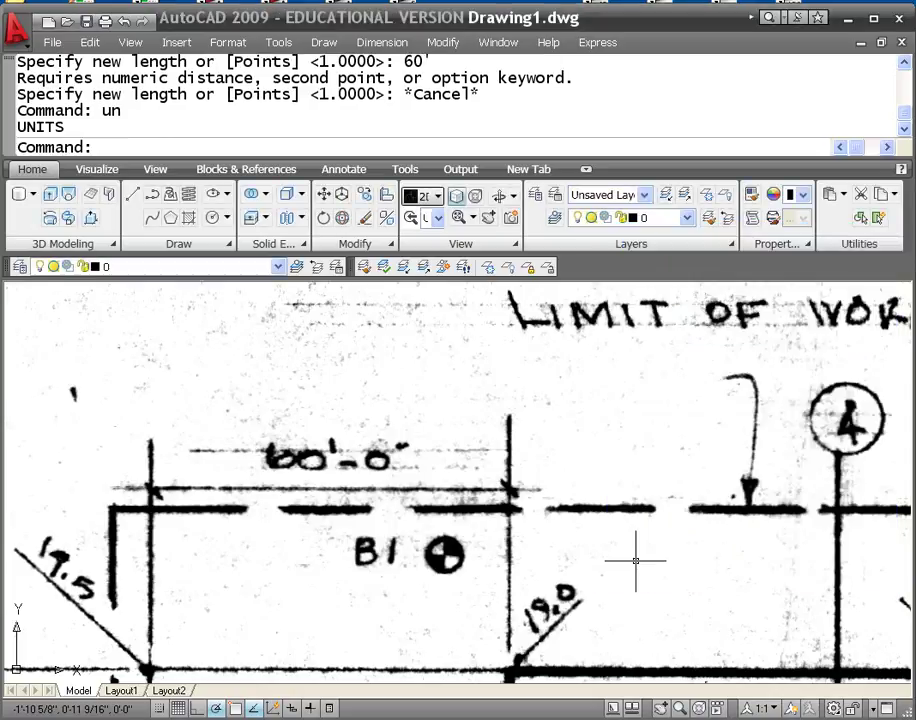
# - Start scaling the last object from base point 0,0 using the Reference option
pyautogui.write('sc')
pyautogui.press('Return')
pyautogui.write('lect objects:')
pyautogui.press('Return')
pyautogui.press('Return')
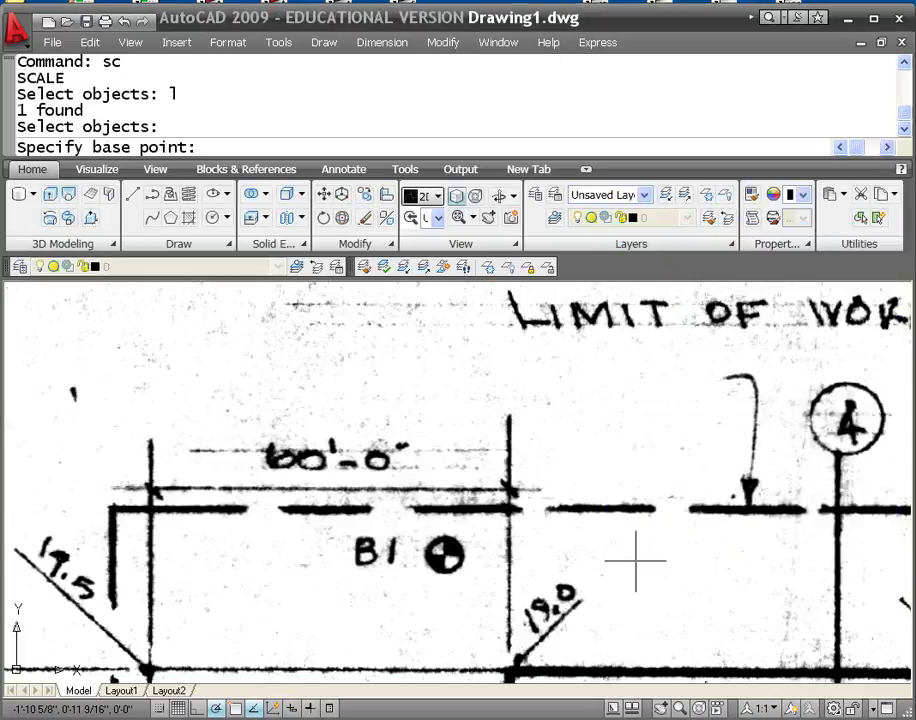
pyautogui.write('0,0')
pyautogui.press('Return')
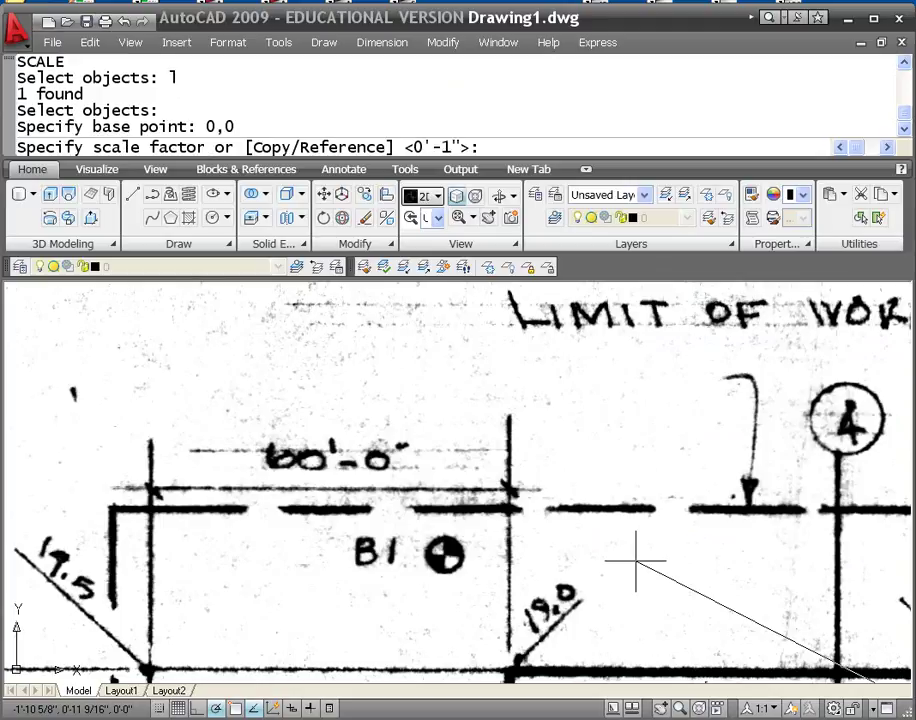
pyautogui.write('r')
pyautogui.press('Return')
# - Pick both ends of the 60'-0" dimension as the reference length
pyautogui.scroll(6, 110, 515)
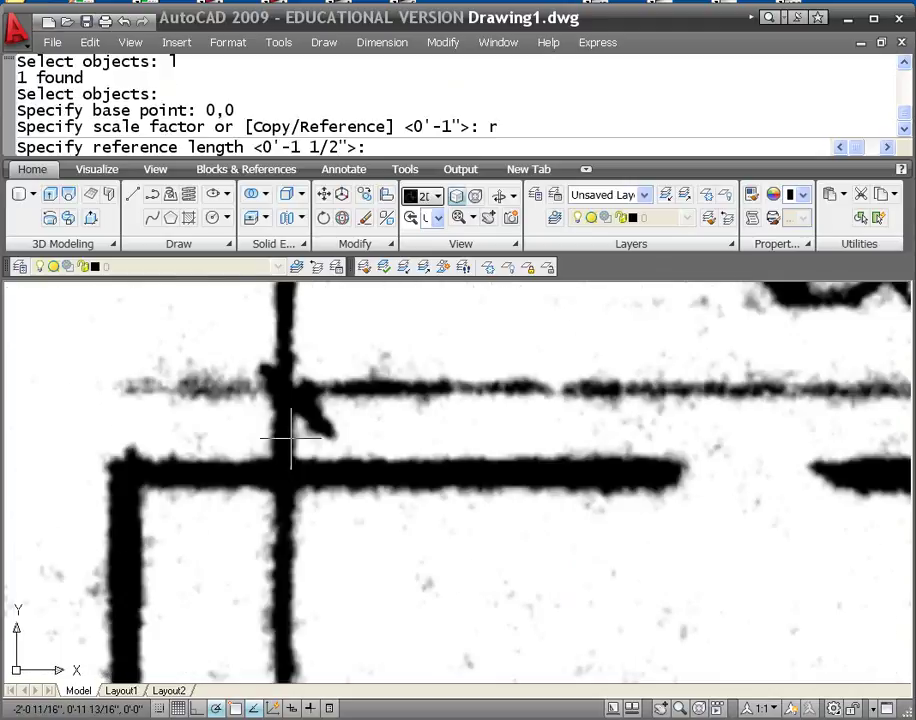
pyautogui.click(287, 390)
pyautogui.scroll(-8, 299, 401)
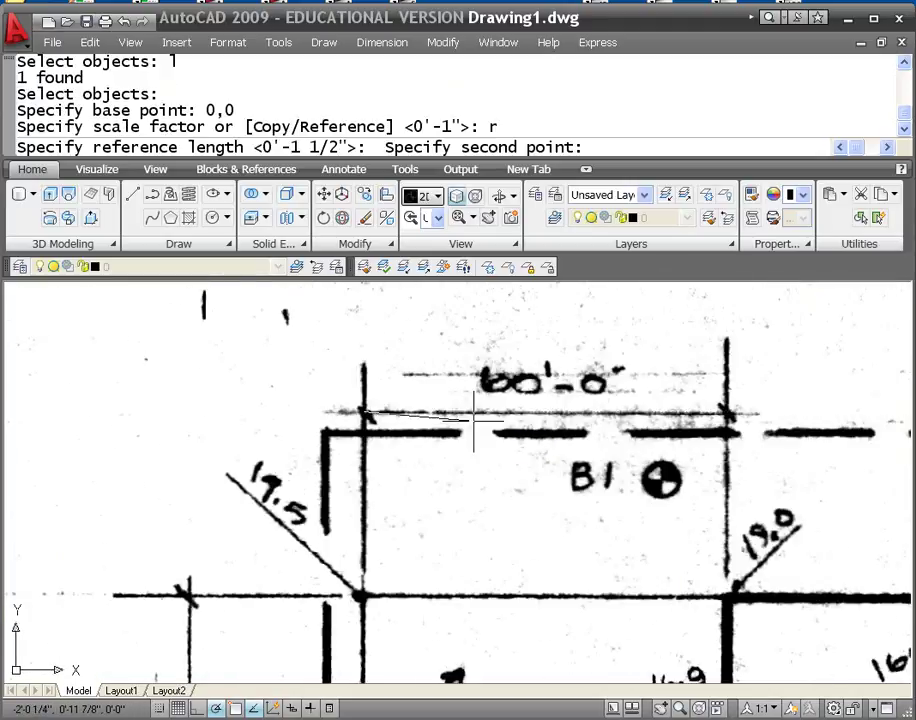
pyautogui.moveTo(673, 434); pyautogui.dragTo(295, 434, button='middle')
pyautogui.scroll(8, 295, 434)
pyautogui.scroll(5, 420, 435)
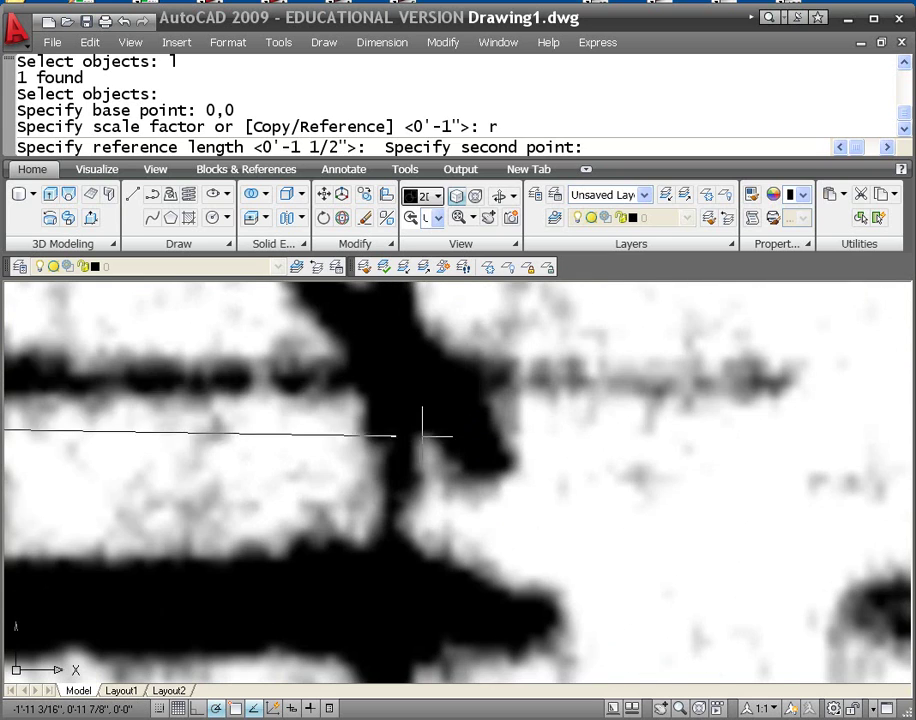
pyautogui.click(389, 368)
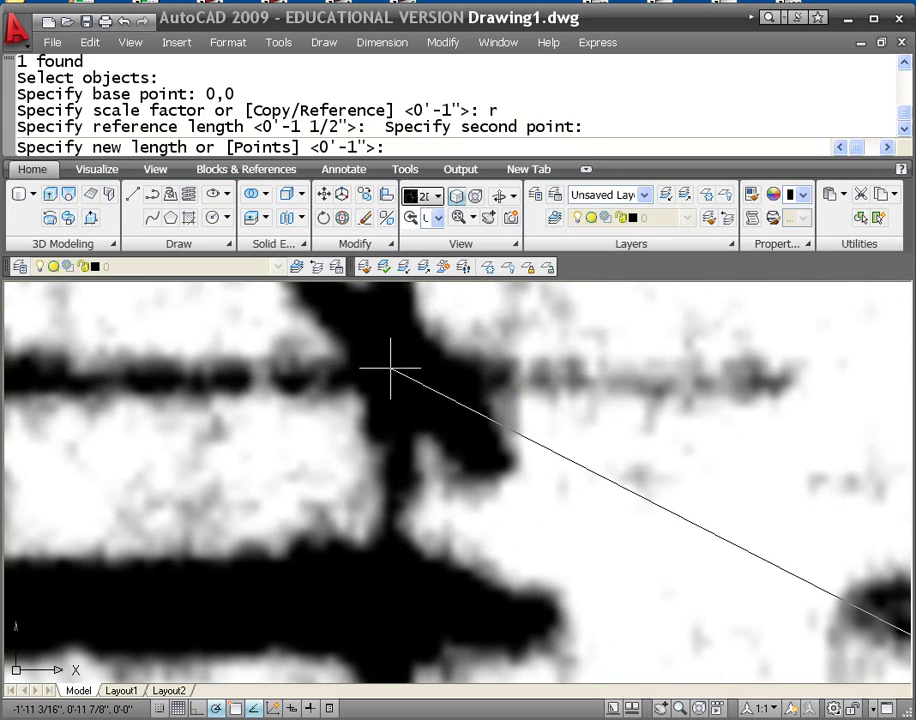
pyautogui.scroll(-6, 380, 392)
pyautogui.scroll(-3, 360, 503)
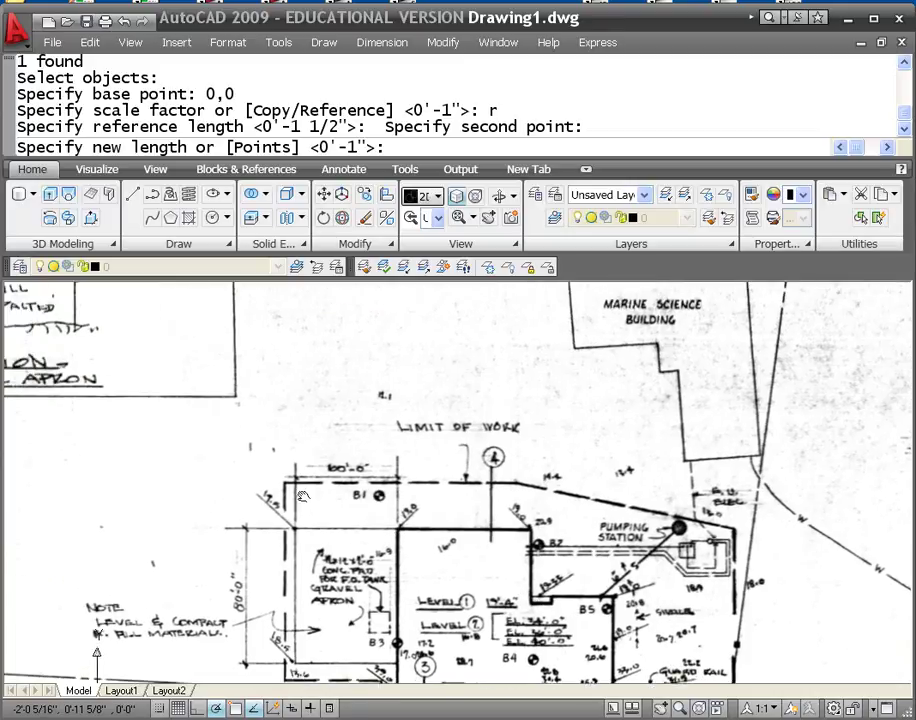
pyautogui.moveTo(268, 488); pyautogui.dragTo(318, 498, button='middle')
pyautogui.scroll(7, 318, 498)
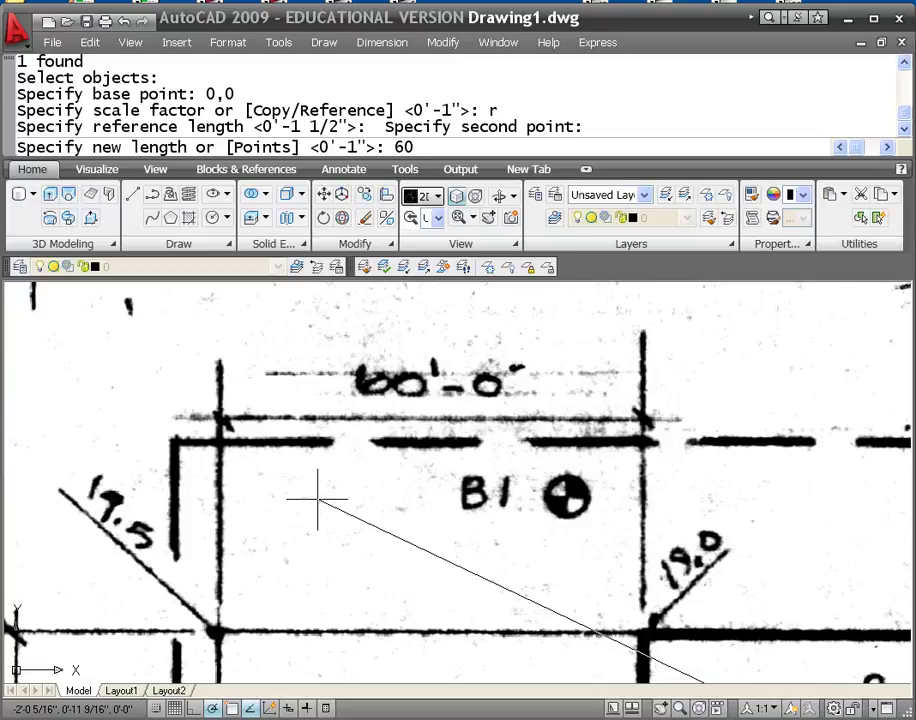
# - Apply the 60-foot new length and zoom to extents
pyautogui.press('Return')
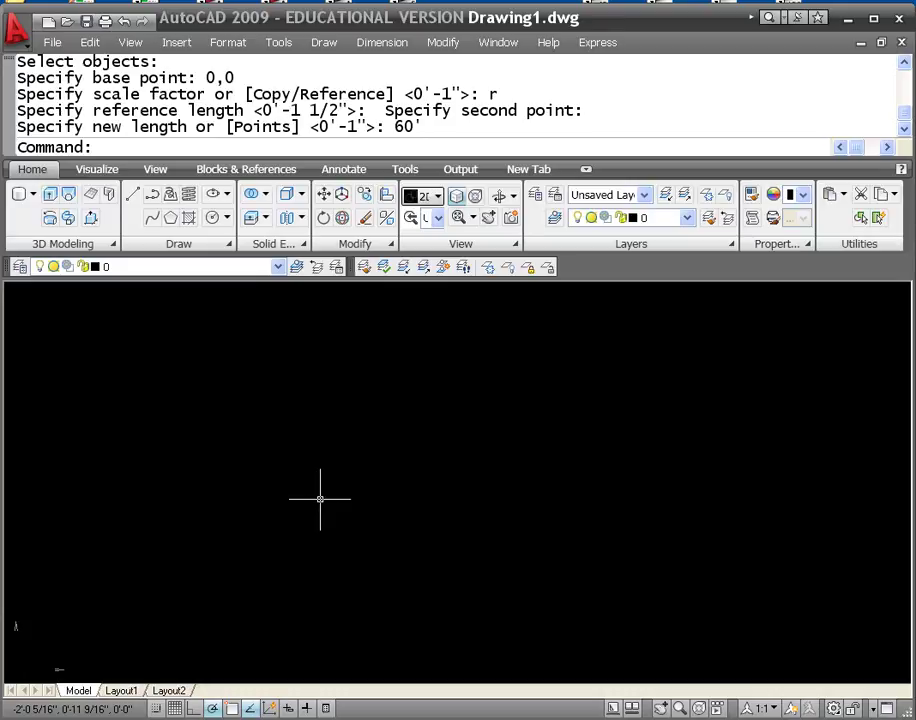
pyautogui.scroll(-6, 320, 498)
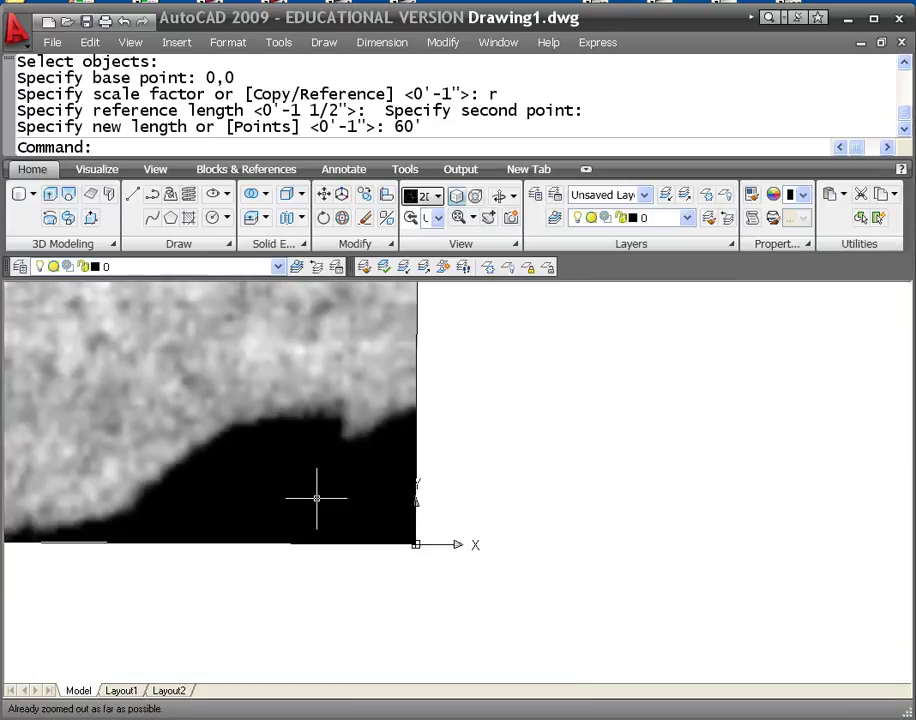
pyautogui.write('z')
pyautogui.press('Return')
pyautogui.write('e')
pyautogui.press('Return')
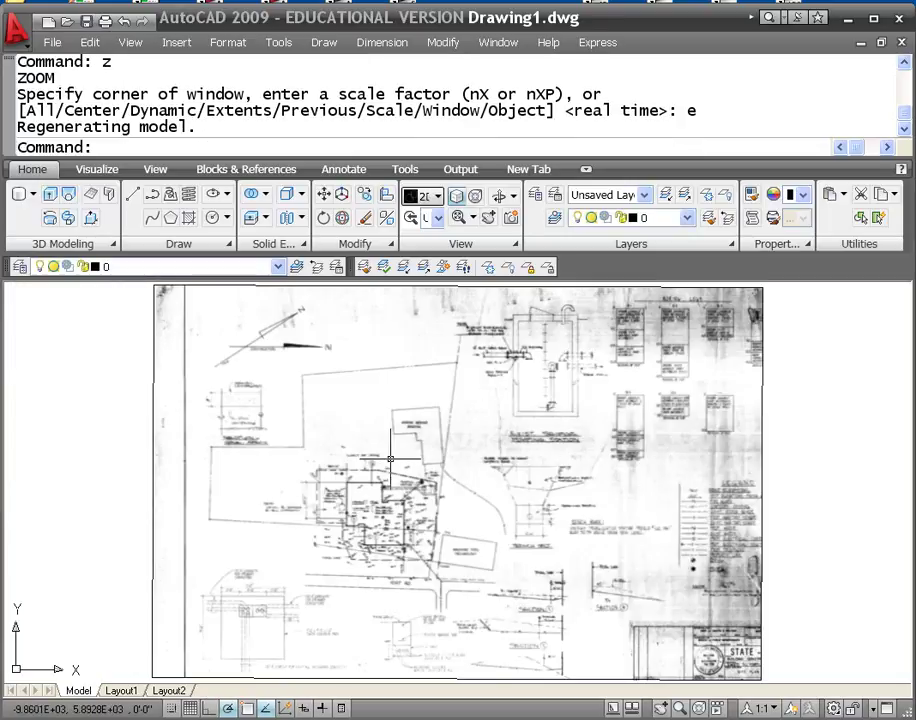
# - Measure the 60'-0" span with DIST, reading 60'-0 7/8"
pyautogui.scroll(5, 375, 484)
pyautogui.scroll(5, 310, 455)
pyautogui.write('di')
pyautogui.press('Return')
pyautogui.scroll(-5, 309, 450)
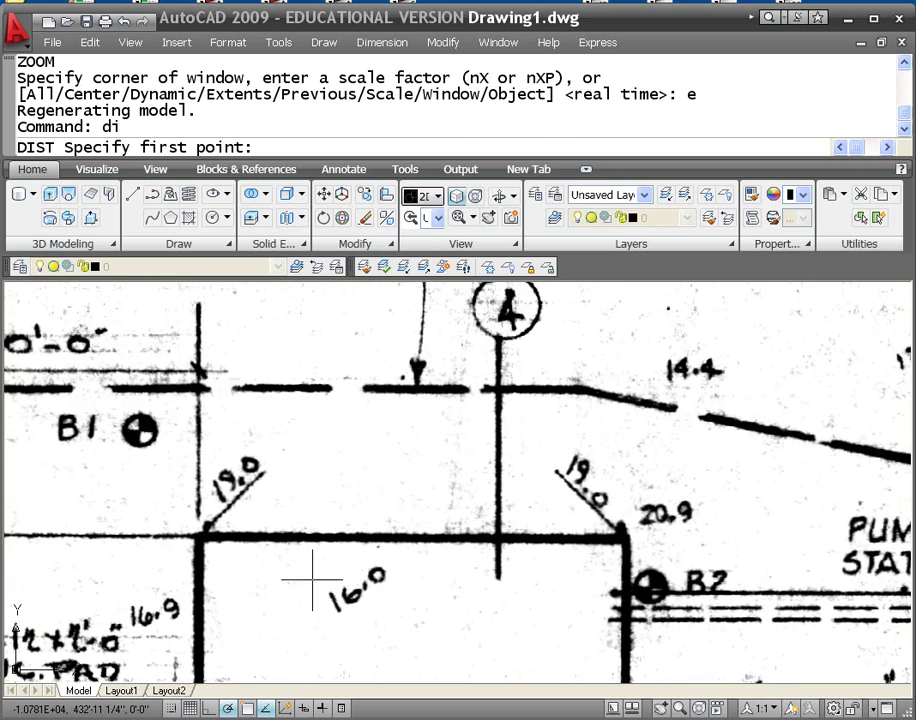
pyautogui.scroll(3, 245, 470)
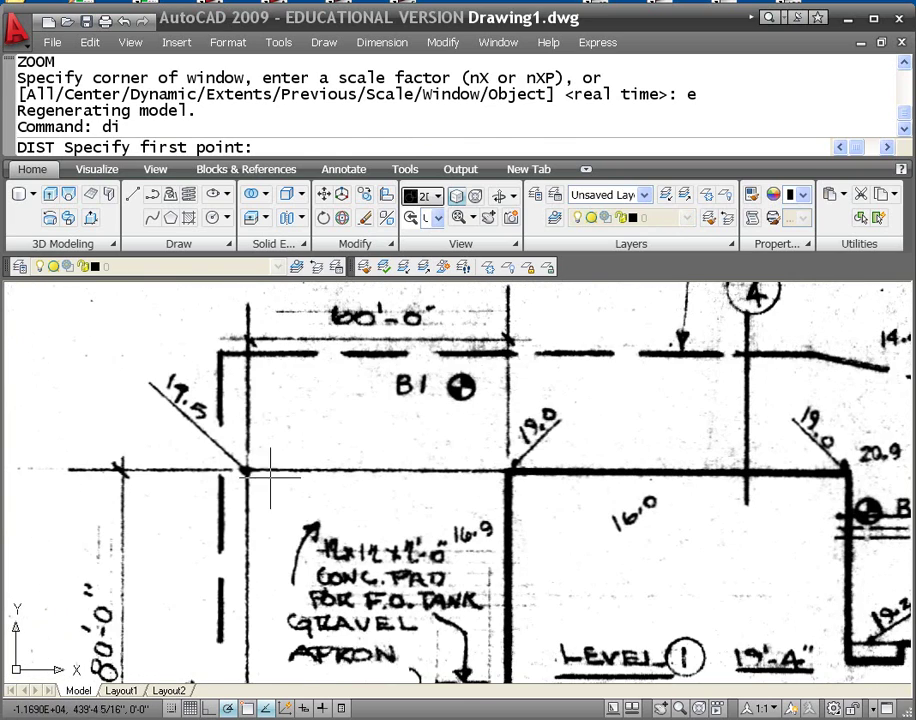
pyautogui.click(245, 468)
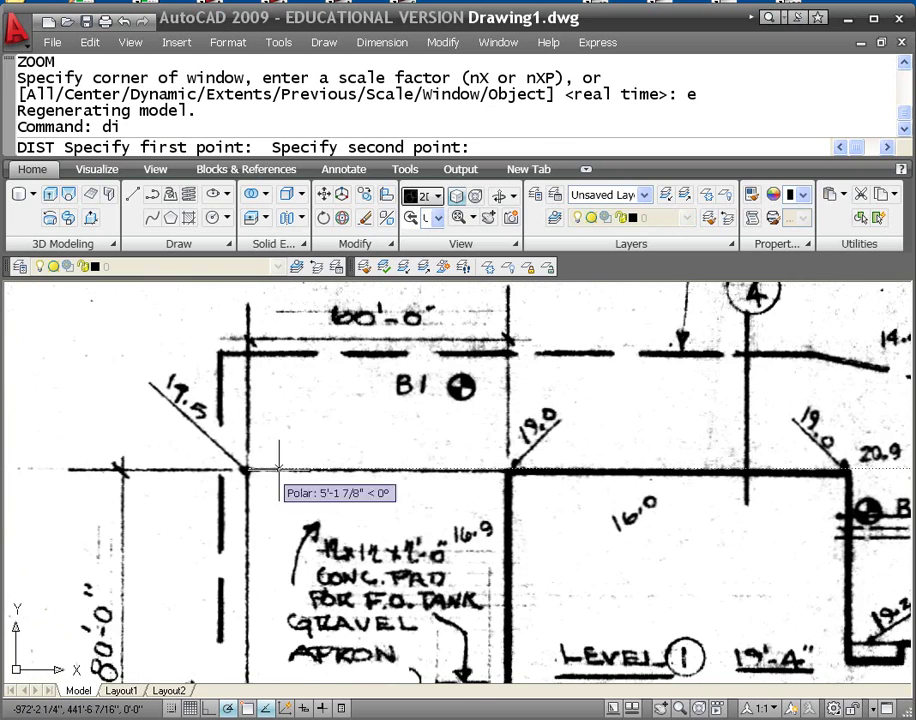
pyautogui.click(508, 470)
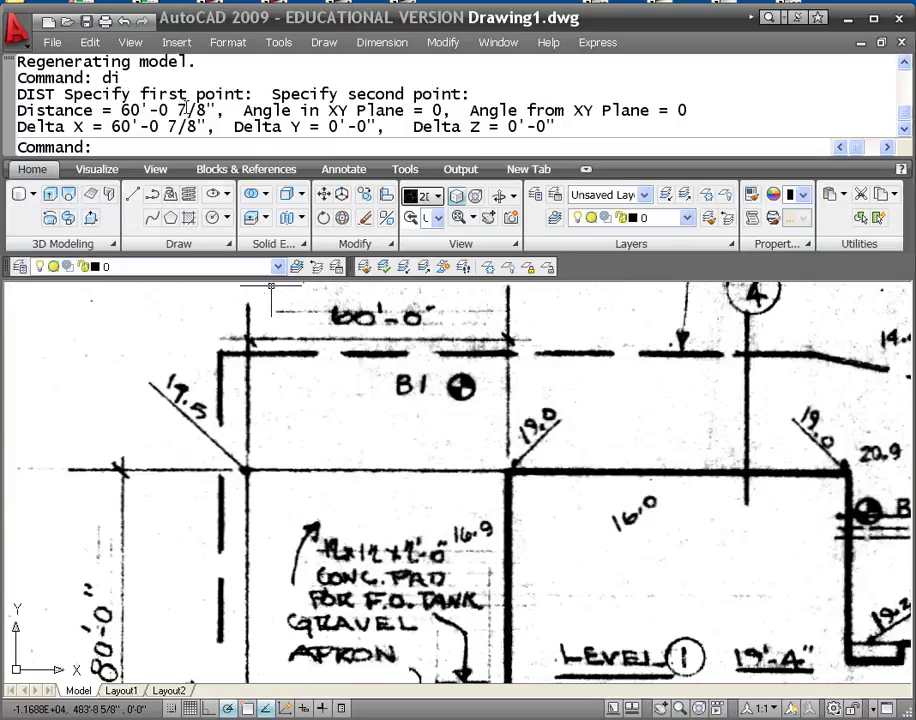
# - Pan across the plan past the pumping station, legend and STATE title block
pyautogui.scroll(-4, 440, 410)
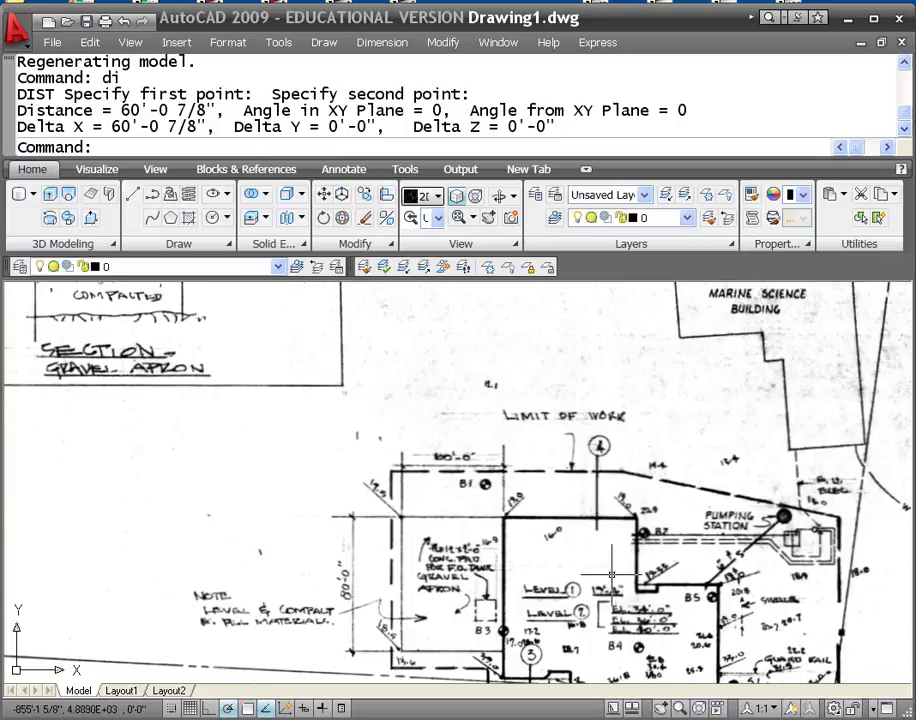
pyautogui.scroll(-5, 397, 393)
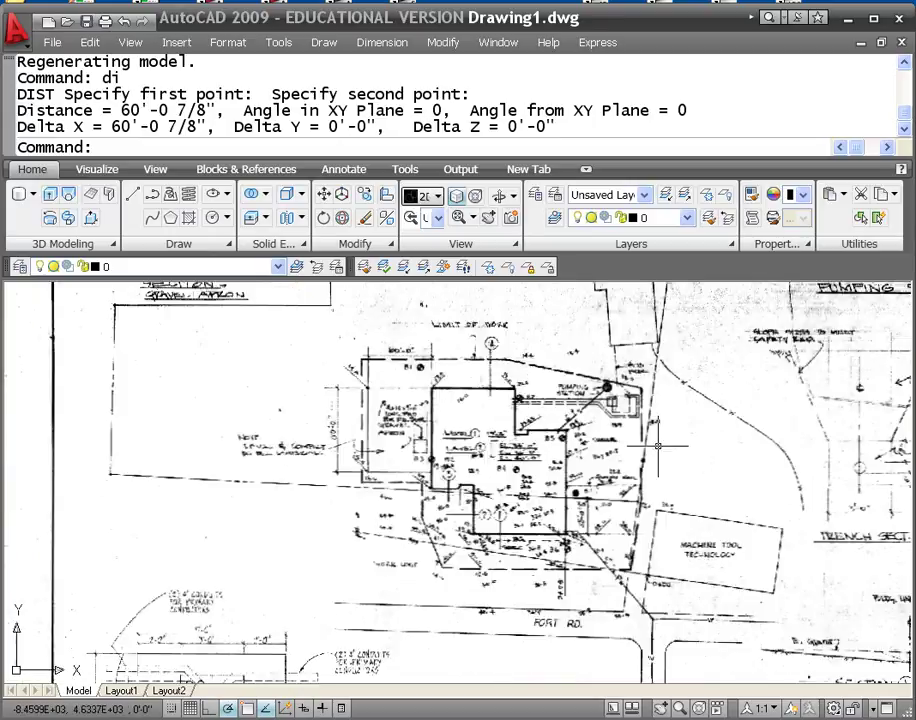
pyautogui.moveTo(648, 436); pyautogui.dragTo(323, 451, button='middle')
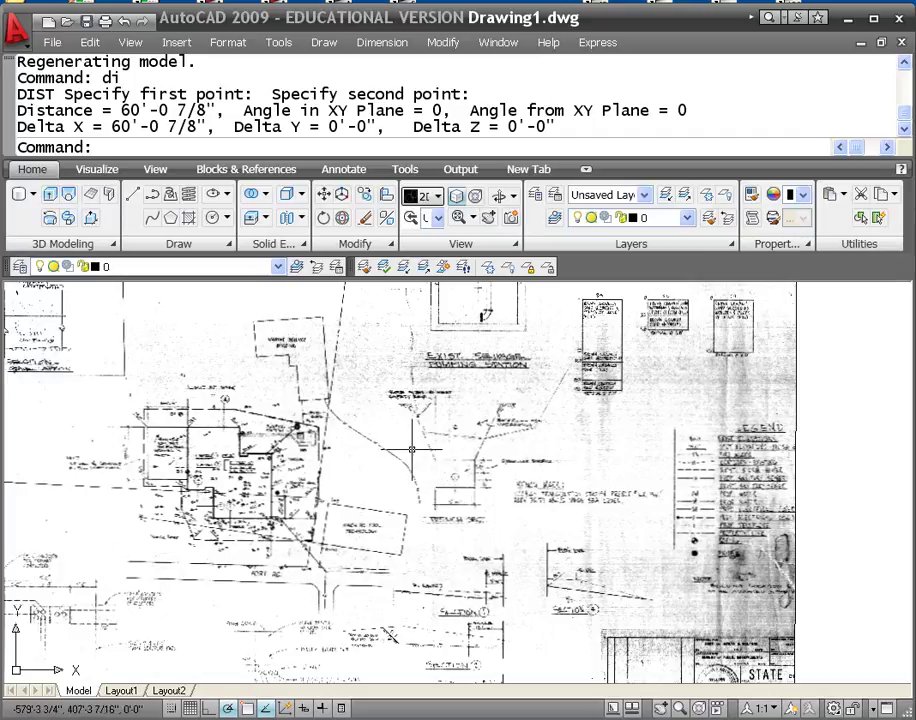
pyautogui.moveTo(391, 486); pyautogui.dragTo(484, 405, button='middle')
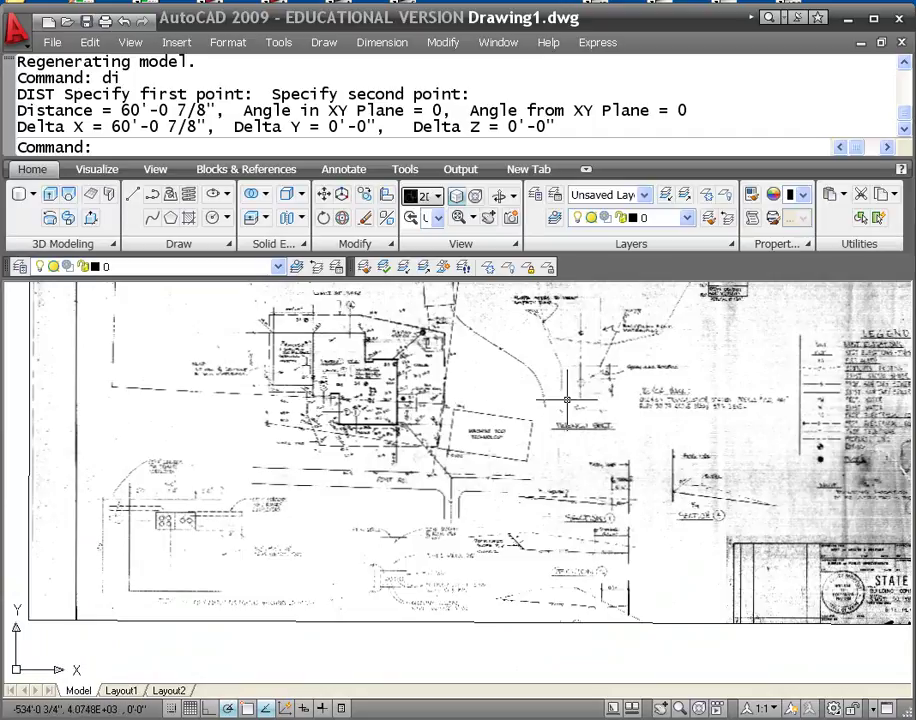
pyautogui.moveTo(530, 398); pyautogui.dragTo(533, 440, button='middle')
pyautogui.moveTo(670, 387); pyautogui.dragTo(620, 457, button='middle')
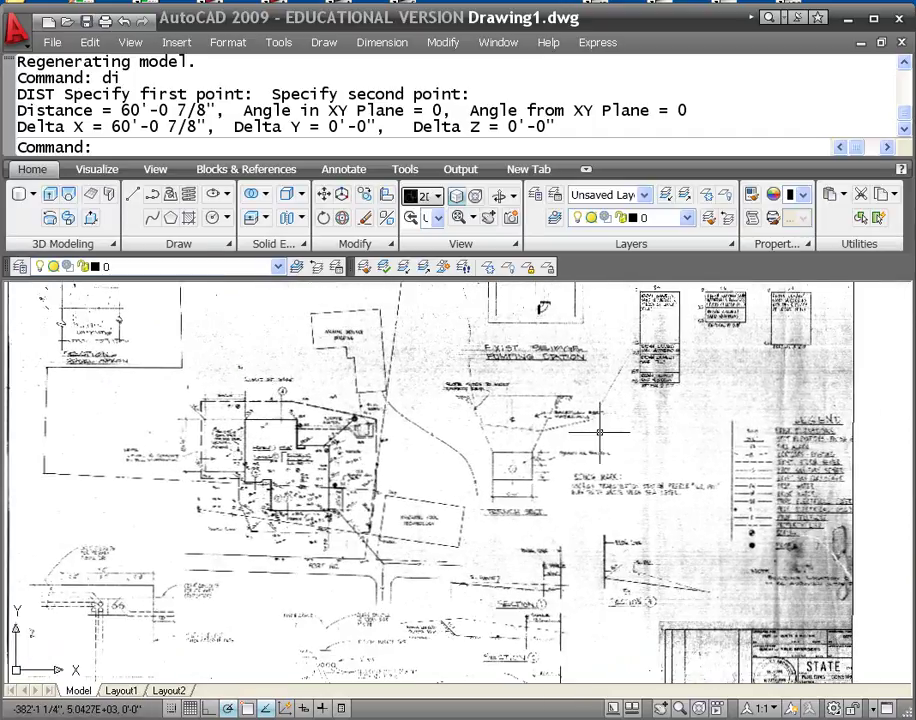
pyautogui.moveTo(463, 454)
pyautogui.mouseDown(button='middle')
pyautogui.moveTo(441, 474)
pyautogui.moveTo(433, 522)
pyautogui.mouseUp(button='middle')
pyautogui.moveTo(548, 544)
pyautogui.mouseDown(button='middle')
pyautogui.moveTo(538, 510)
pyautogui.moveTo(591, 384)
pyautogui.moveTo(602, 440)
pyautogui.moveTo(403, 393)
pyautogui.mouseUp(button='middle')
# - Zoom and pan onto the manhole detail with the 6" ACP CLASS 3300 and C.I. FITTINGS labels
pyautogui.scroll(6, 403, 393)
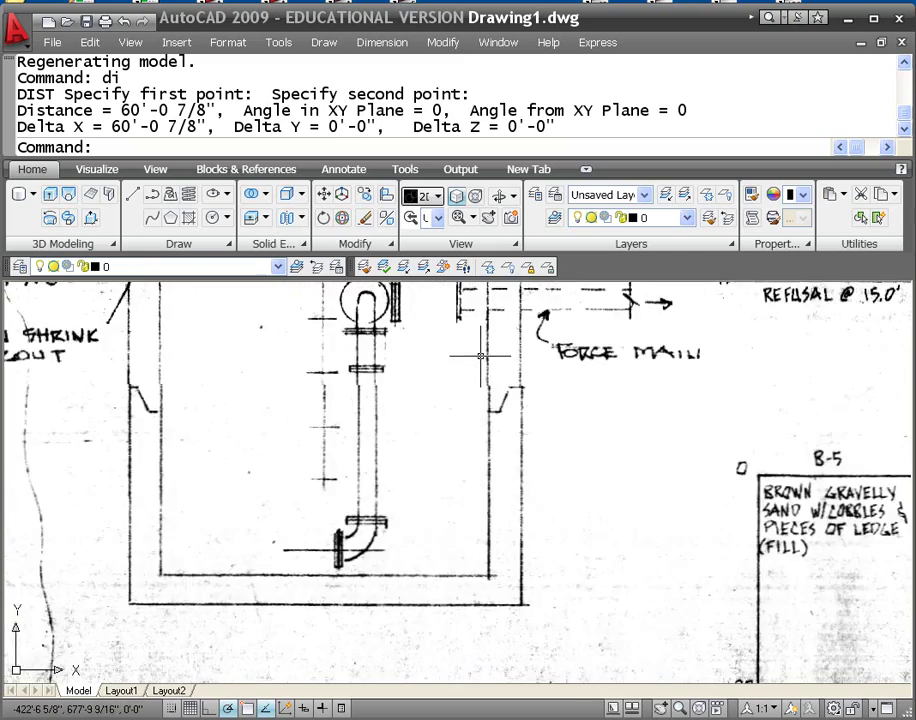
pyautogui.moveTo(640, 620); pyautogui.dragTo(815, 687, button='middle')
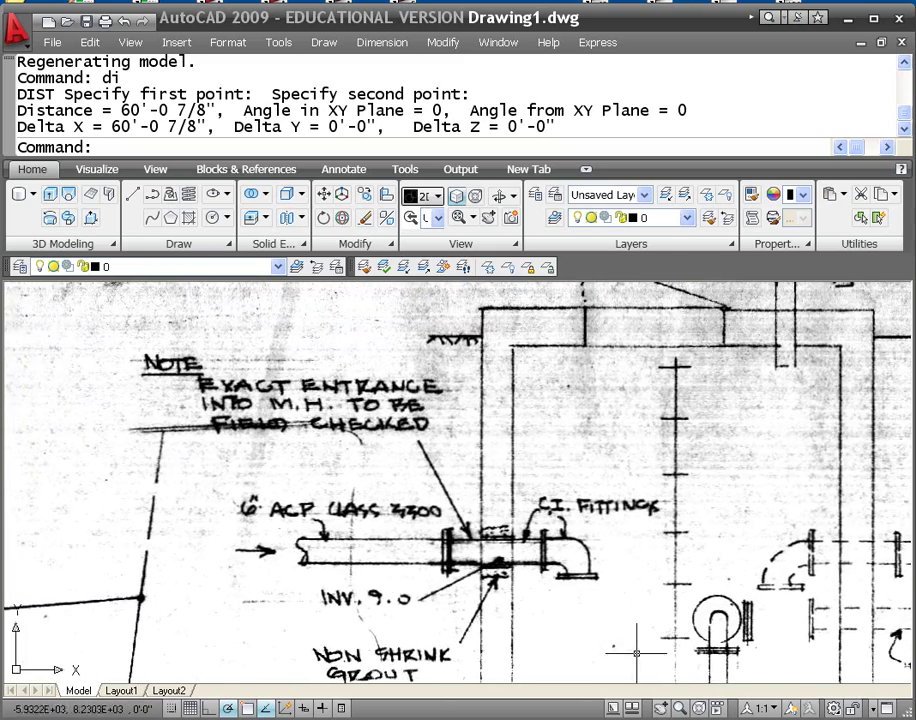
pyautogui.moveTo(622, 644); pyautogui.dragTo(655, 343, button='middle')
pyautogui.scroll(-5, 583, 501)
pyautogui.moveTo(676, 502); pyautogui.dragTo(600, 535, button='middle')
pyautogui.scroll(4, 628, 533)
pyautogui.scroll(3, 628, 533)
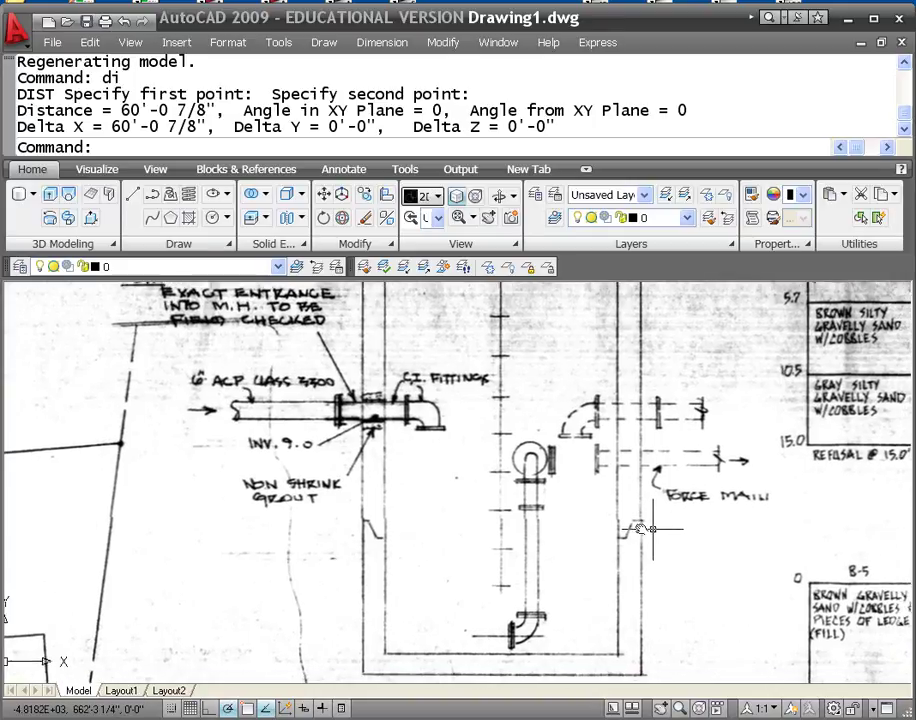
pyautogui.moveTo(658, 639); pyautogui.dragTo(622, 561, button='middle')
pyautogui.moveTo(497, 479); pyautogui.dragTo(497, 447, button='middle')
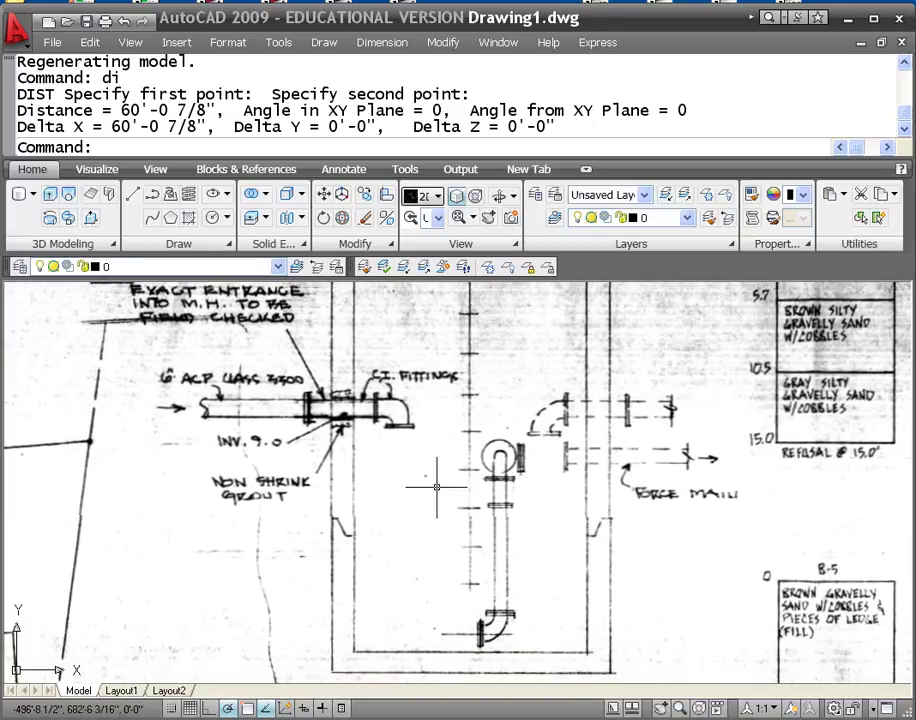
pyautogui.scroll(4, 462, 499)
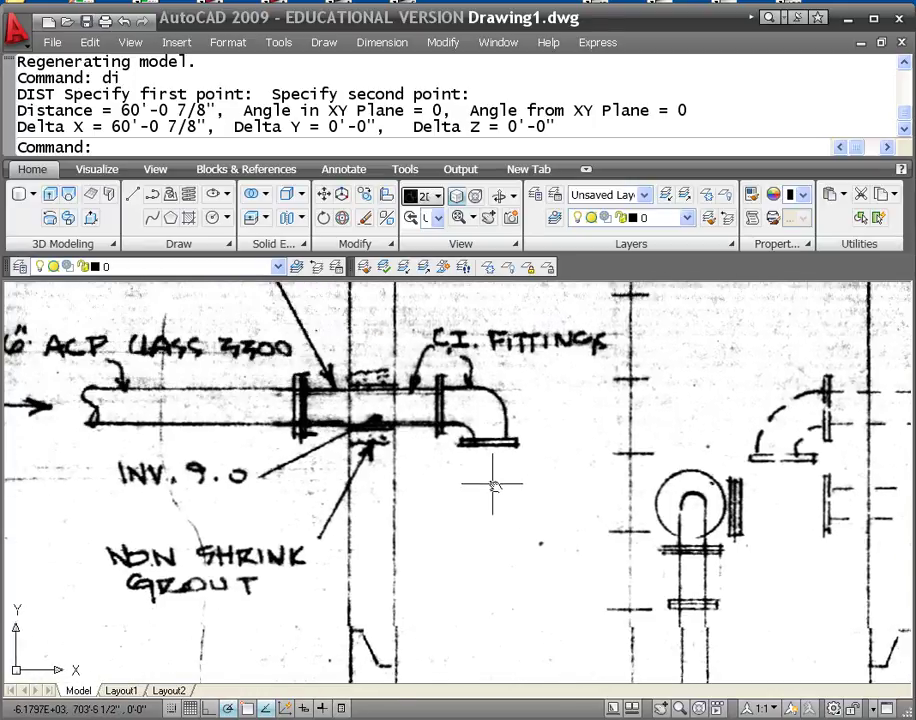
pyautogui.moveTo(502, 491)
pyautogui.mouseDown(button='middle')
pyautogui.moveTo(584, 514)
pyautogui.moveTo(602, 531)
pyautogui.mouseUp(button='middle')
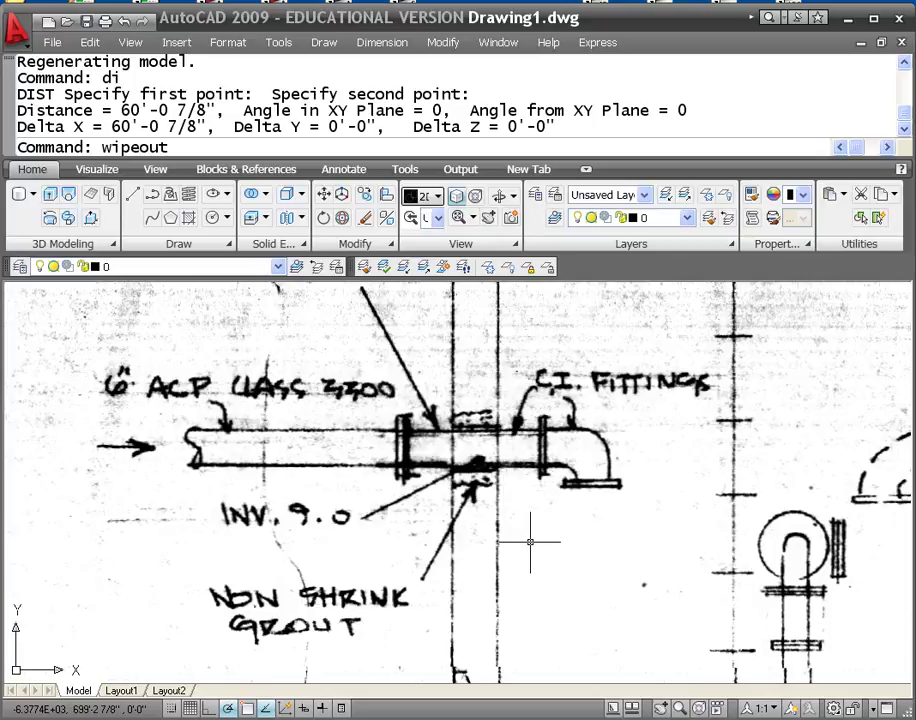
# - Start the wipeout outline above the 6" ACP label and down around the pipe flange and grout marks
pyautogui.press('Return')
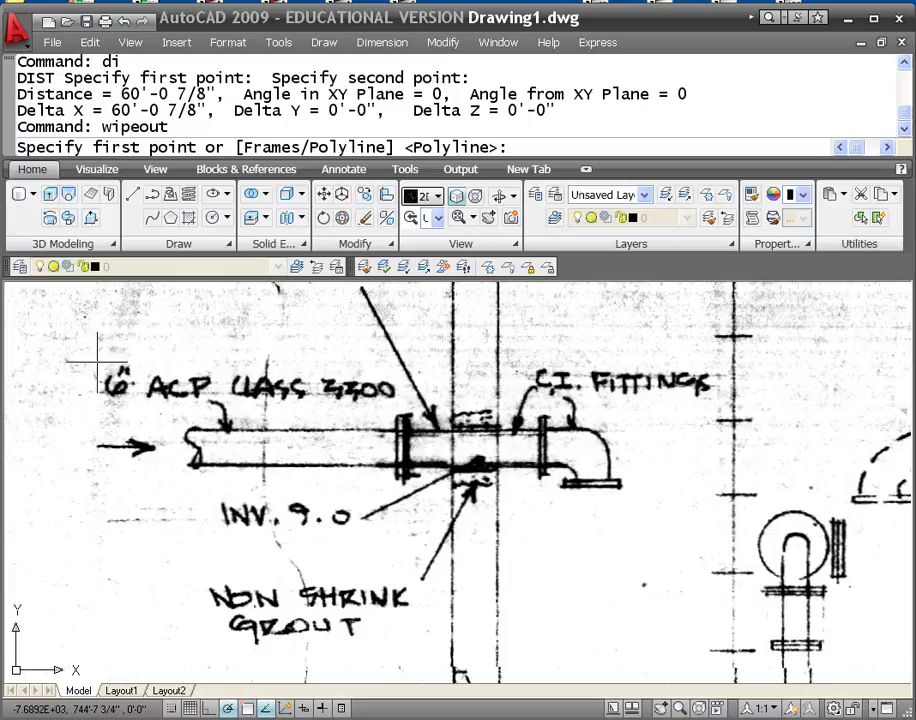
pyautogui.click(99, 361)
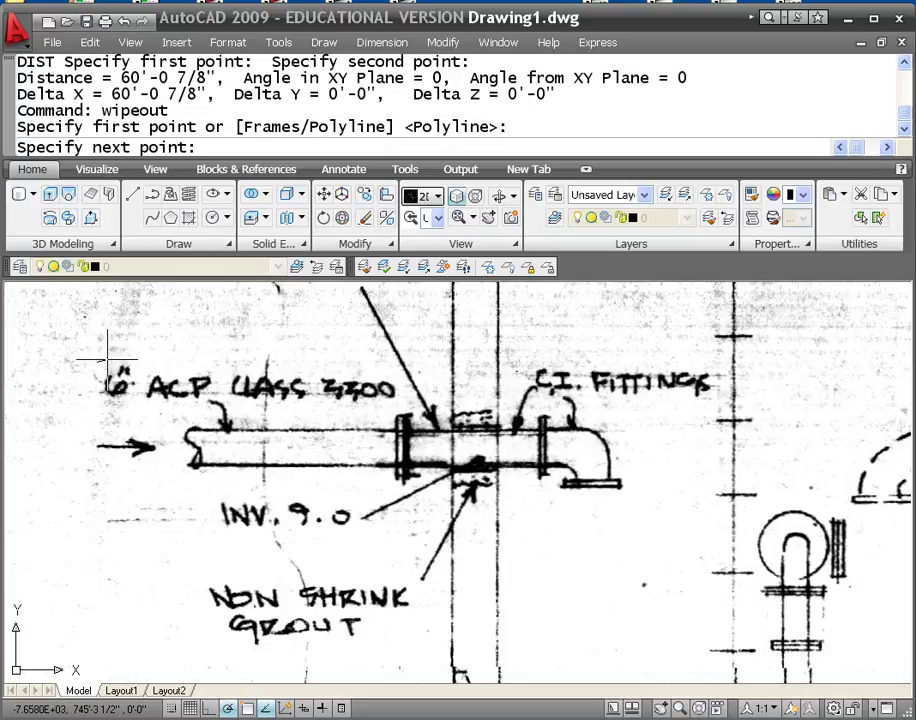
pyautogui.click(394, 361)
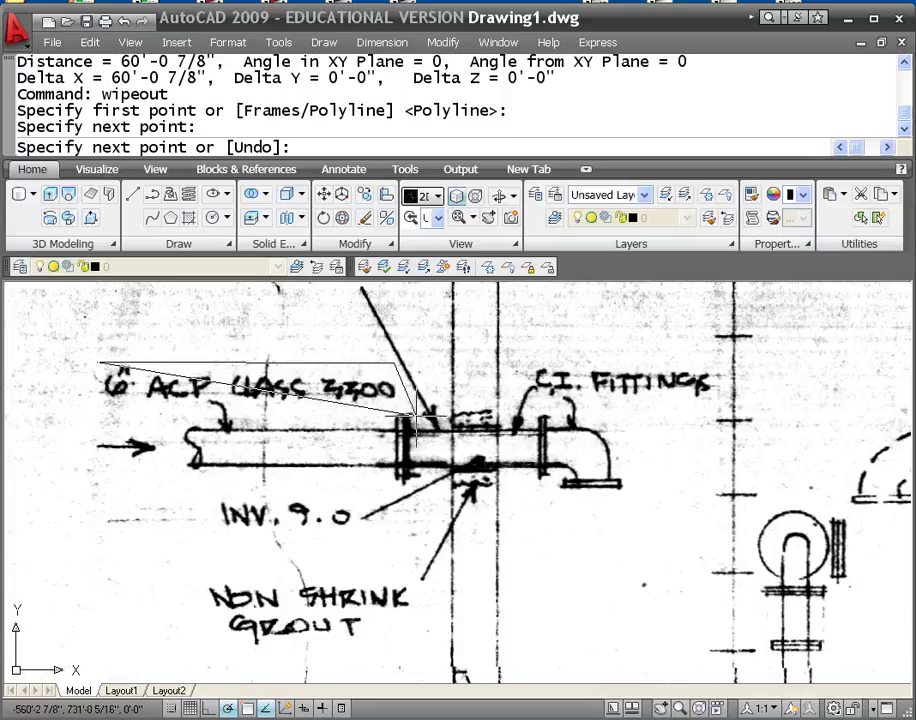
pyautogui.click(430, 432)
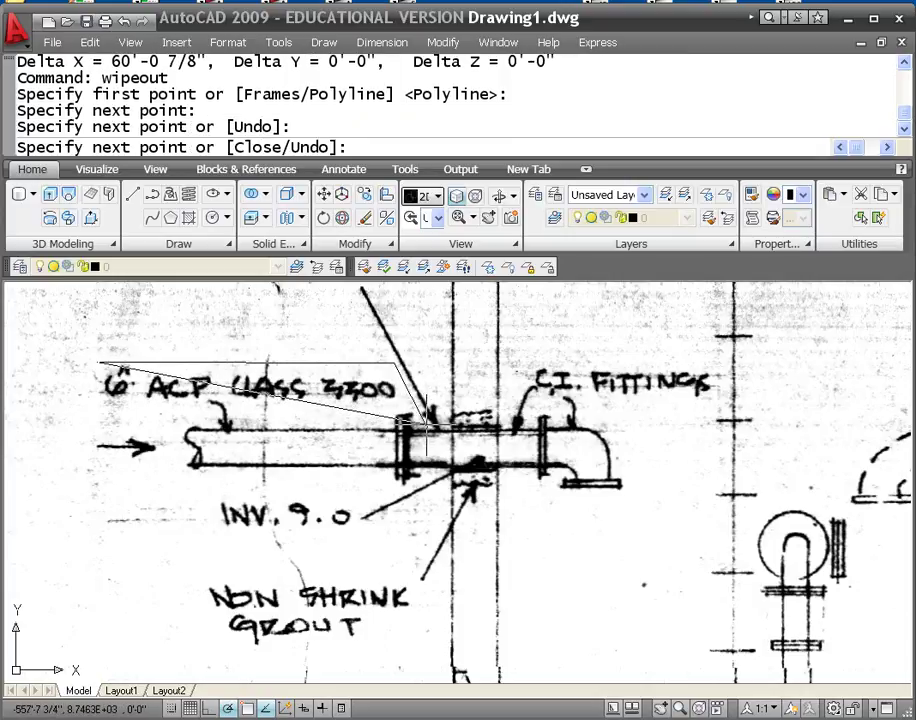
pyautogui.scroll(5, 453, 440)
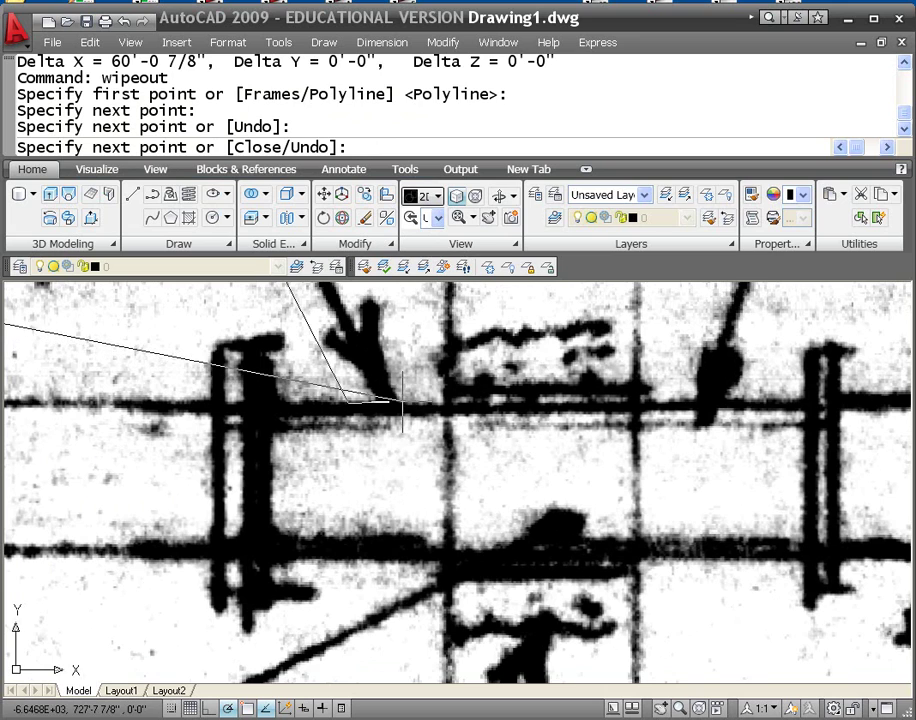
pyautogui.click(415, 400)
pyautogui.scroll(2, 415, 400)
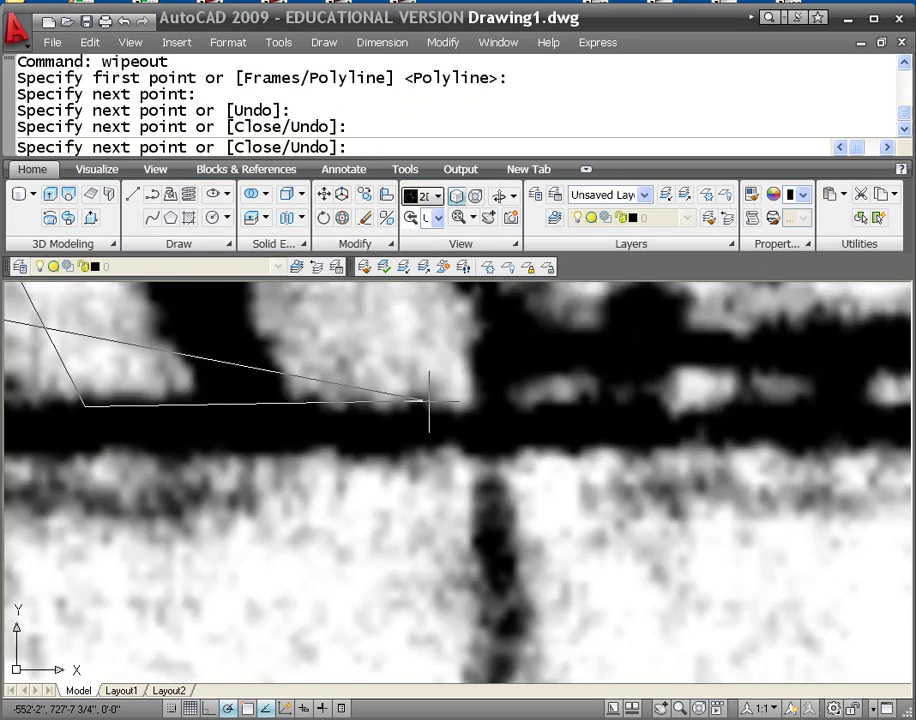
pyautogui.scroll(-5, 415, 400)
pyautogui.scroll(-2, 420, 380)
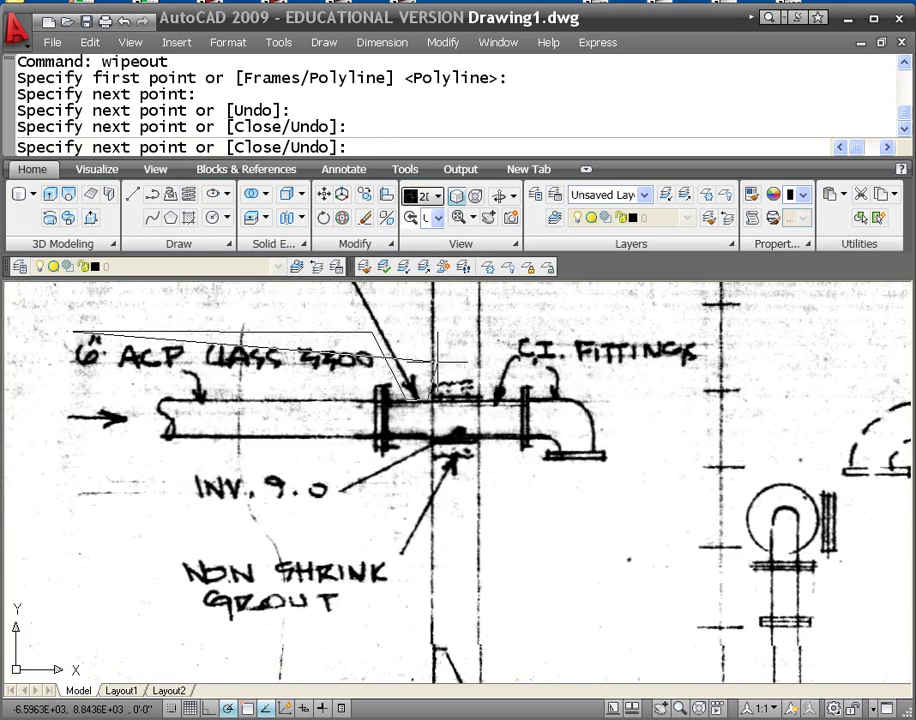
pyautogui.scroll(2, 420, 378)
pyautogui.scroll(3, 426, 383)
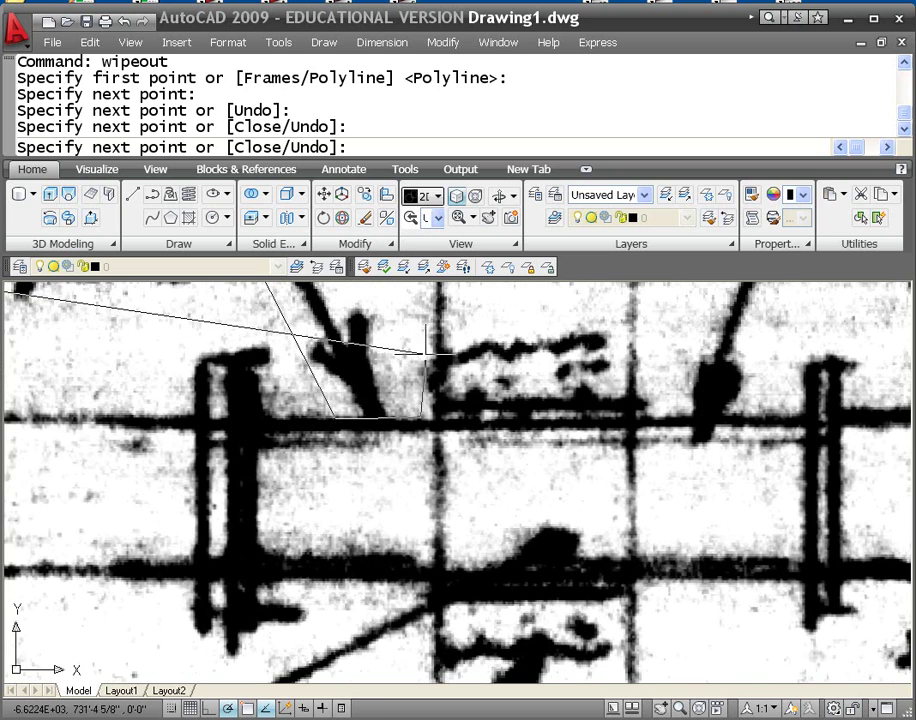
pyautogui.click(420, 418)
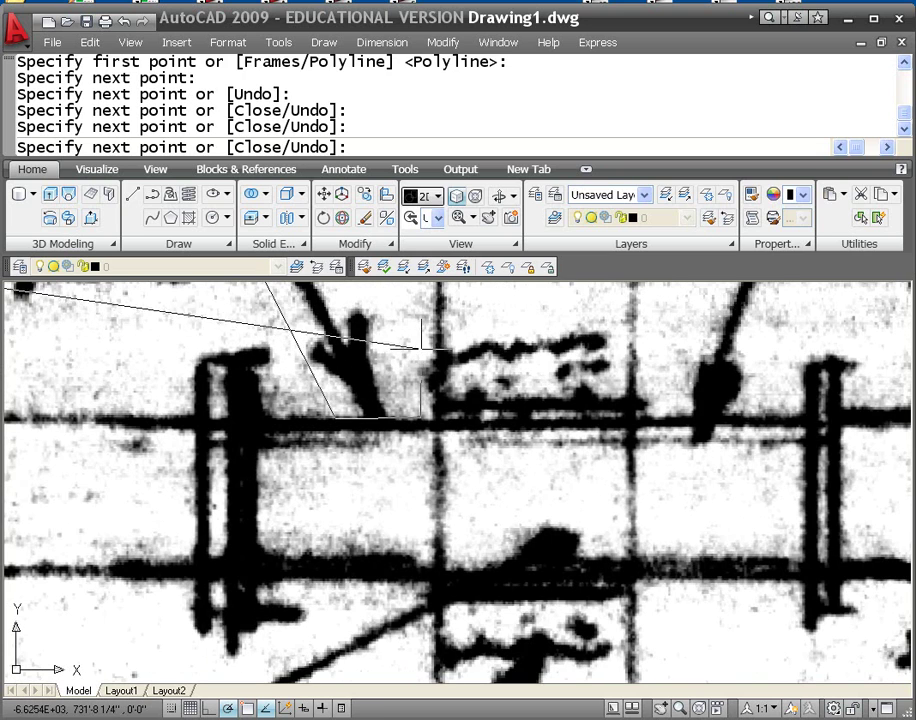
pyautogui.click(629, 326)
# - Extend the wipeout outline around the C.I. FITTINGS label
pyautogui.scroll(-3, 637, 326)
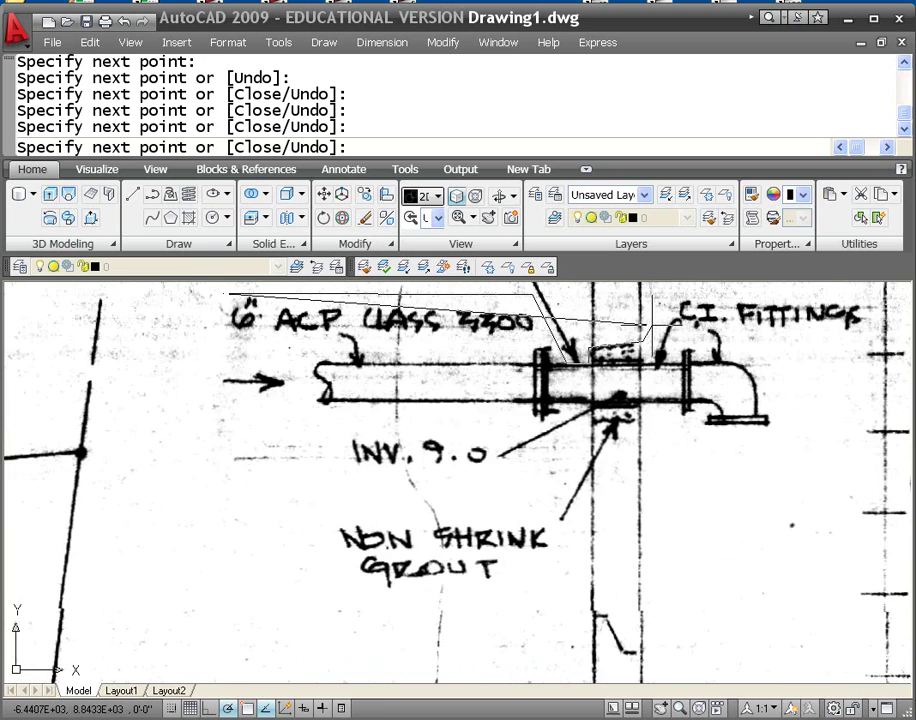
pyautogui.scroll(-1, 662, 316)
pyautogui.click(511, 328)
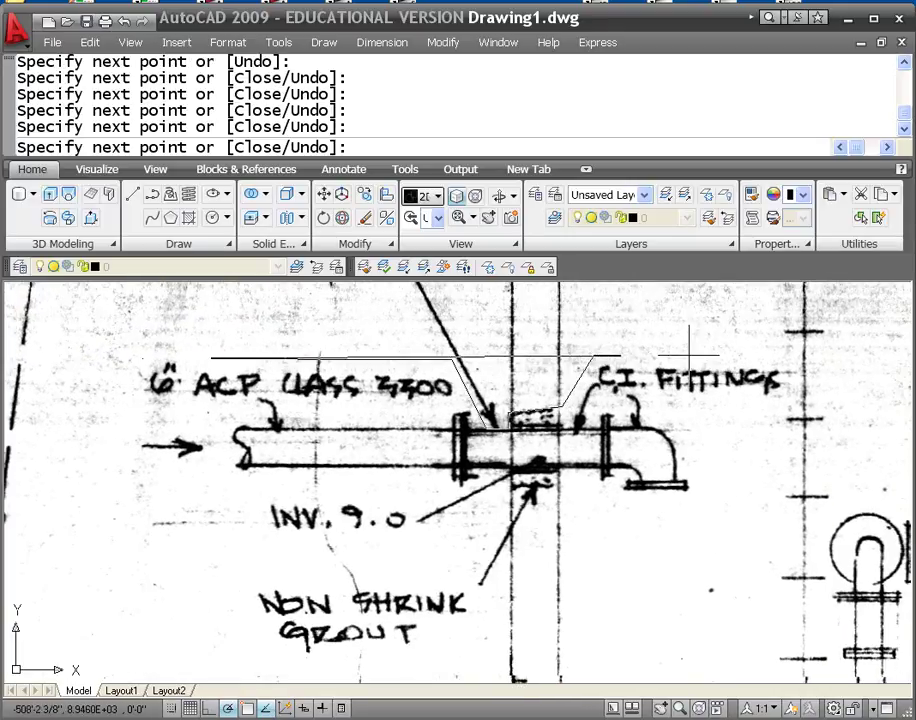
pyautogui.scroll(4, 708, 357)
pyautogui.moveTo(707, 357); pyautogui.dragTo(522, 342, button='middle')
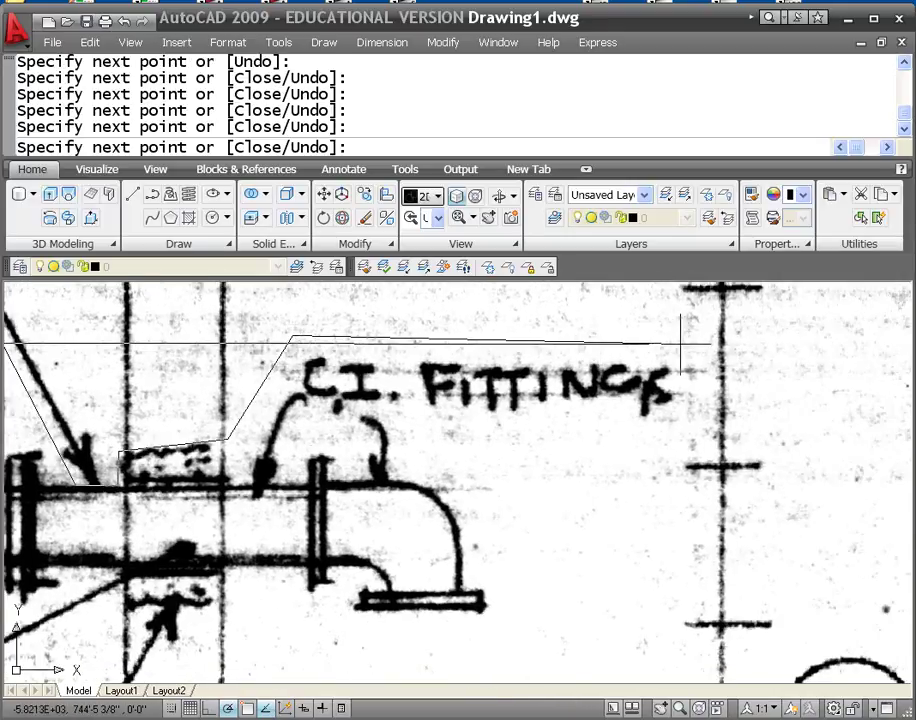
pyautogui.click(683, 345)
pyautogui.click(689, 424)
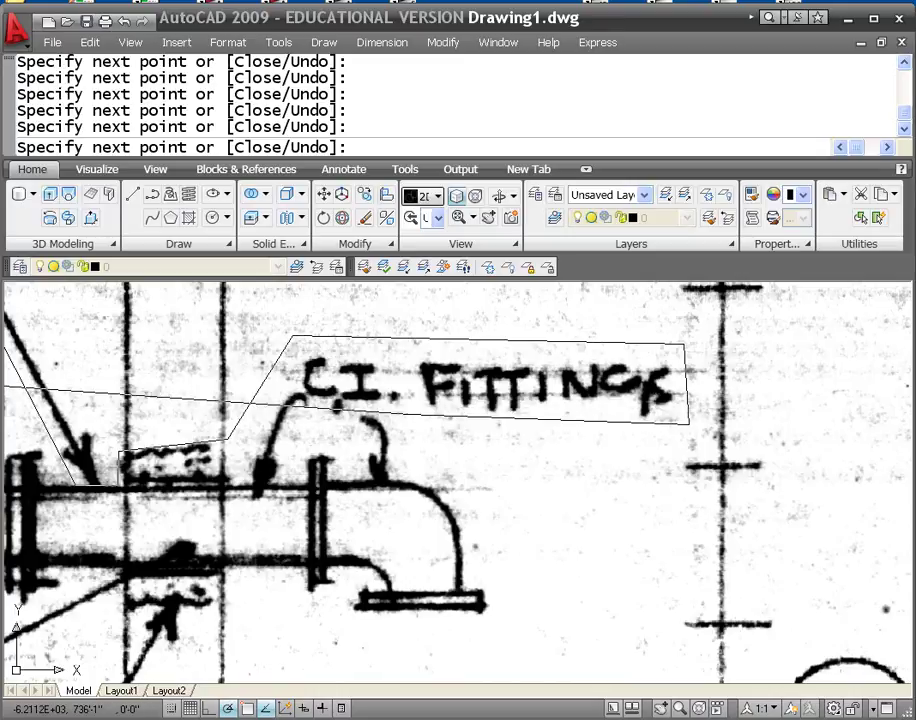
# - Trace the wipeout down past the pipe elbow's foot and back underneath the pipe
pyautogui.click(394, 410)
pyautogui.click(490, 488)
pyautogui.click(523, 646)
pyautogui.scroll(4, 498, 645)
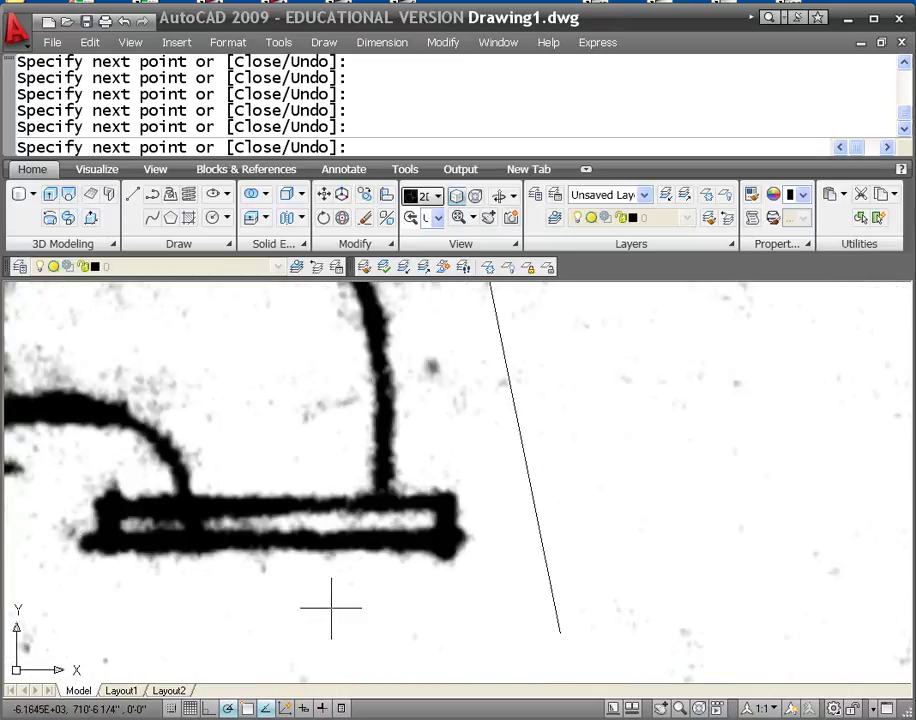
pyautogui.scroll(-2, 330, 607)
pyautogui.moveTo(330, 607); pyautogui.dragTo(515, 588, button='middle')
pyautogui.click(366, 606)
pyautogui.click(376, 530)
pyautogui.click(287, 529)
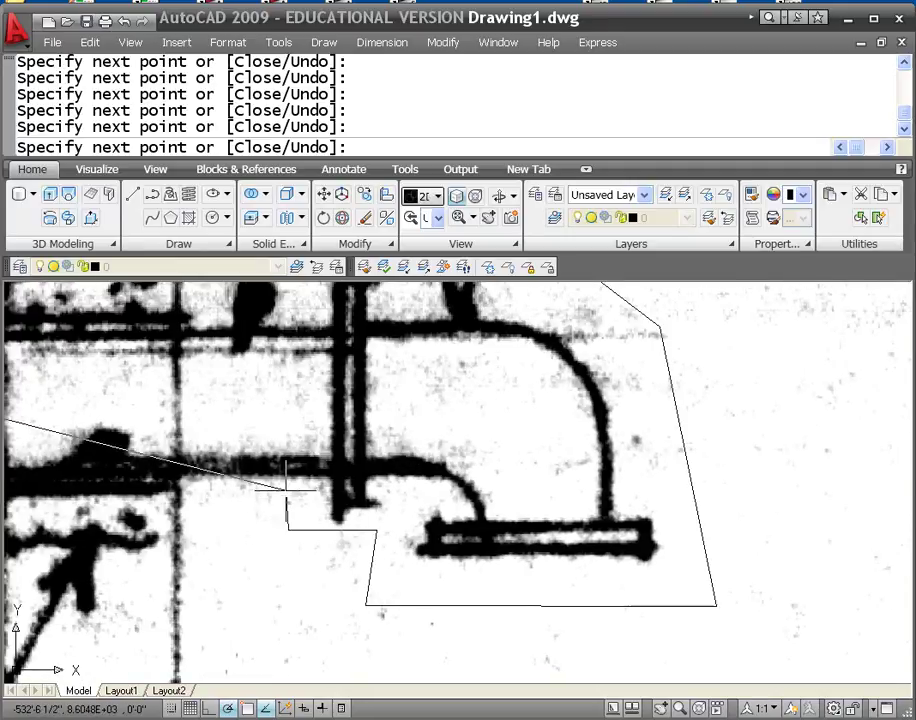
# - Add the final wipeout corners near the left arrow and close the polygon with C
pyautogui.scroll(-4, 270, 505)
pyautogui.scroll(4, 400, 515)
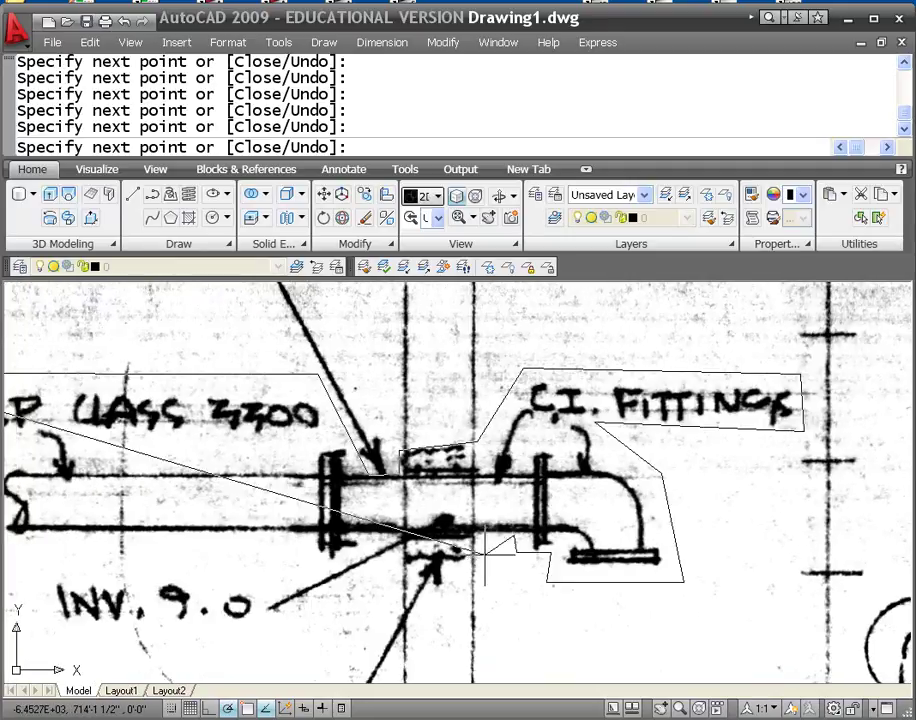
pyautogui.moveTo(345, 512)
pyautogui.mouseDown(button='middle')
pyautogui.moveTo(612, 508)
pyautogui.moveTo(622, 484)
pyautogui.mouseUp(button='middle')
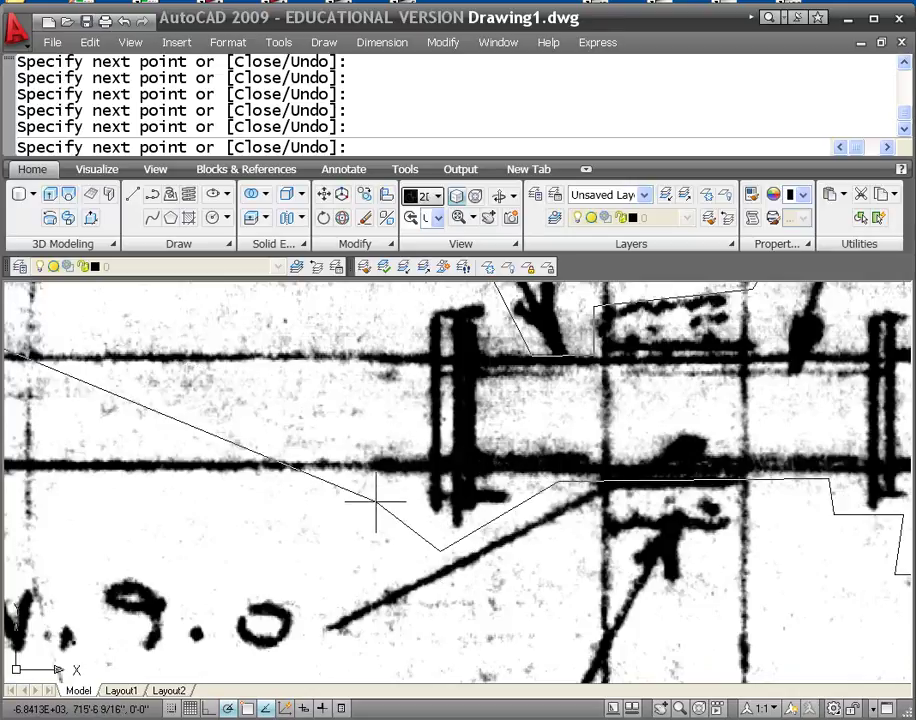
pyautogui.moveTo(293, 510); pyautogui.dragTo(764, 498, button='middle')
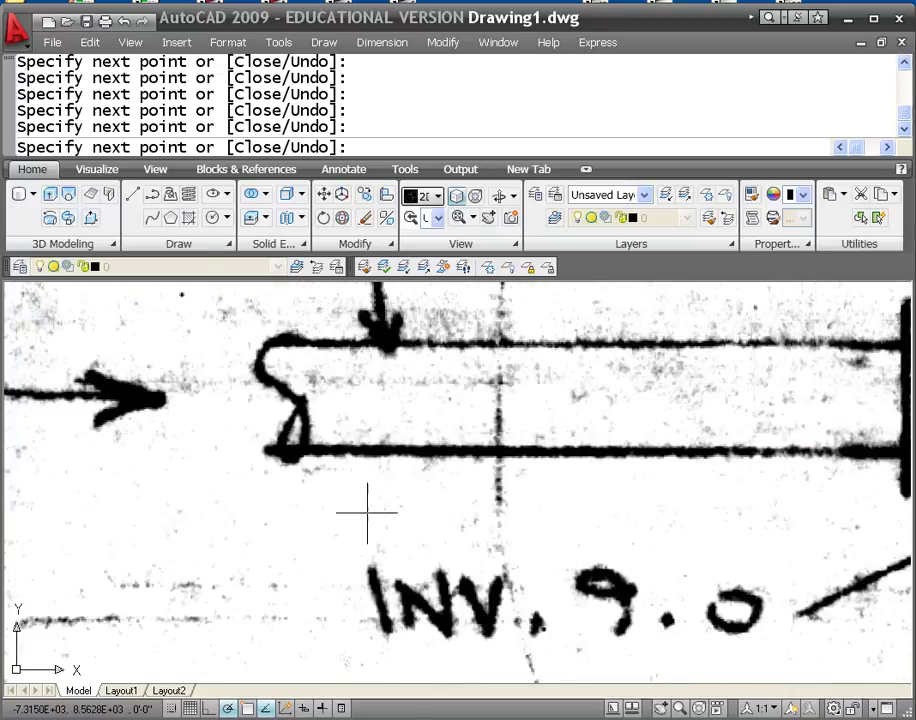
pyautogui.scroll(-4, 280, 499)
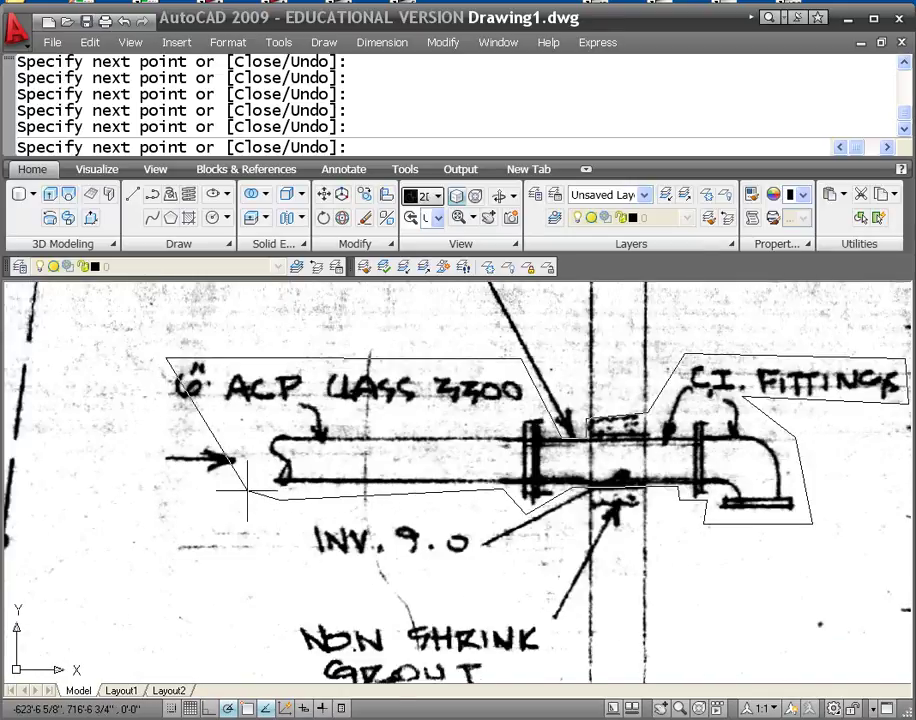
pyautogui.click(240, 423)
pyautogui.click(166, 423)
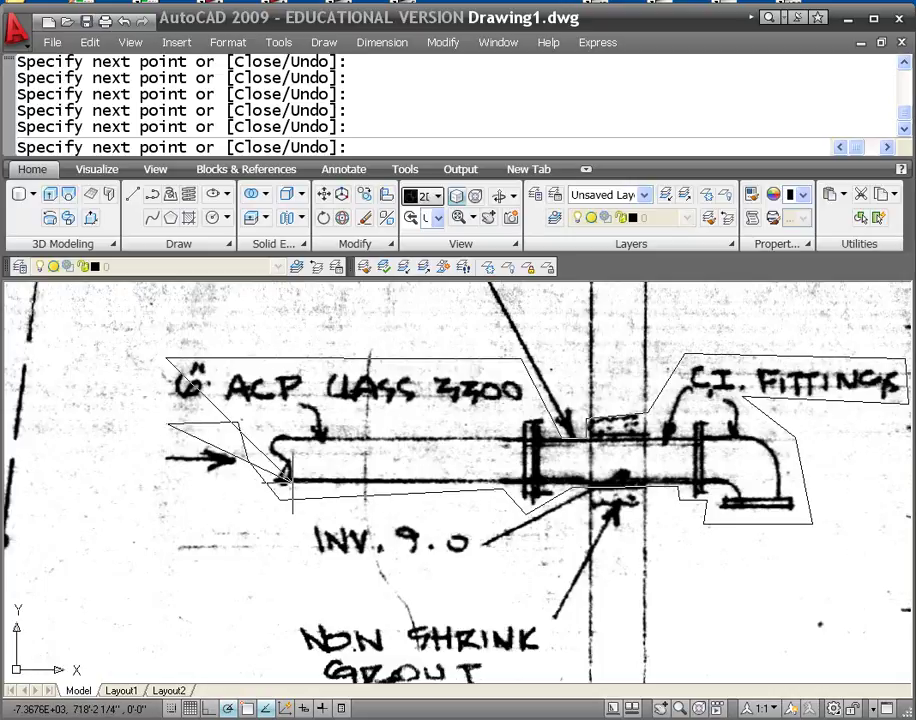
pyautogui.click(291, 485)
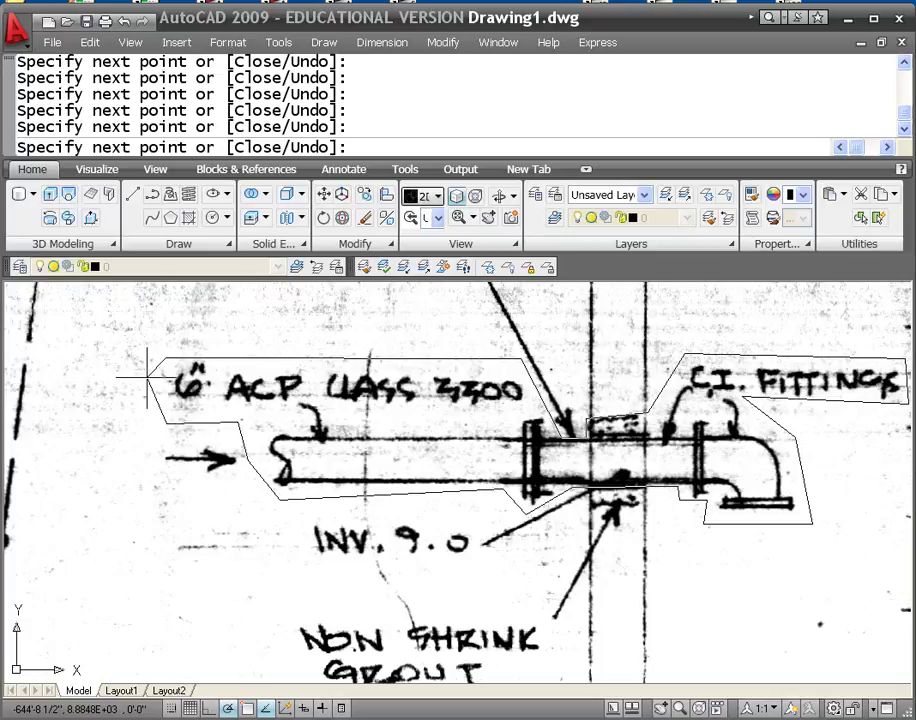
pyautogui.write('c')
pyautogui.press('Return')
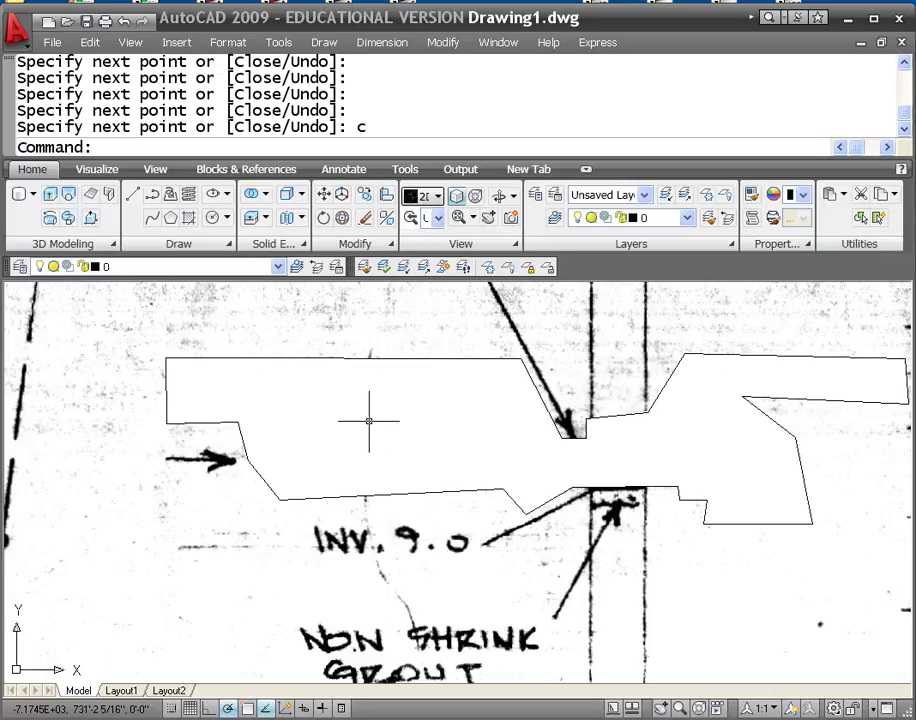
# - Send the wipeout behind the scan with DRAWORDER, then undo it and regenerate
pyautogui.write('dr')
pyautogui.press('Return')
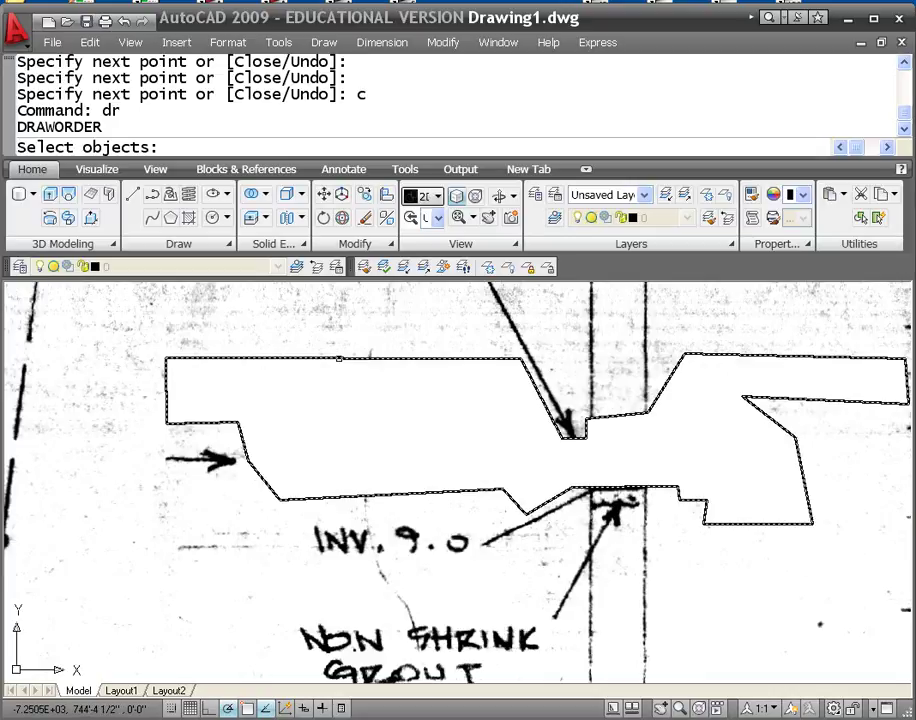
pyautogui.click(381, 420)
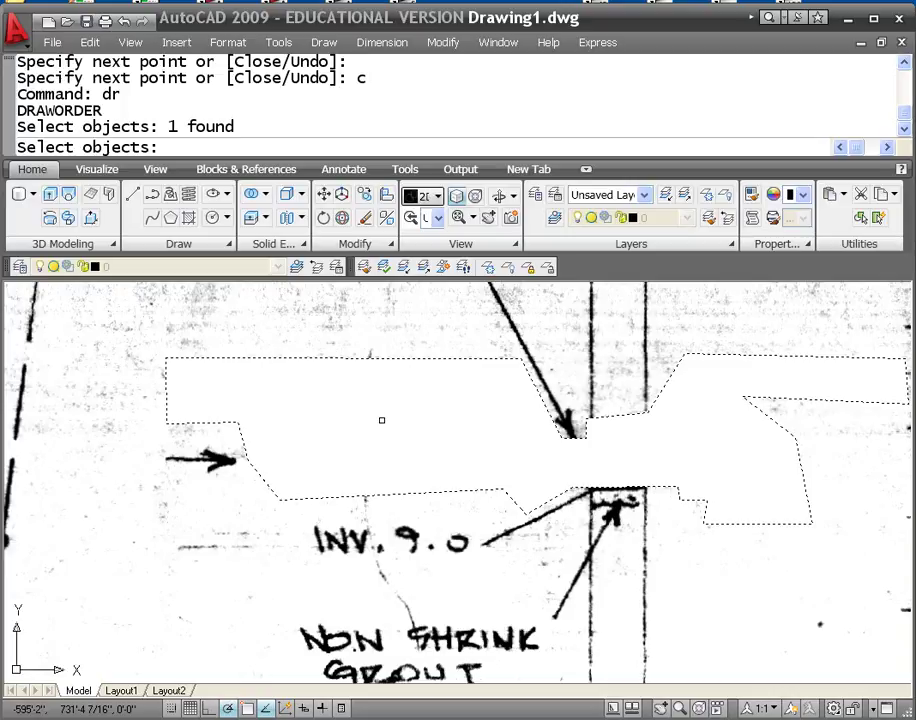
pyautogui.press('Return')
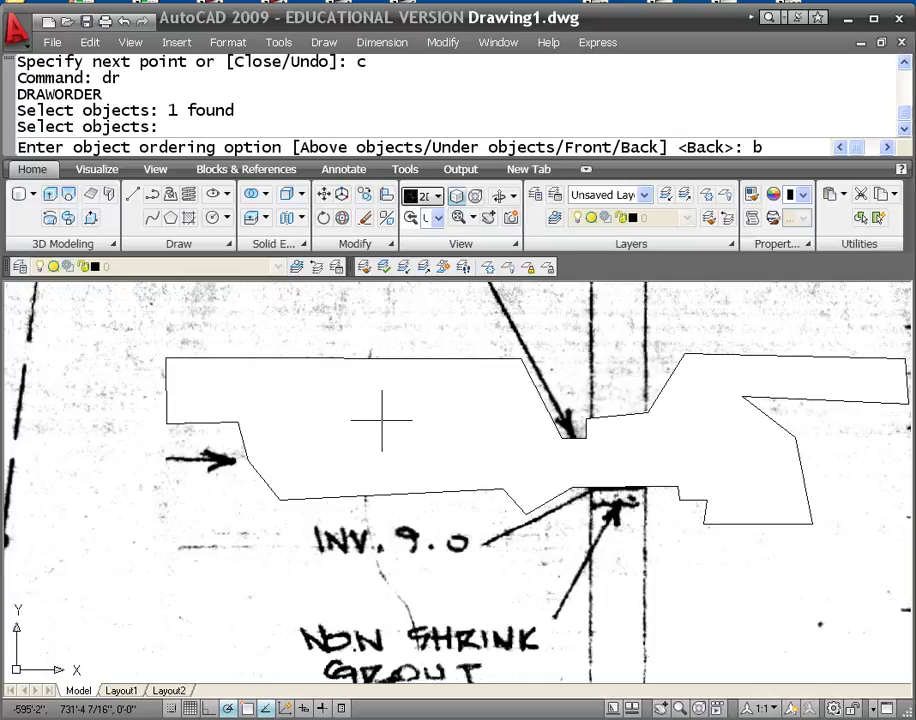
pyautogui.press('Return')
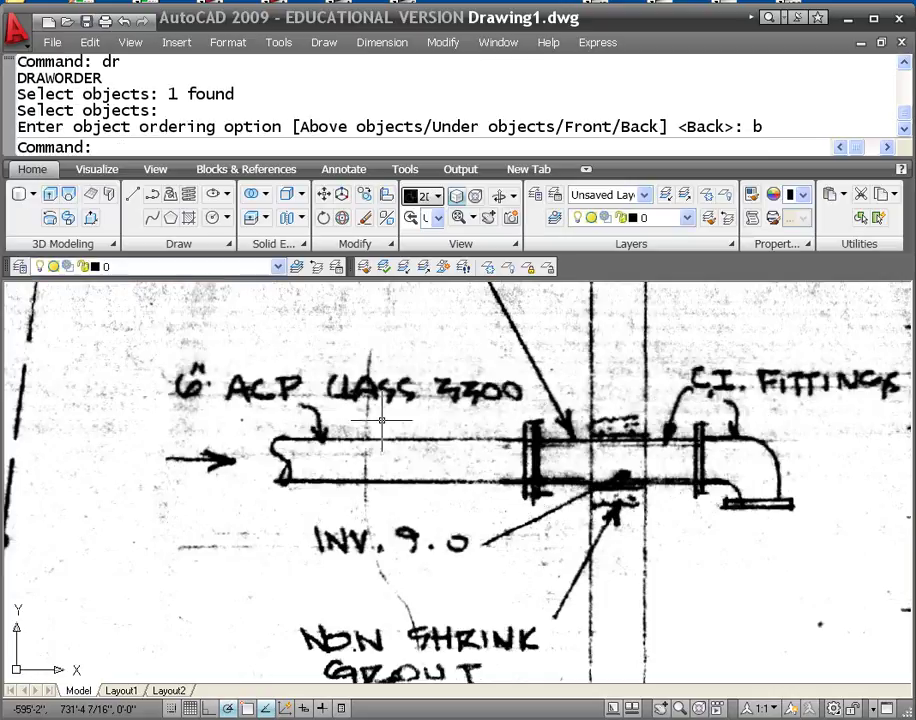
pyautogui.write('u')
pyautogui.press('Return')
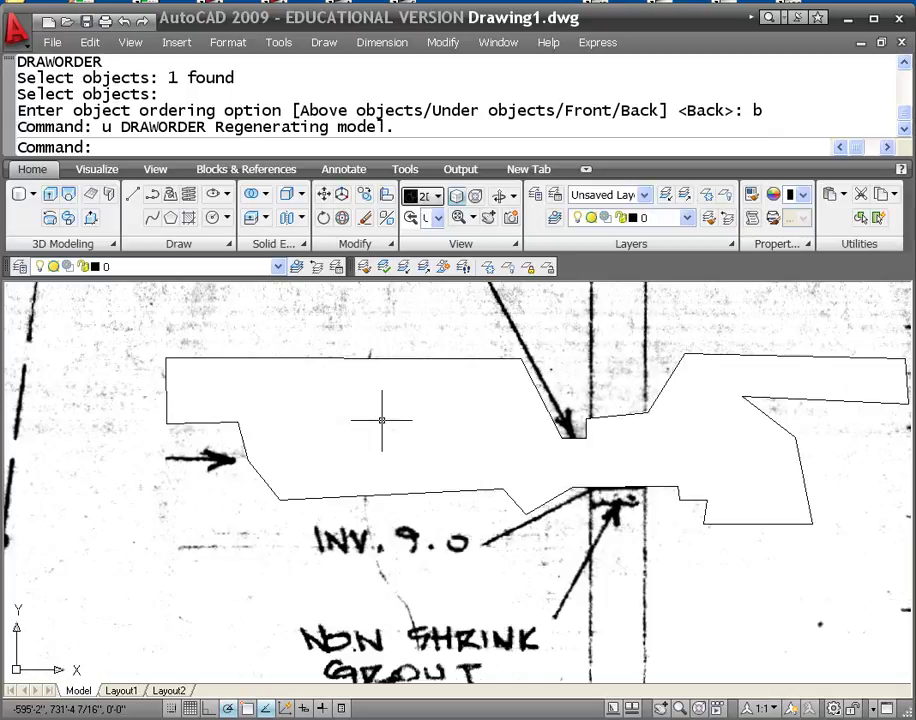
pyautogui.press('Return')
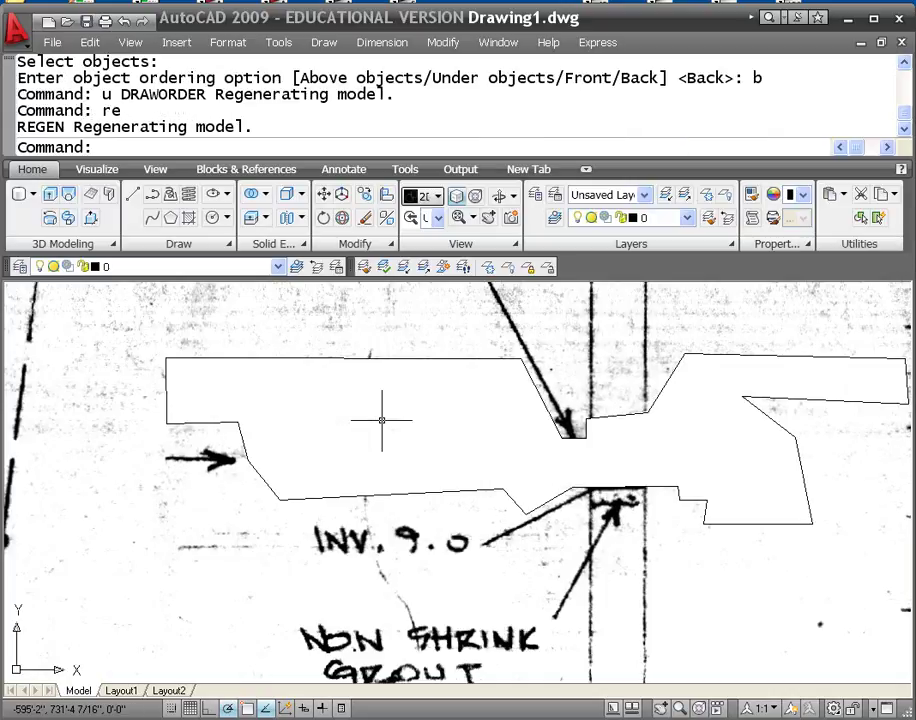
# - Bring the wipeout to the front of the scanned image with DRAWORDER
pyautogui.write('dr')
pyautogui.press('Return')
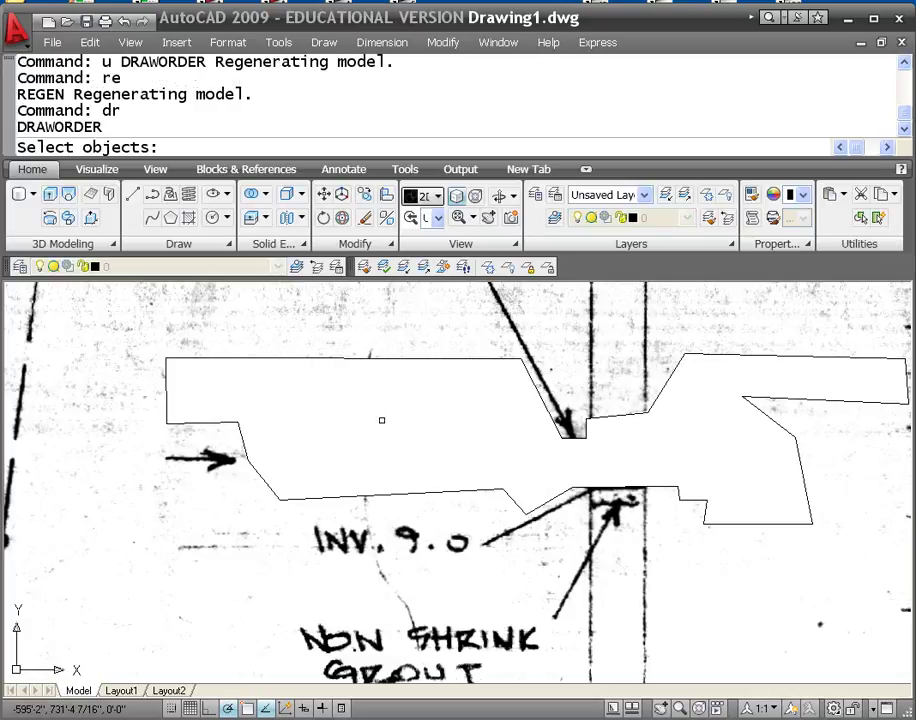
pyautogui.write('l')
pyautogui.press('Return')
pyautogui.press('Return')
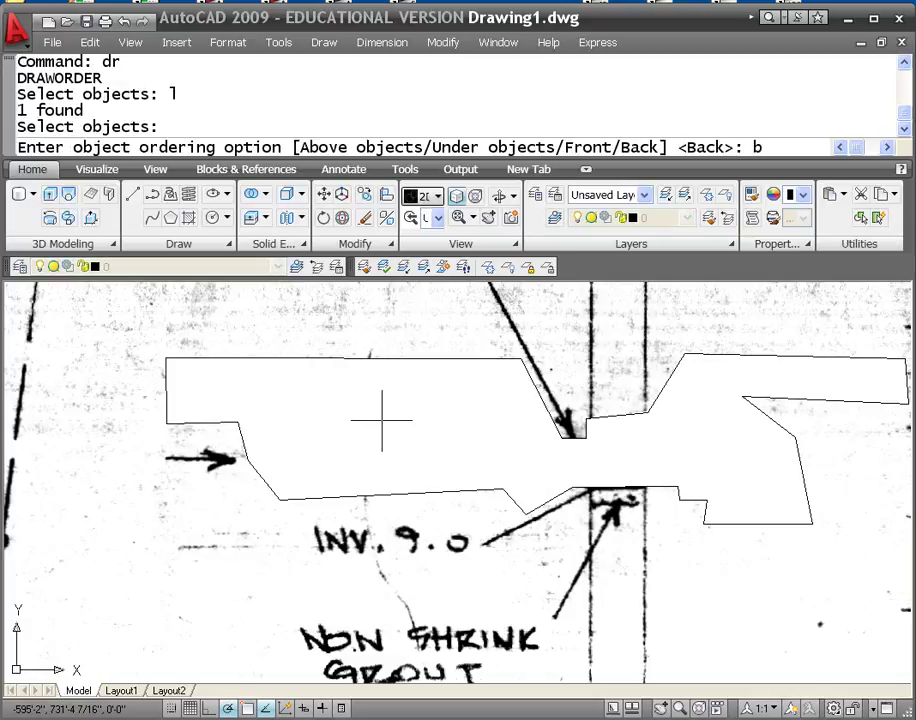
pyautogui.press('Return')
pyautogui.press('Return')
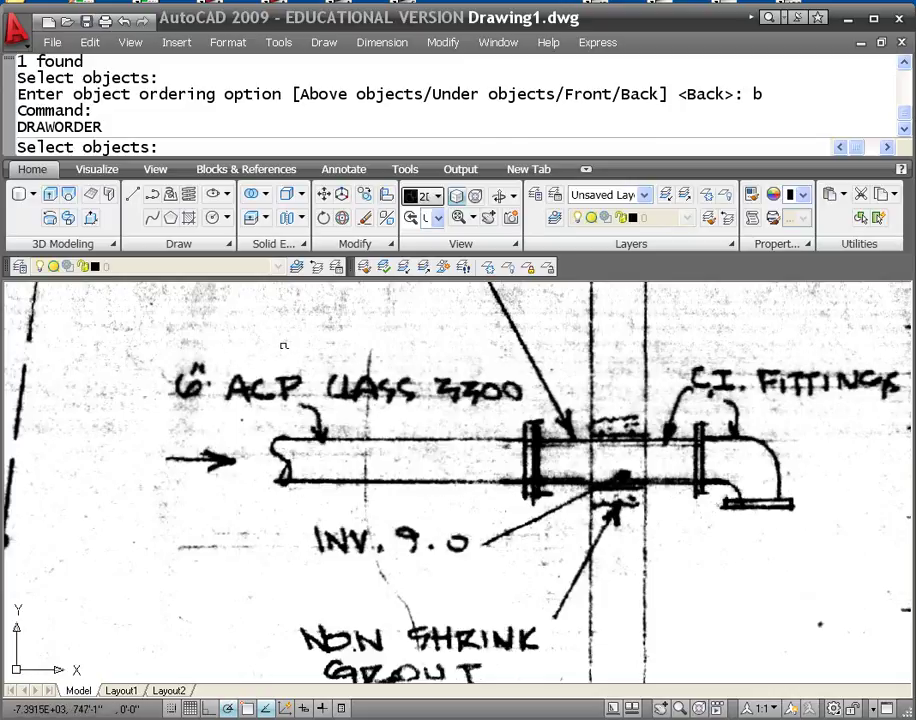
pyautogui.click(282, 359)
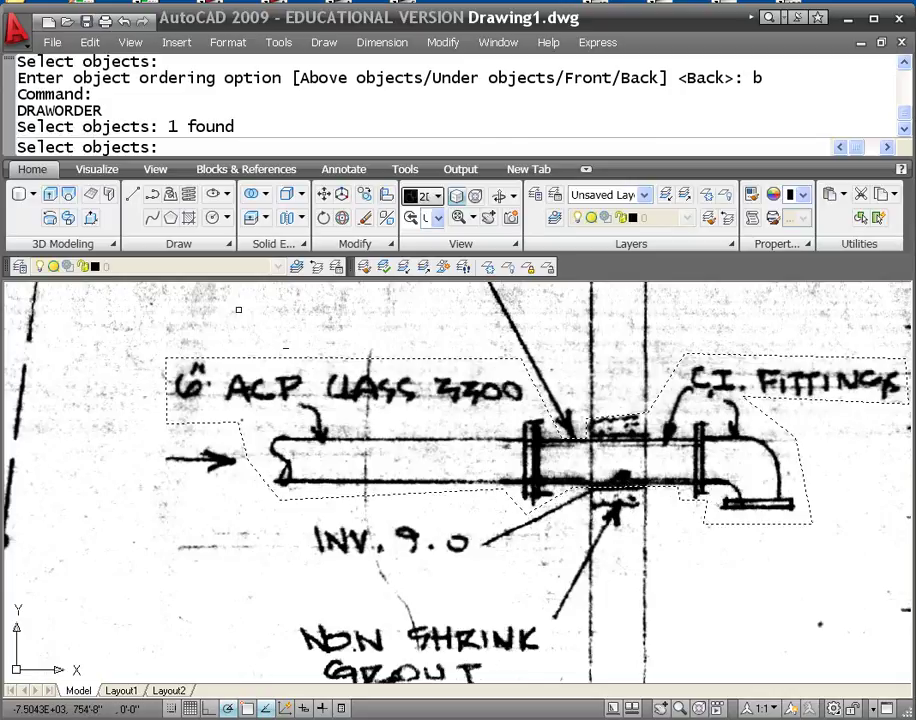
pyautogui.press('Return')
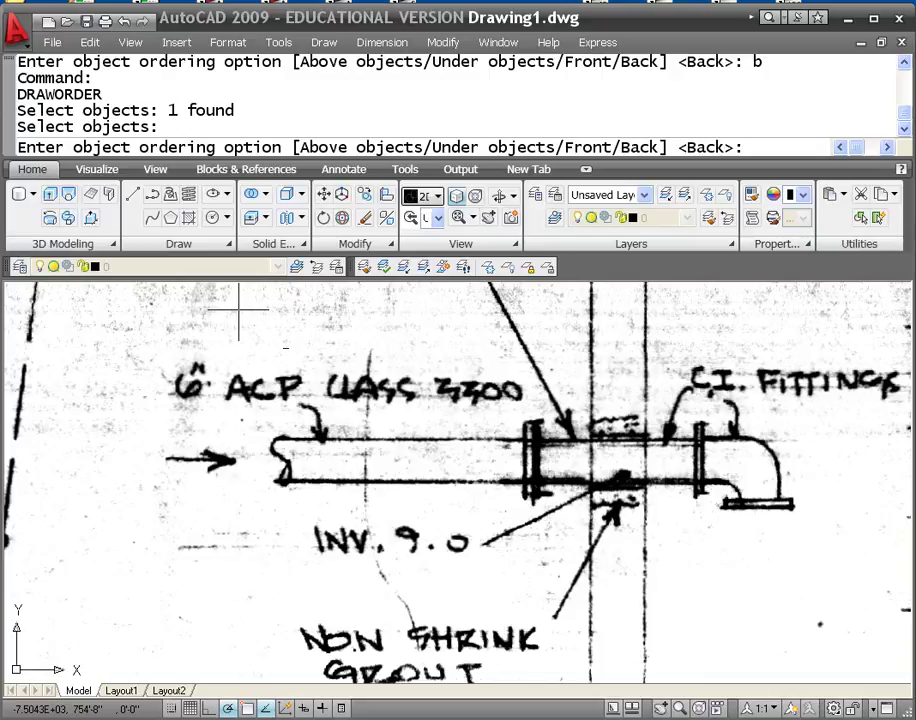
pyautogui.press('Return')
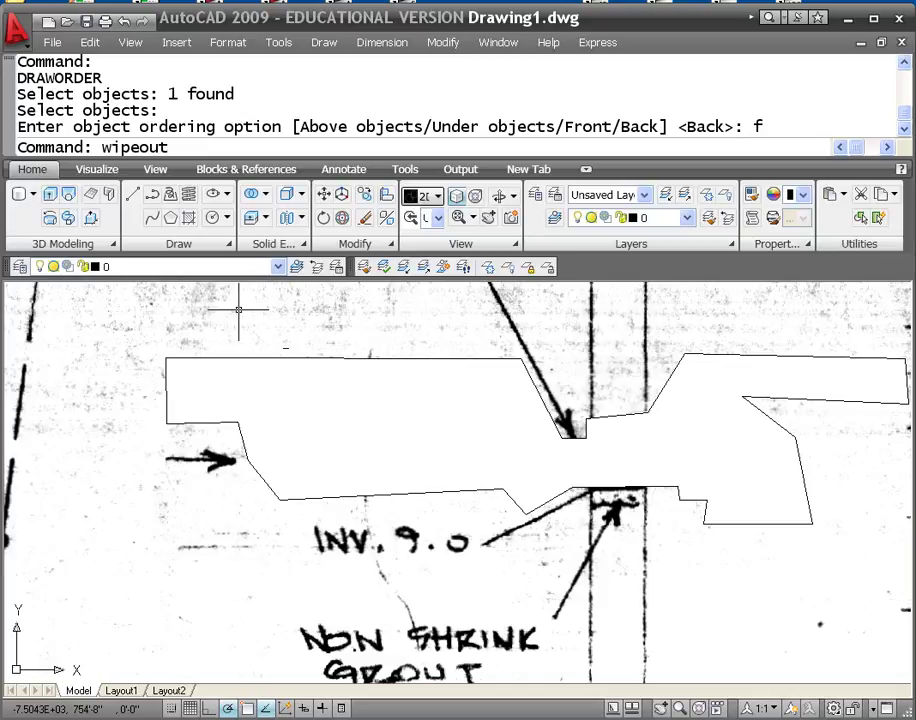
# - Turn wipeout frames off so no border shows
pyautogui.write('wipeout')
pyautogui.press('Return')
pyautogui.write('f')
pyautogui.press('Return')
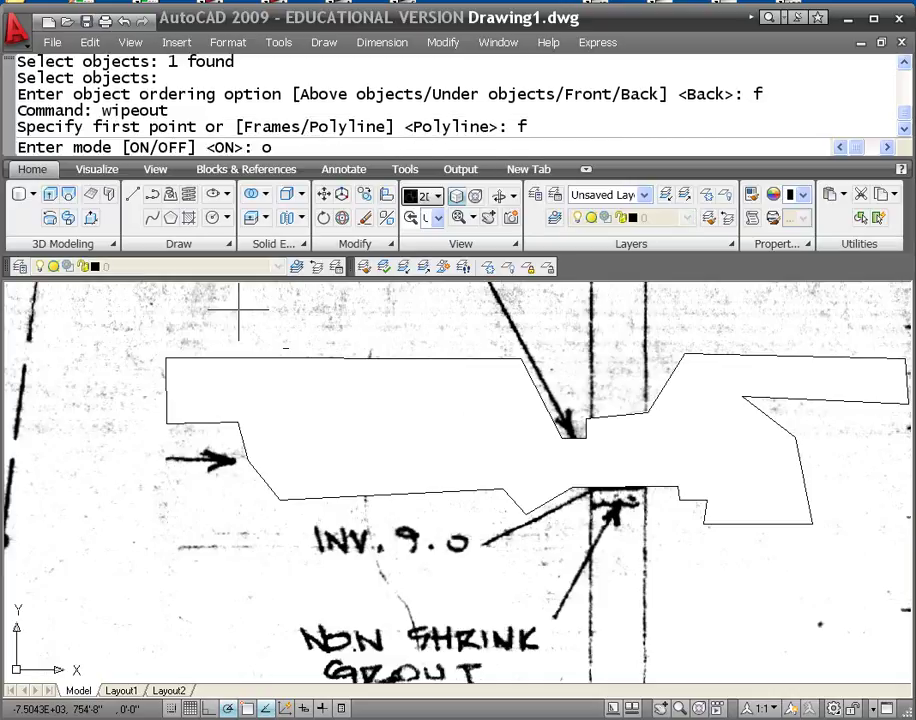
pyautogui.write('off')
pyautogui.press('Return')
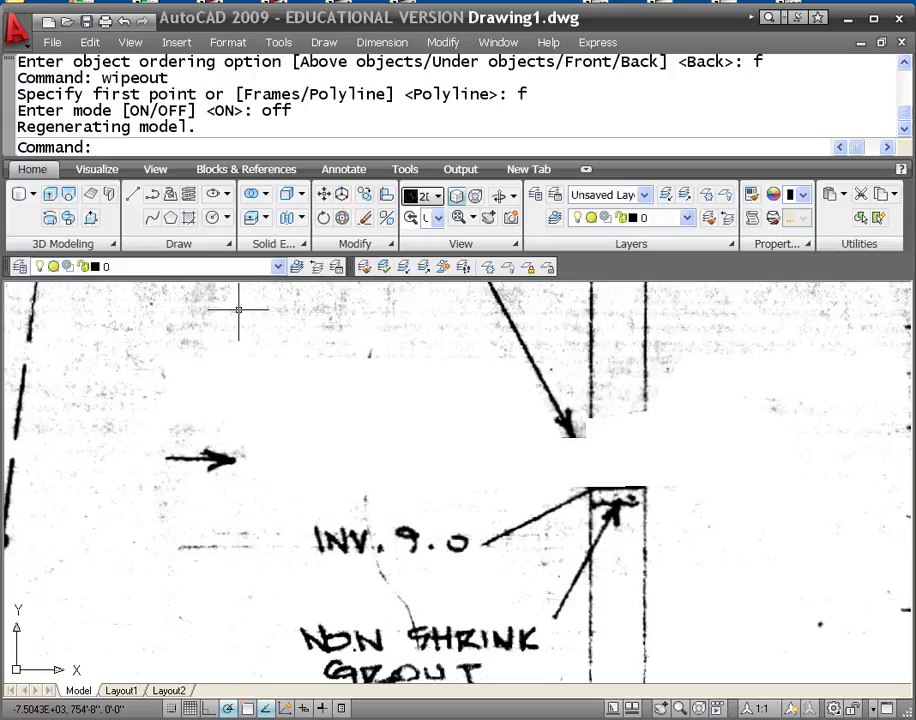
# - Draw a polyline along the pipe's top edge and up, across and down the flange
pyautogui.write('pl')
pyautogui.press('Return')
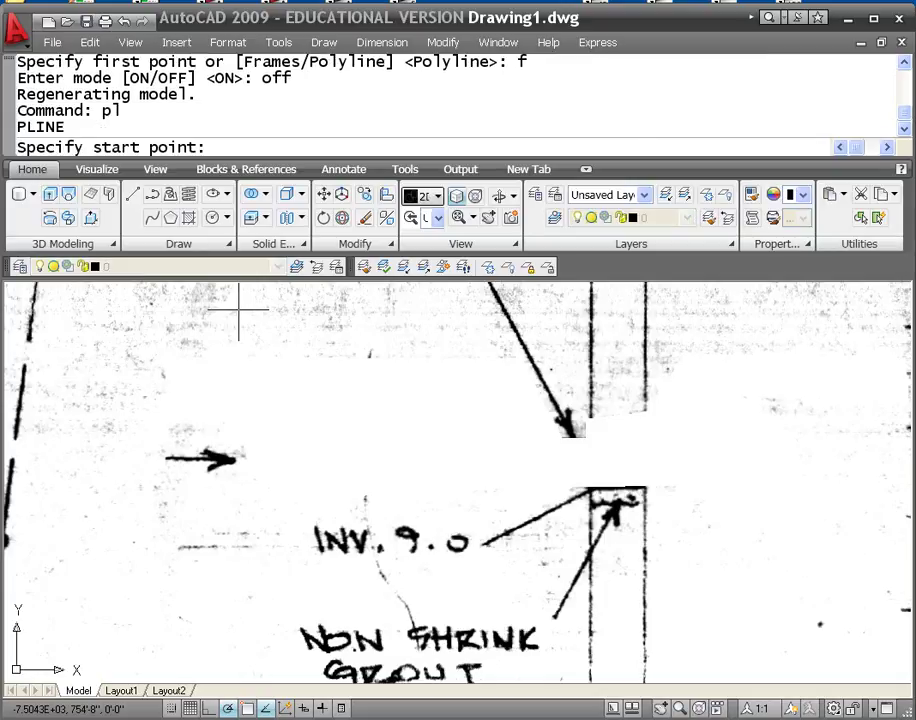
pyautogui.click(278, 442)
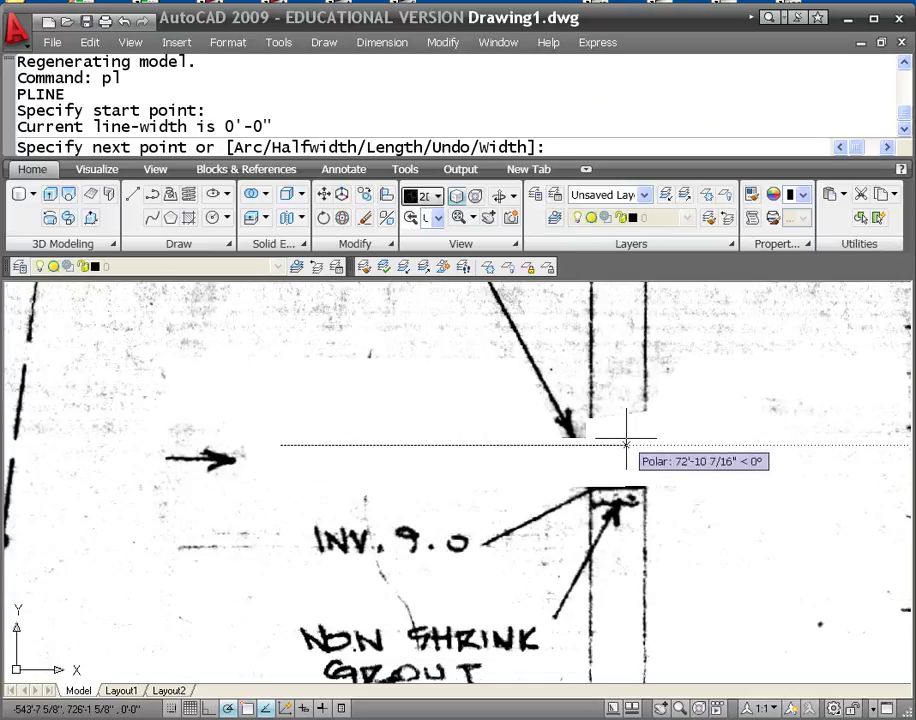
pyautogui.click(655, 442)
pyautogui.click(654, 393)
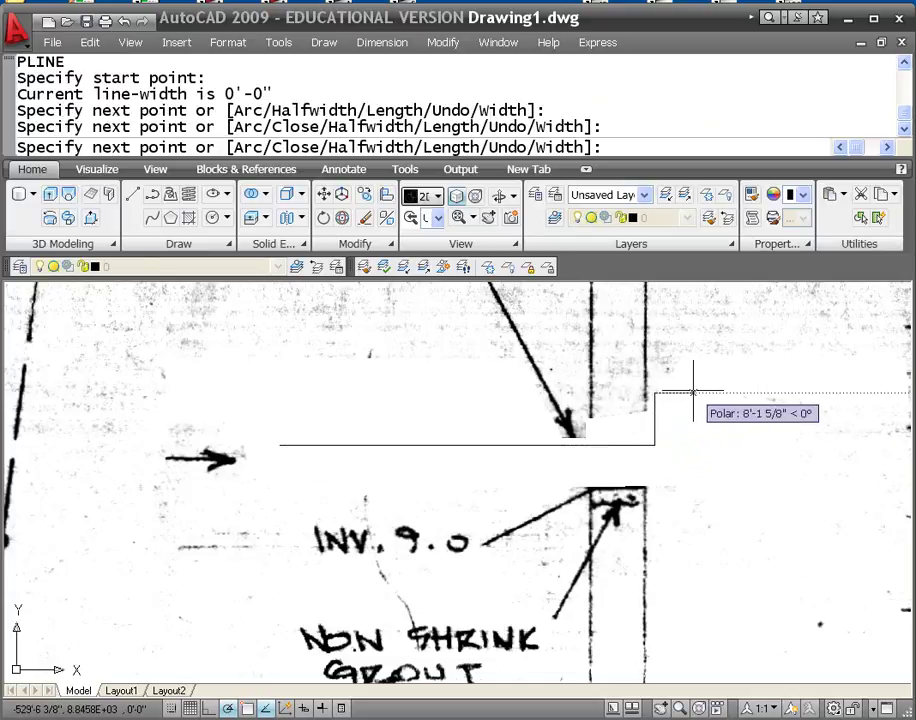
pyautogui.click(693, 393)
pyautogui.click(691, 520)
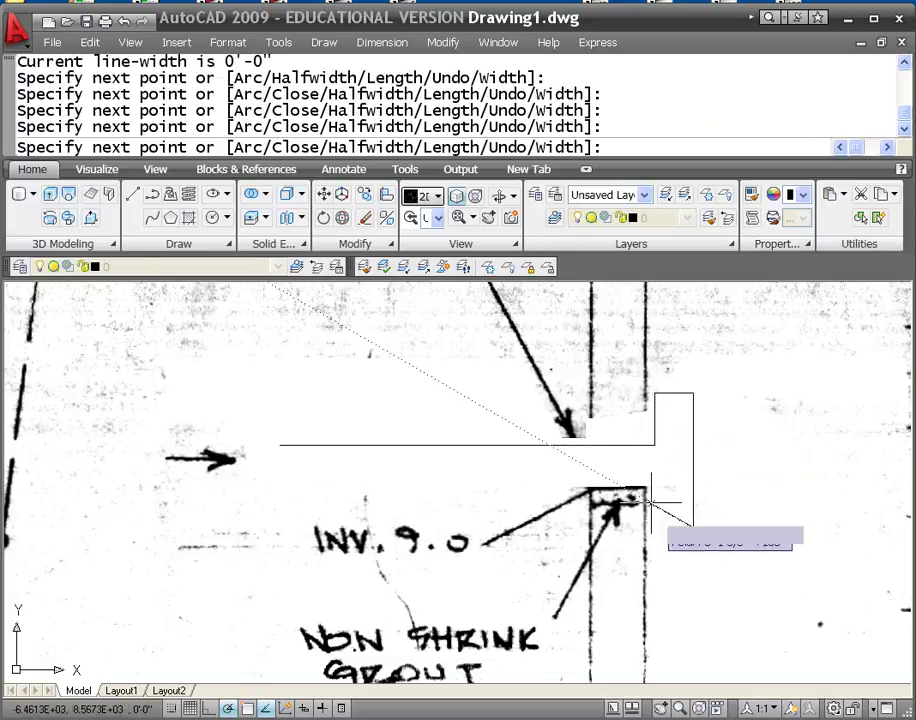
# - With Endpoint snap on, finish the flange bottom and pipe bottom, closing at the start point
pyautogui.press('F3')
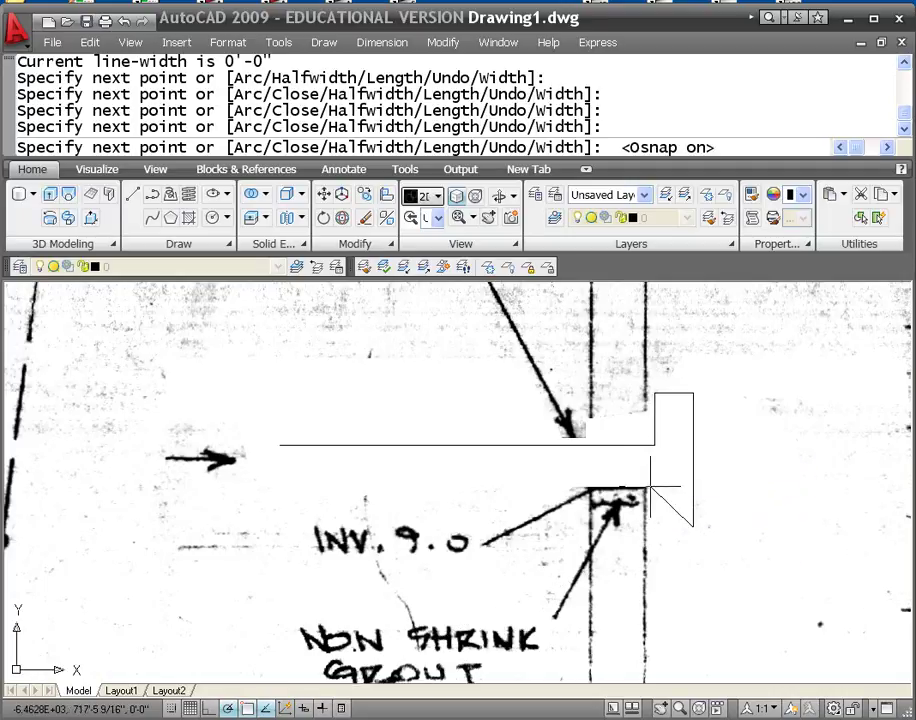
pyautogui.rightClick(250, 710)
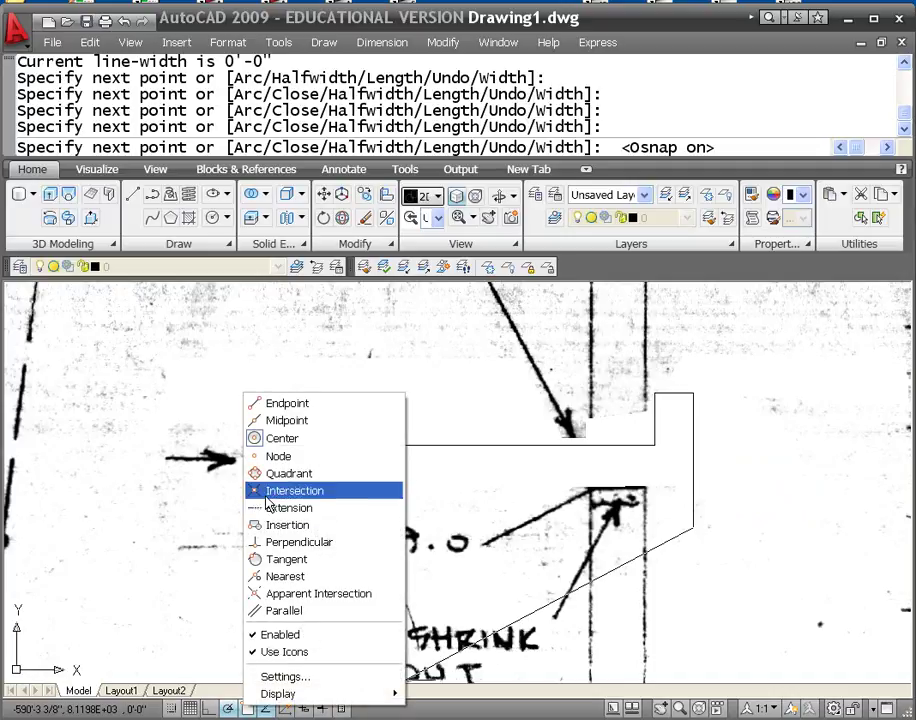
pyautogui.click(258, 401)
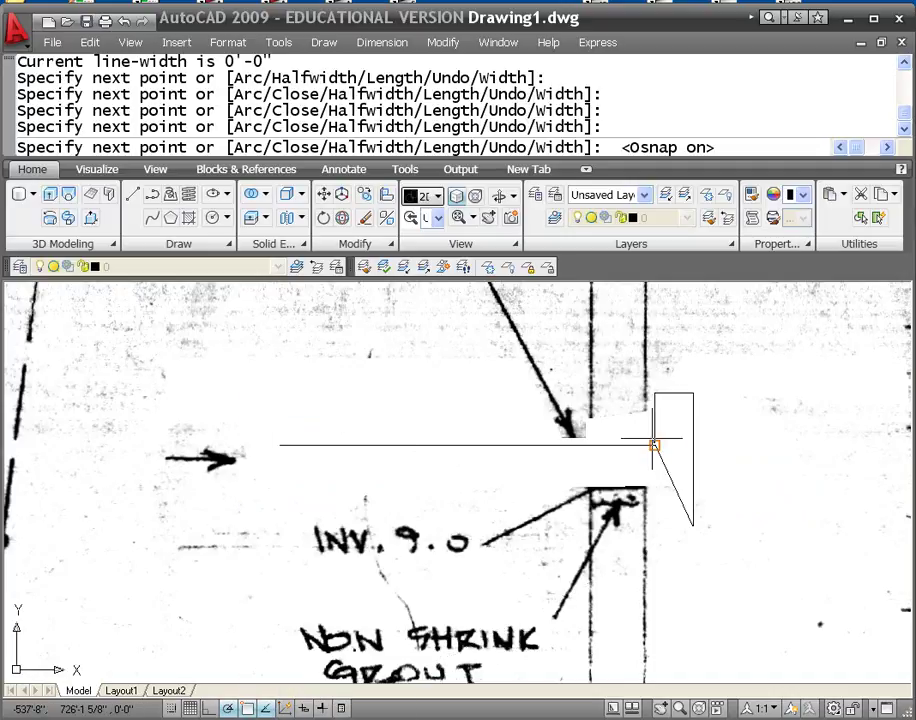
pyautogui.click(654, 524)
pyautogui.click(654, 485)
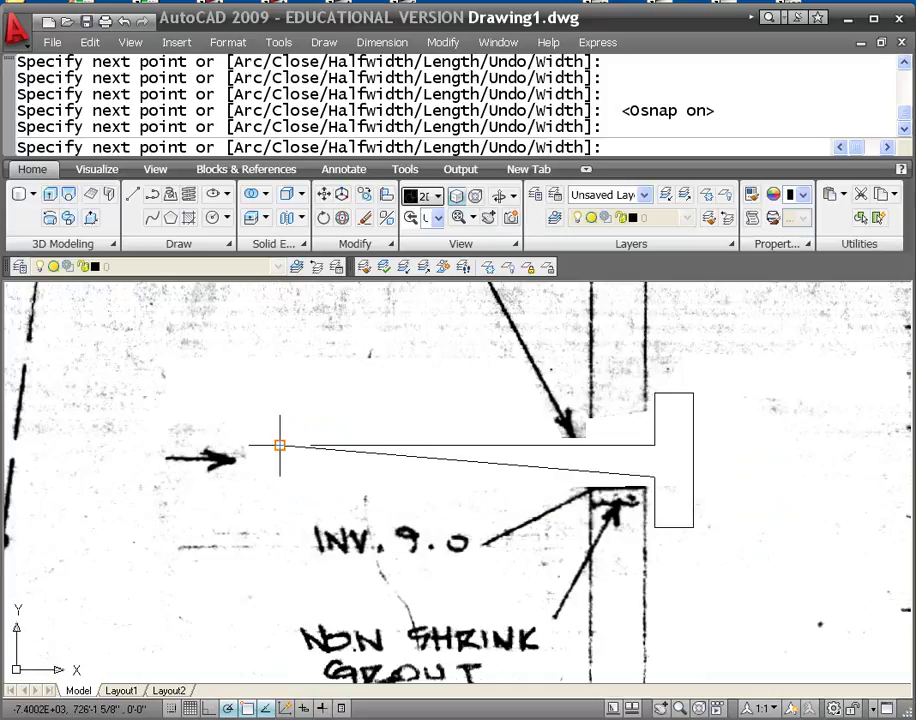
pyautogui.click(280, 476)
pyautogui.click(280, 445)
pyautogui.press('Escape')
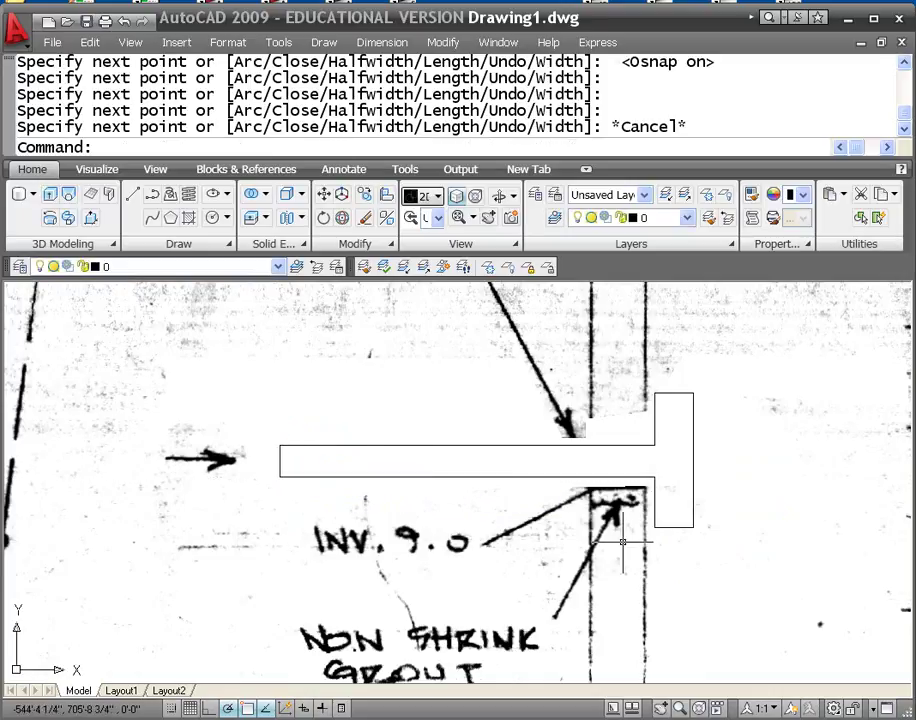
# - Start a linear dimension across the pipe end, then cancel it
pyautogui.write('dli')
pyautogui.press('Return')
pyautogui.click(282, 446)
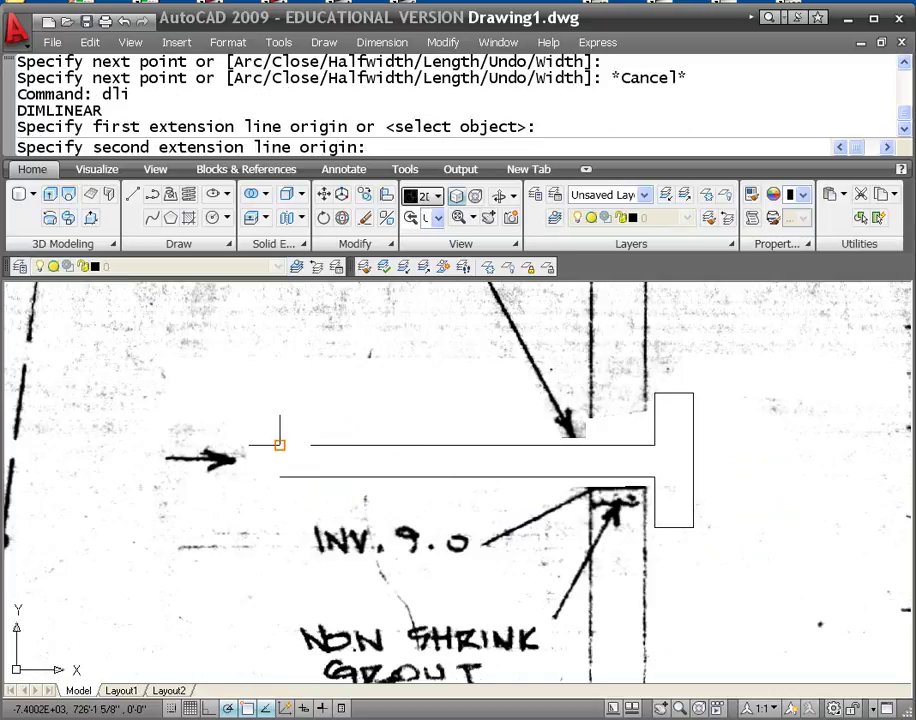
pyautogui.click(280, 476)
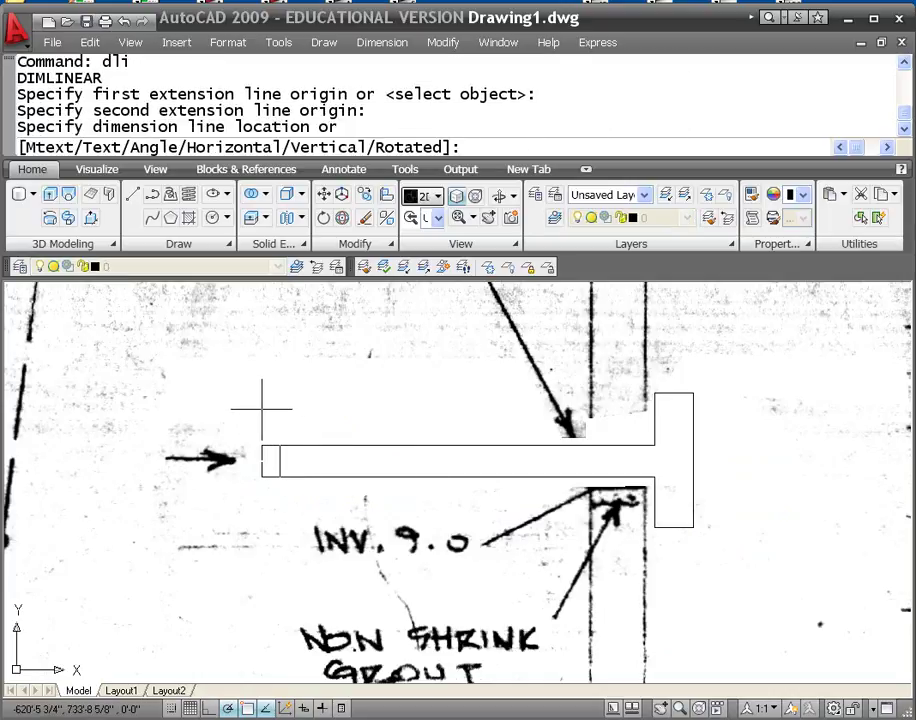
pyautogui.press('Escape')
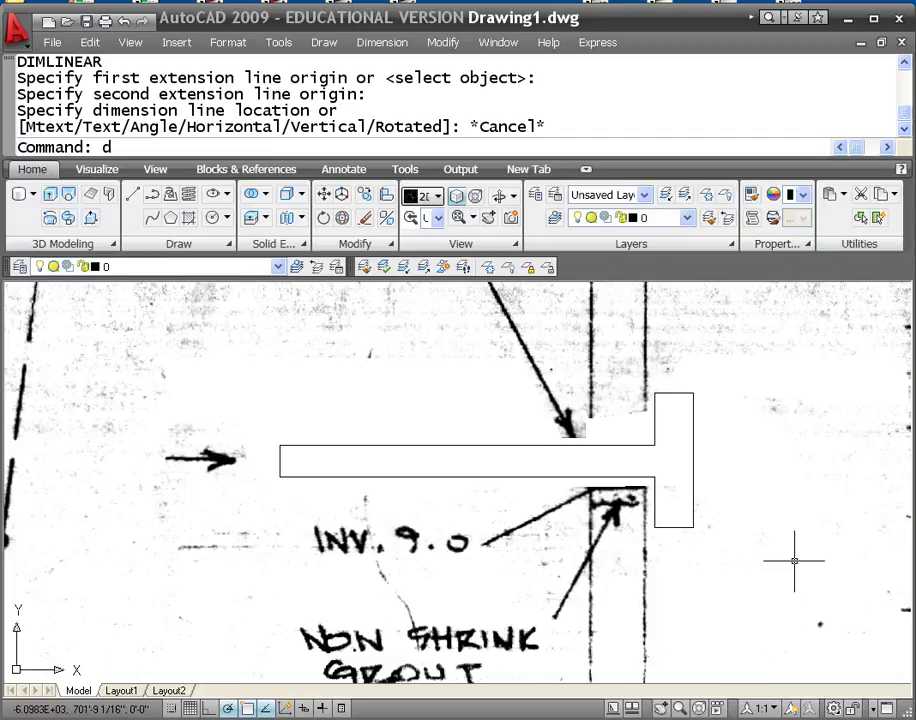
# - Make Annotative the current dimension style
pyautogui.write('d')
pyautogui.press('Return')
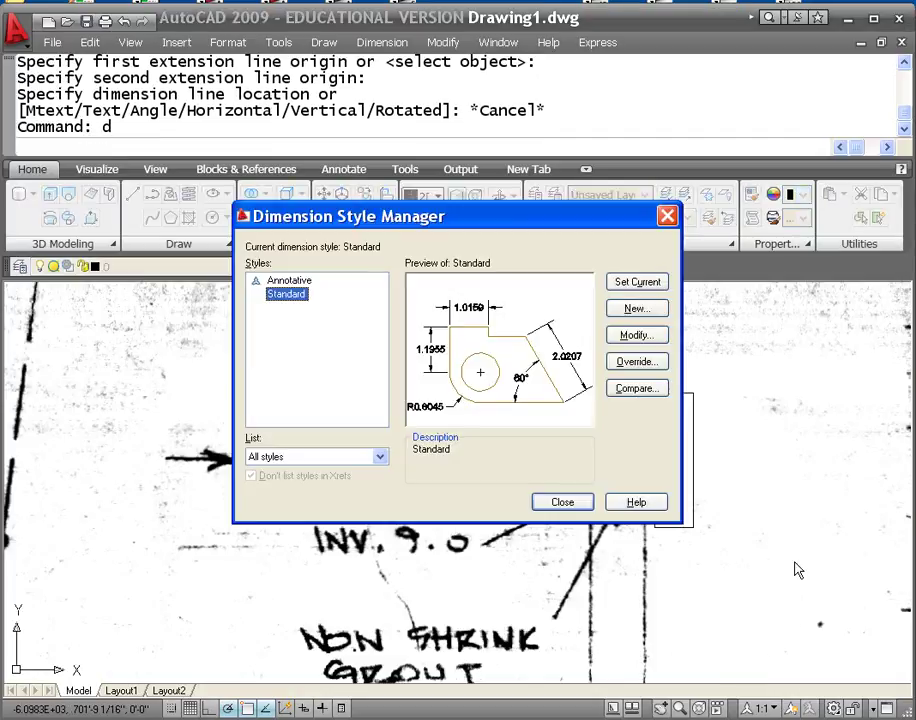
pyautogui.click(289, 280)
pyautogui.click(637, 282)
pyautogui.click(588, 500)
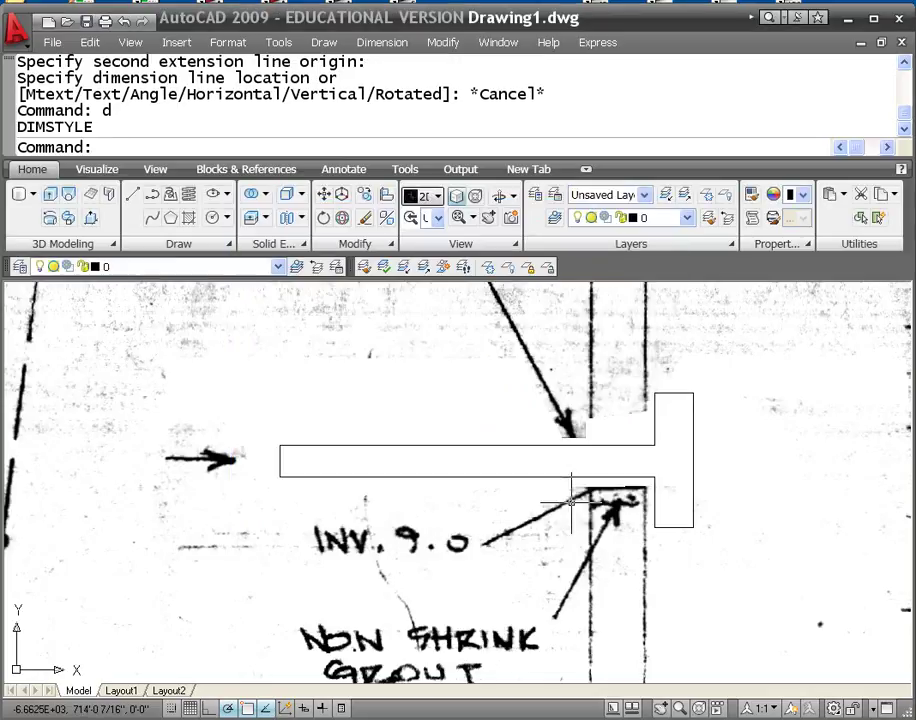
# - Set the annotation scale to 1/8" = 1'-0" from the status bar
pyautogui.scroll(-5, 726, 583)
pyautogui.scroll(2, 736, 601)
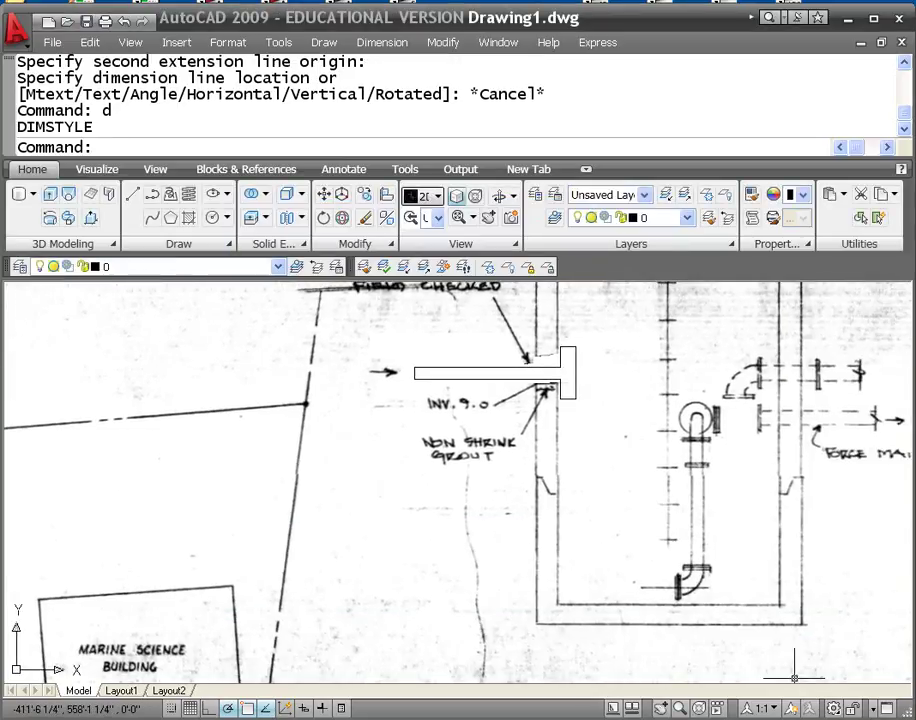
pyautogui.scroll(-6, 720, 595)
pyautogui.scroll(7, 700, 600)
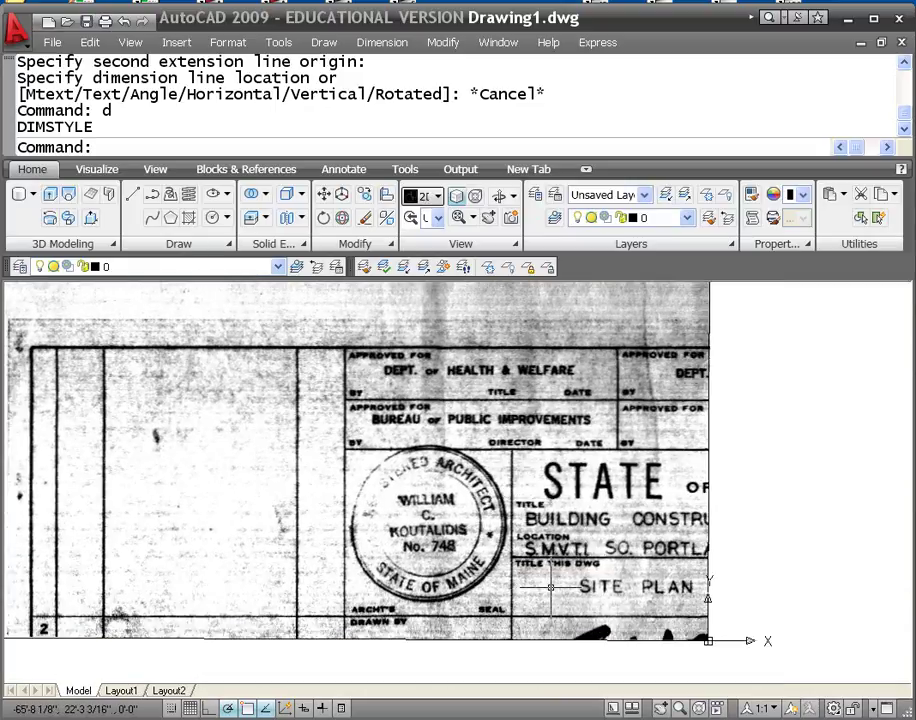
pyautogui.scroll(-5, 550, 587)
pyautogui.scroll(5, 538, 522)
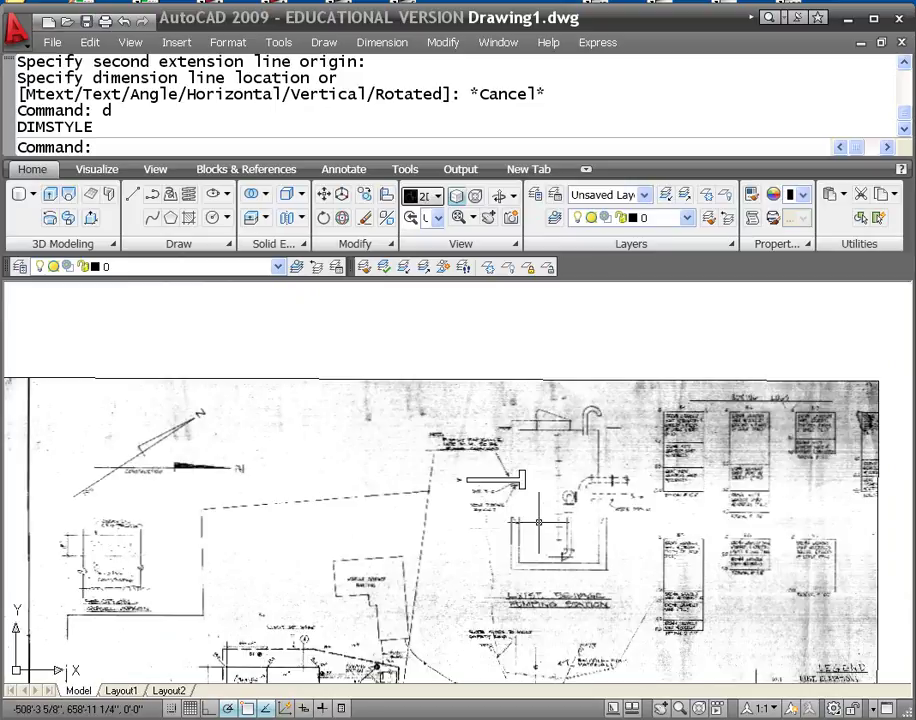
pyautogui.moveTo(368, 409); pyautogui.dragTo(331, 310, button='middle')
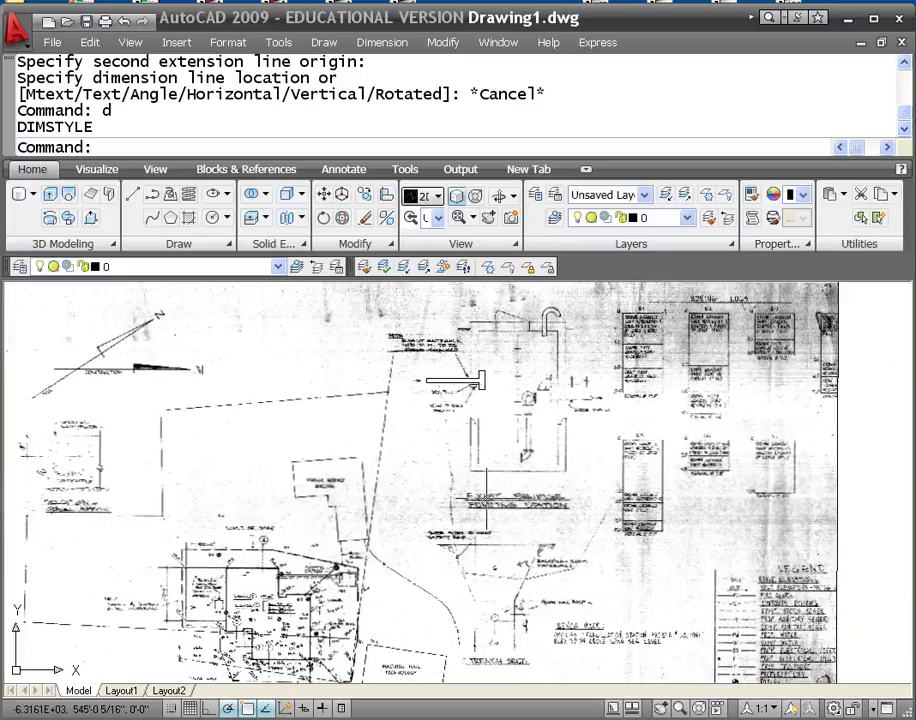
pyautogui.click(770, 709)
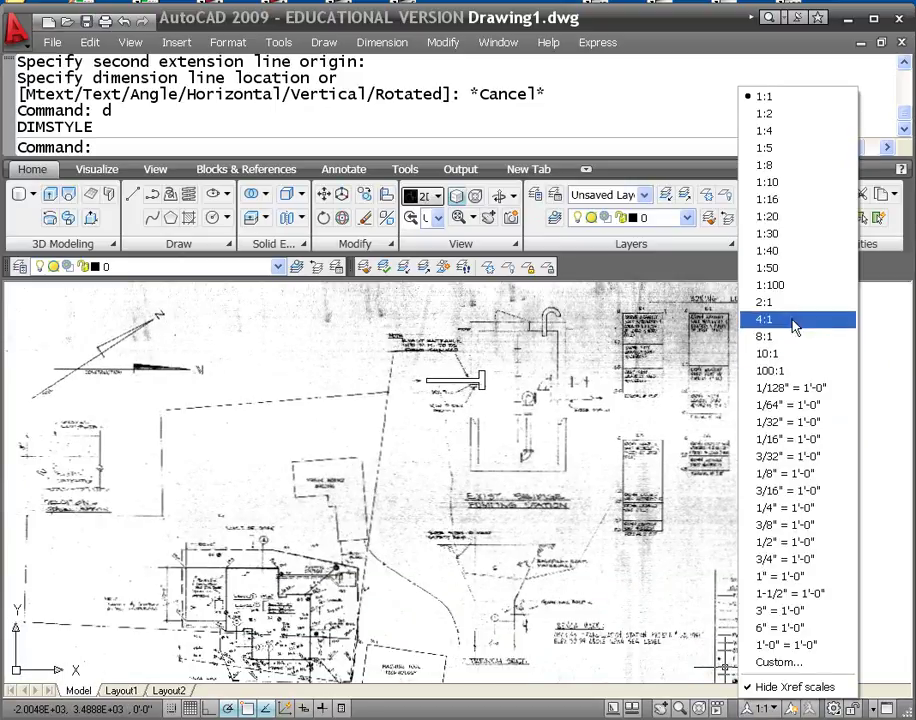
pyautogui.click(785, 473)
pyautogui.moveTo(223, 288); pyautogui.dragTo(446, 604, button='middle')
pyautogui.scroll(4, 446, 604)
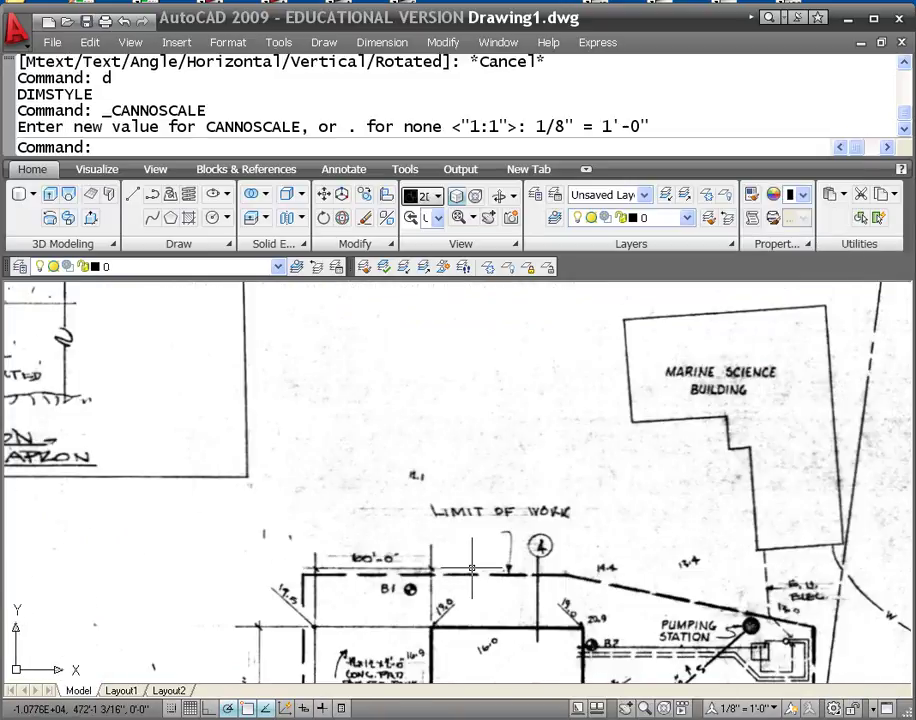
pyautogui.scroll(-6, 566, 596)
pyautogui.scroll(8, 623, 452)
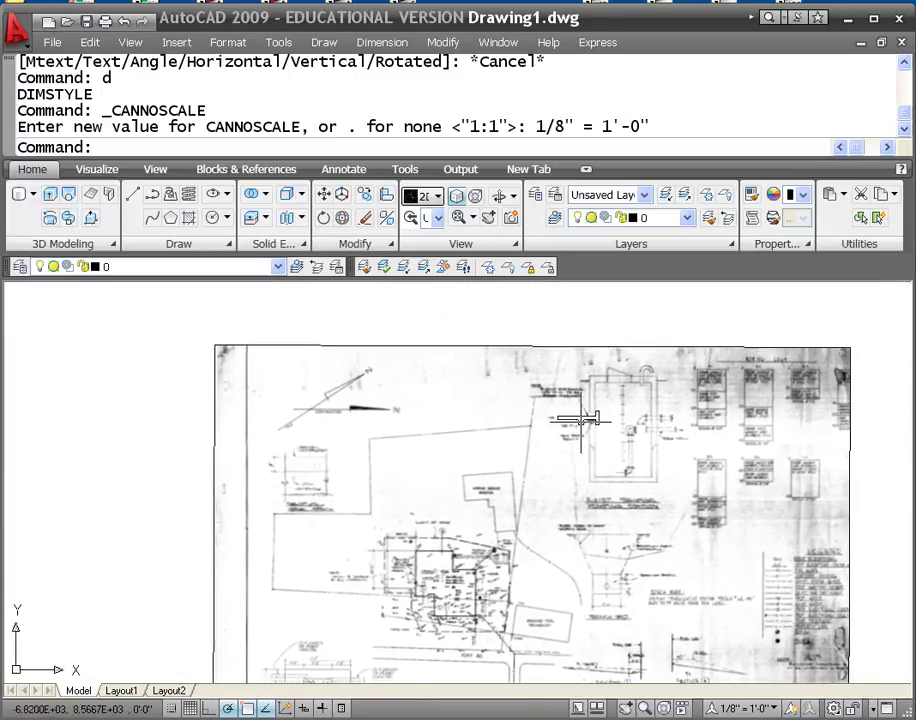
pyautogui.scroll(2, 520, 444)
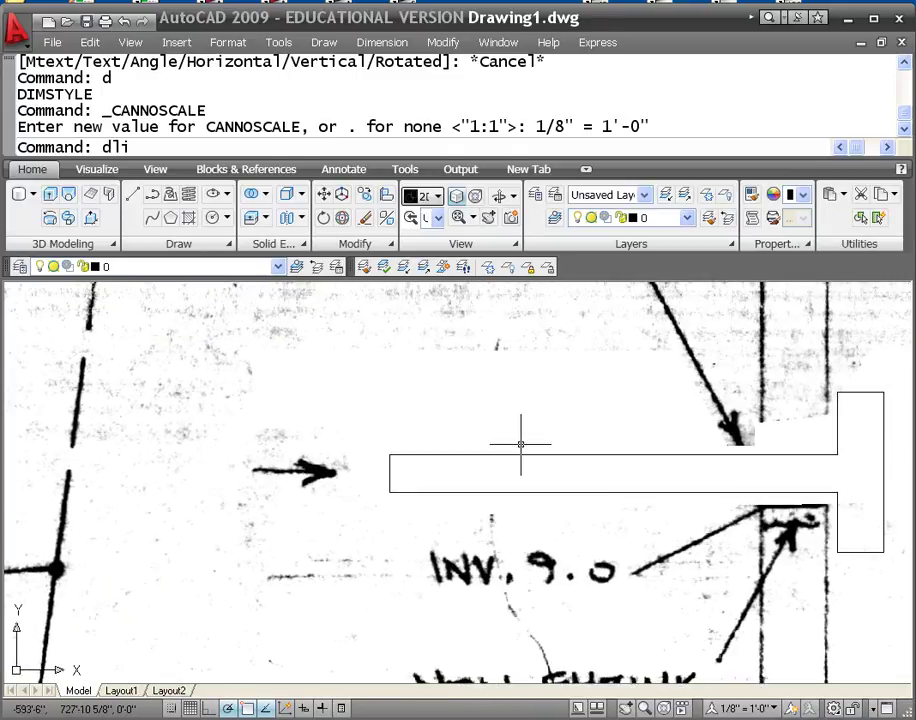
# - Add a vertical 80.1852 dimension across the stem's left end
pyautogui.write('dli')
pyautogui.press('Return')
pyautogui.click(390, 492)
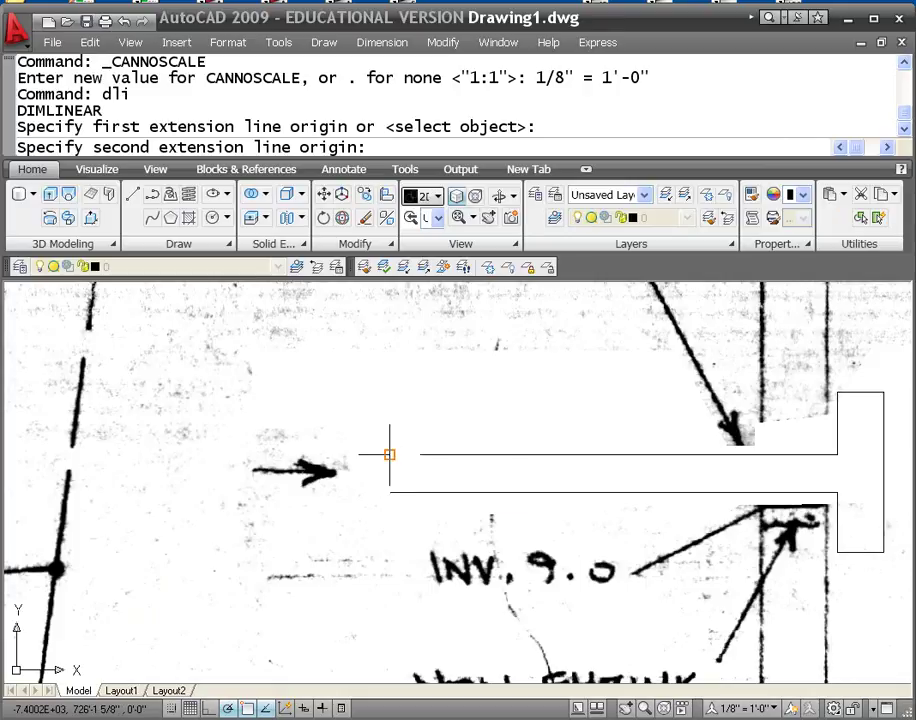
pyautogui.click(390, 455)
pyautogui.click(354, 432)
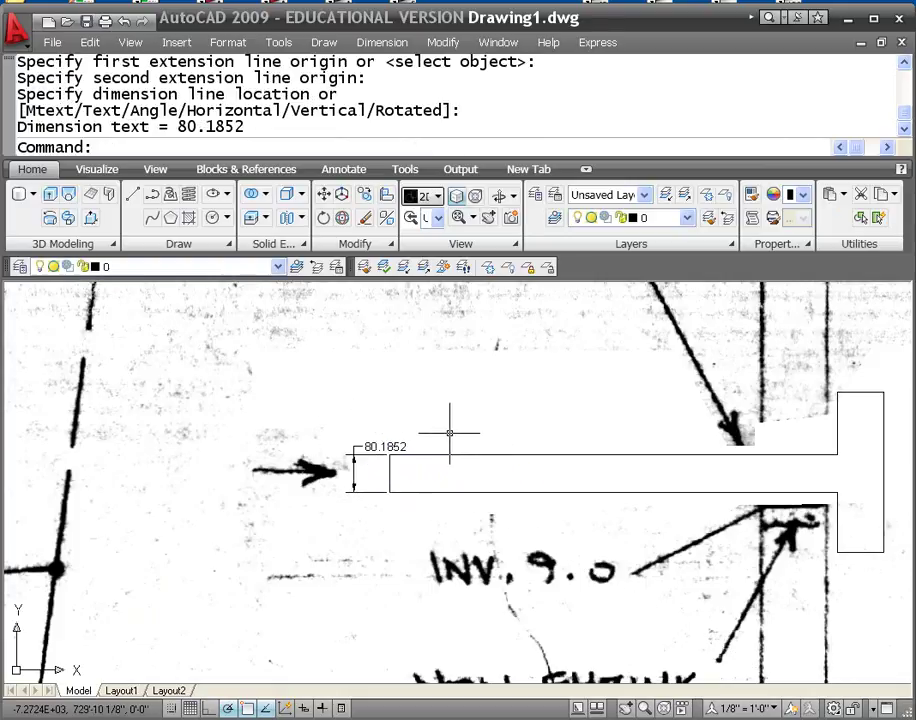
pyautogui.moveTo(388, 503); pyautogui.dragTo(340, 498, button='middle')
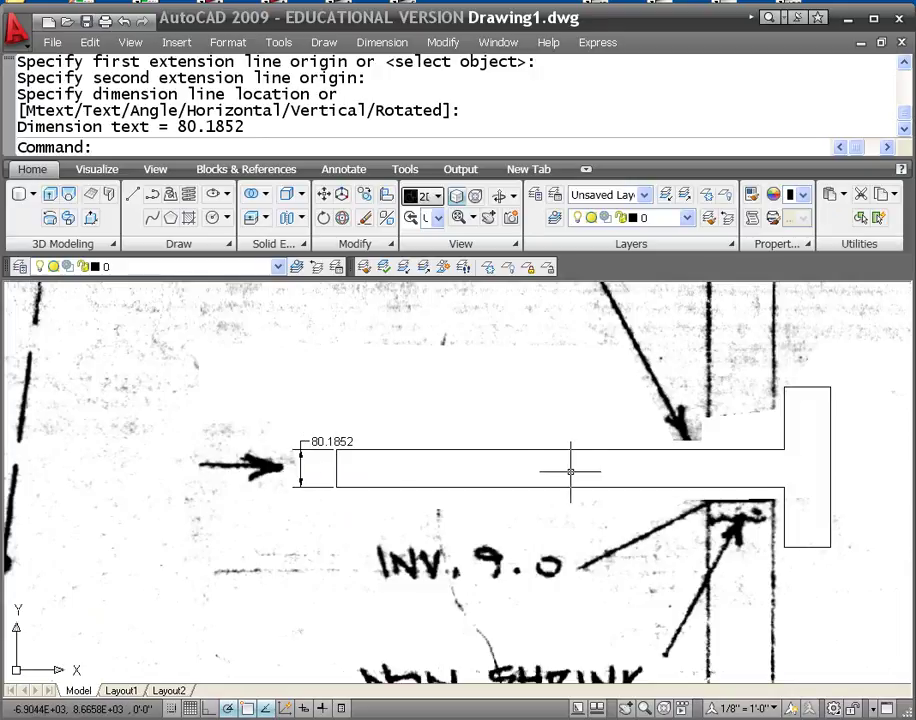
# - Dimension the overall 948.1824 length from the stem's left end to the flange's right end
pyautogui.press('Return')
pyautogui.click(335, 487)
pyautogui.click(784, 487)
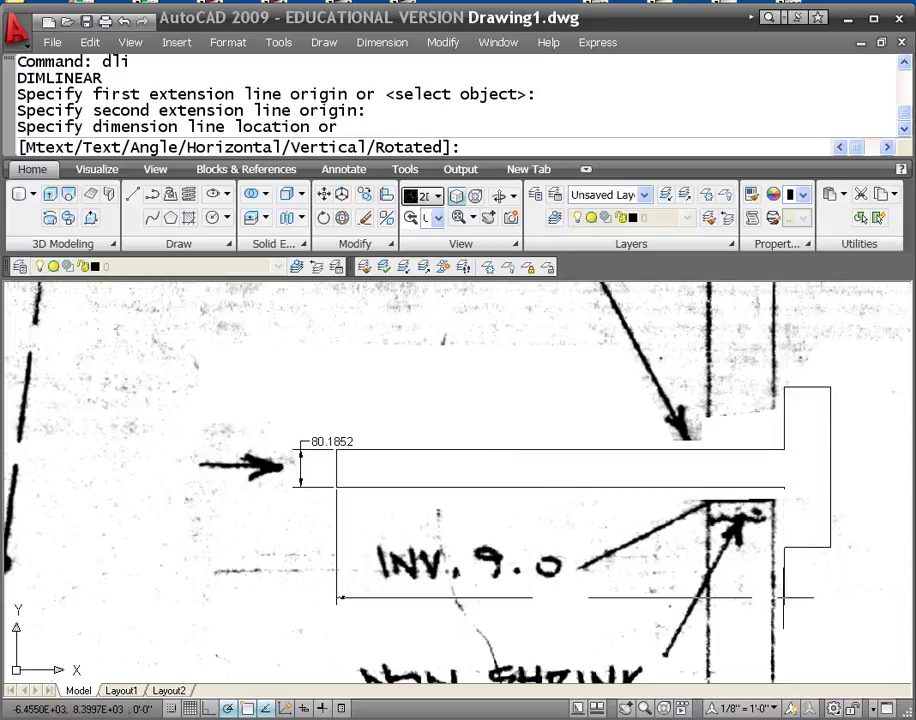
pyautogui.click(533, 604)
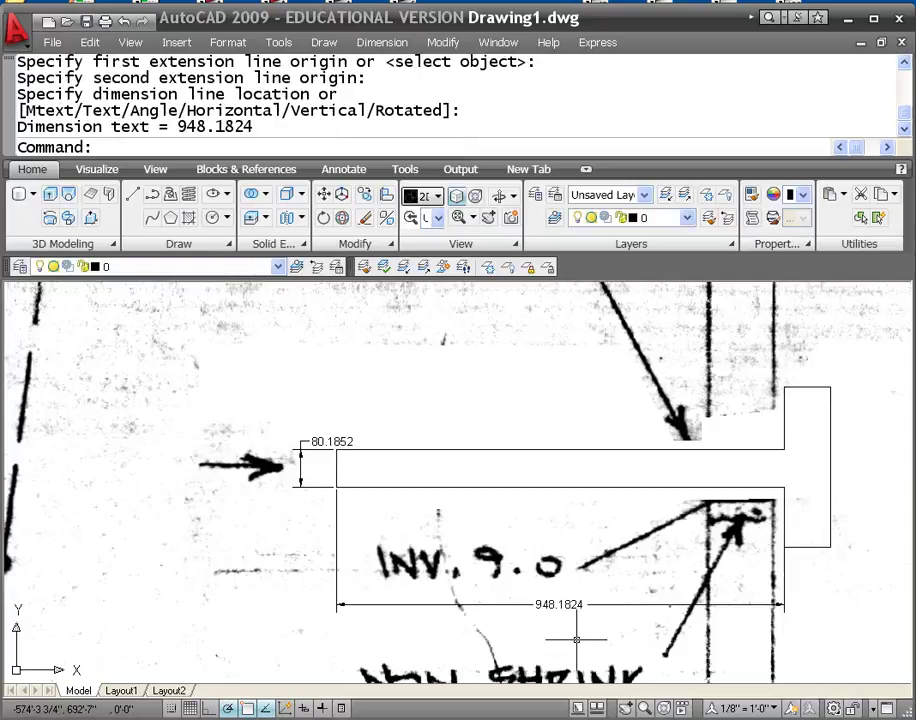
pyautogui.write('d')
pyautogui.press('Return')
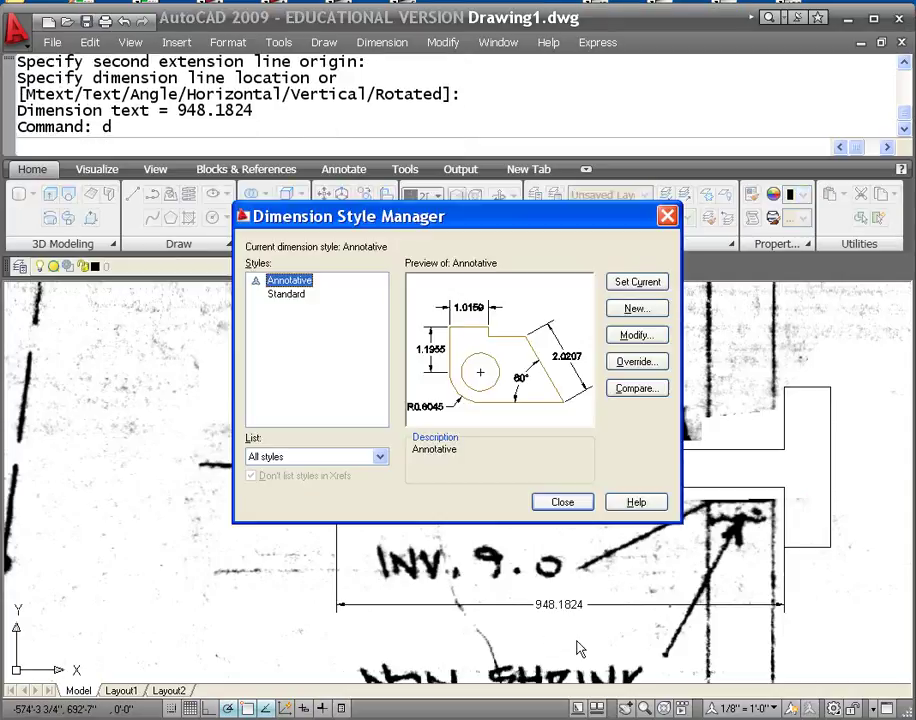
# - Change the Annotative style's primary unit format to Architectural, giving 6'-8 3/16" and 79'-0 3/16"
pyautogui.click(660, 338)
pyautogui.click(465, 171)
pyautogui.click(463, 206)
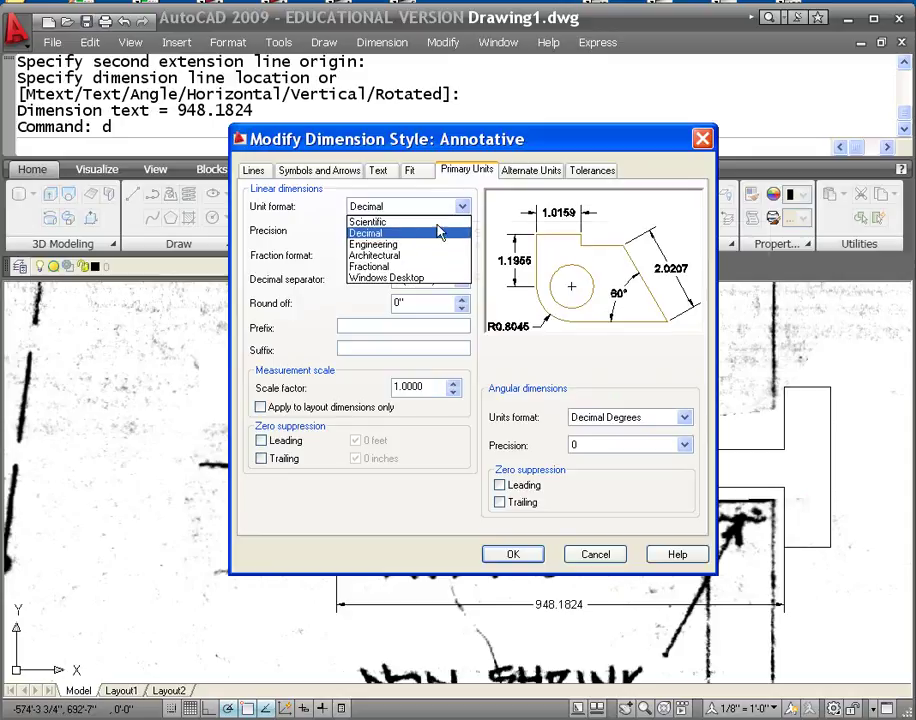
pyautogui.click(390, 253)
pyautogui.click(514, 554)
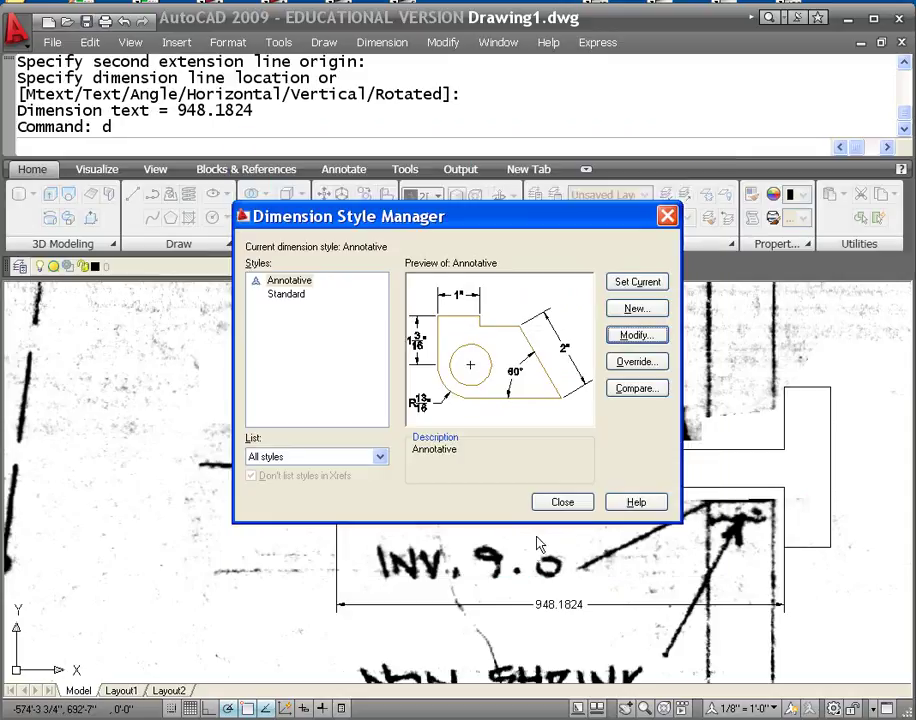
pyautogui.click(548, 488)
pyautogui.scroll(5, 321, 485)
pyautogui.moveTo(321, 485); pyautogui.dragTo(446, 480, button='middle')
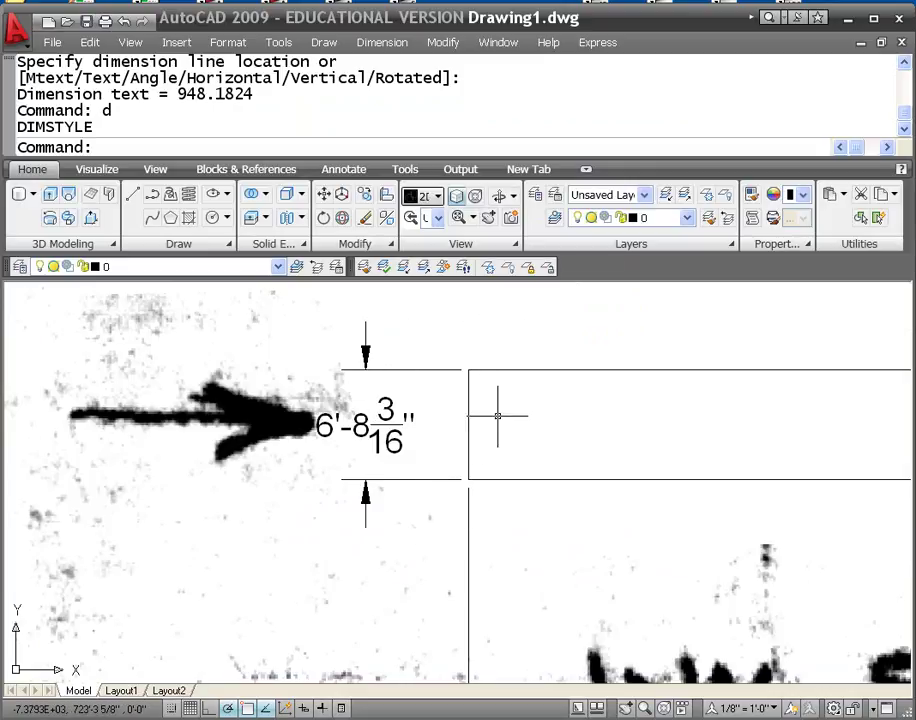
pyautogui.scroll(-5, 414, 480)
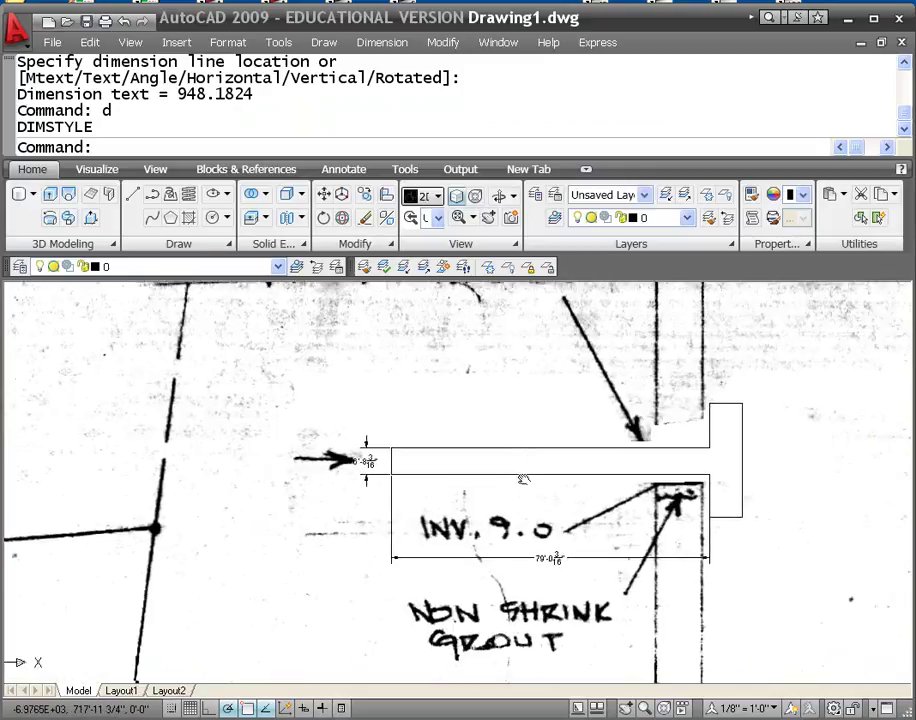
# - Erase the flange outline with its 79'-0 3/16" and 6'-8 3/16" dimensions
pyautogui.click(379, 524)
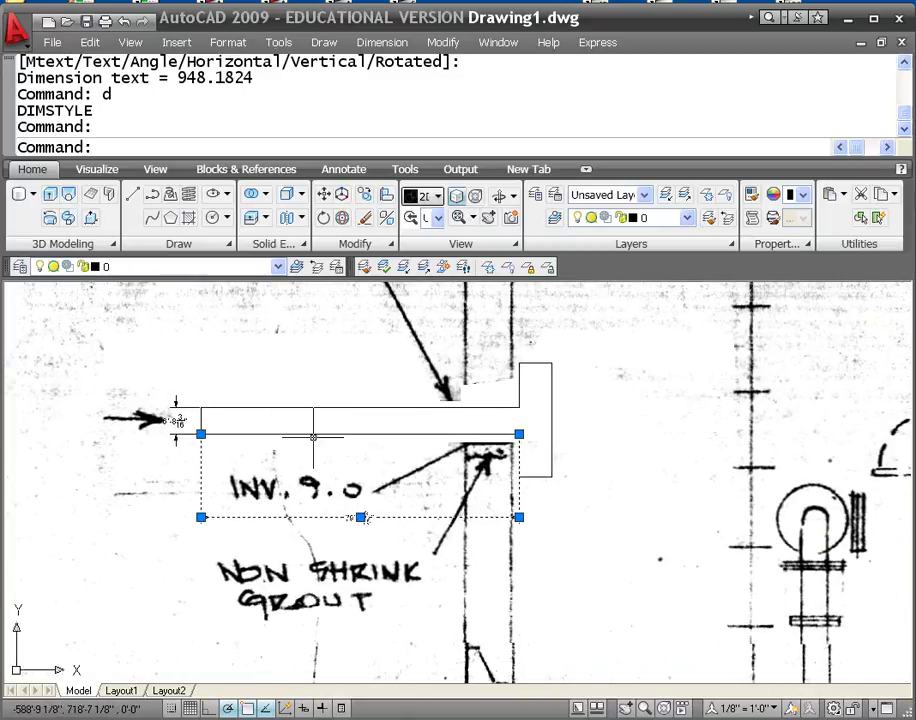
pyautogui.click(176, 416)
pyautogui.write('e')
pyautogui.press('Return')
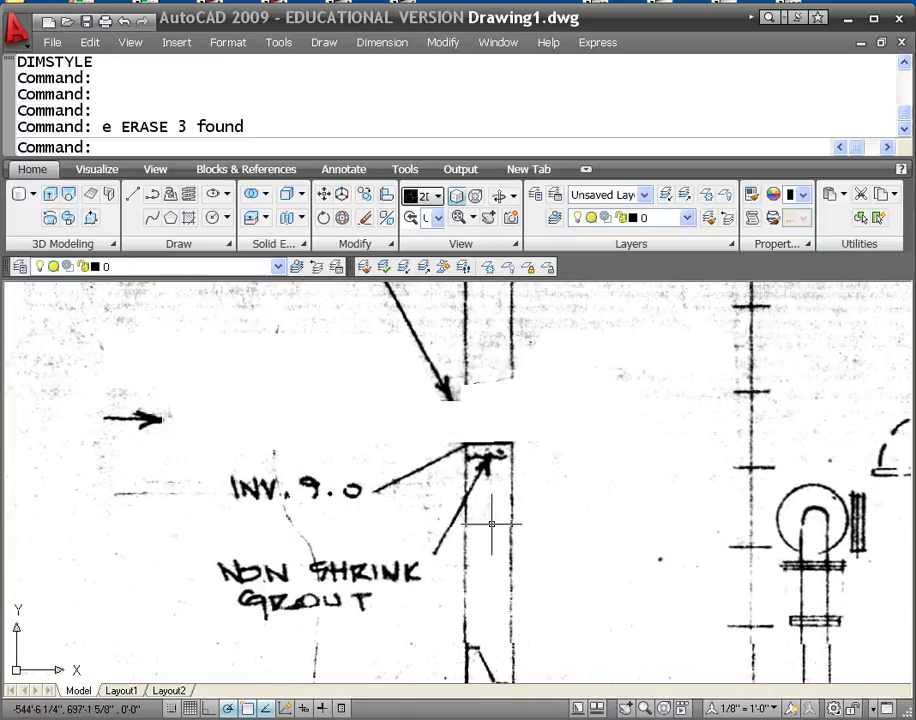
# - Pan and zoom to bring the whole scanned site plan sheet into view
pyautogui.scroll(-3, 552, 527)
pyautogui.moveTo(580, 556); pyautogui.dragTo(577, 533, button='middle')
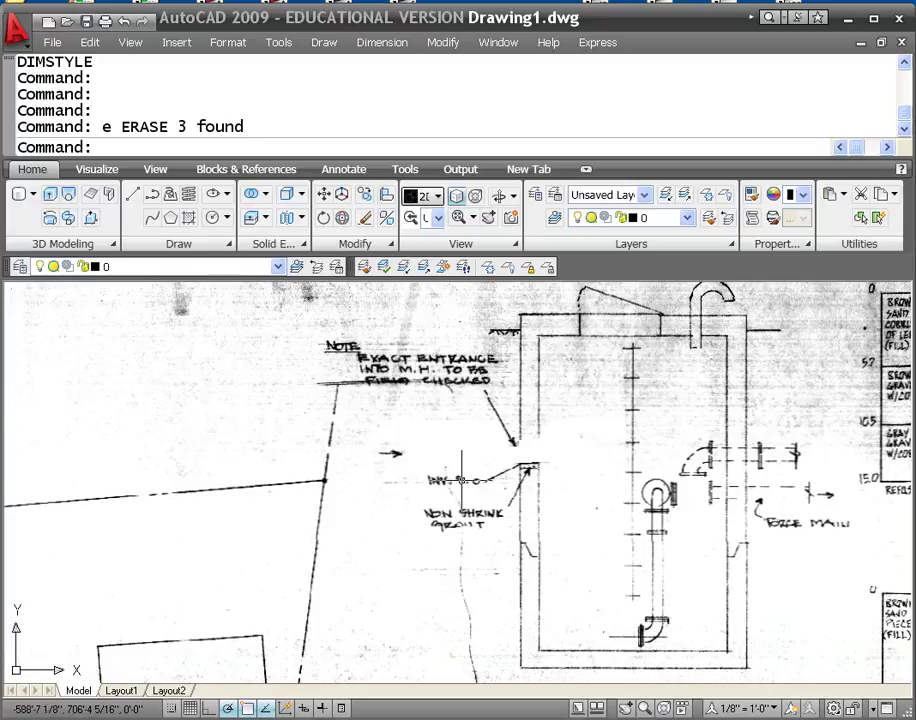
pyautogui.moveTo(445, 458); pyautogui.dragTo(532, 537, button='middle')
pyautogui.scroll(-5, 532, 537)
pyautogui.moveTo(538, 461); pyautogui.dragTo(538, 400, button='middle')
pyautogui.moveTo(513, 569); pyautogui.dragTo(500, 457, button='middle')
pyautogui.moveTo(570, 475); pyautogui.dragTo(553, 532, button='middle')
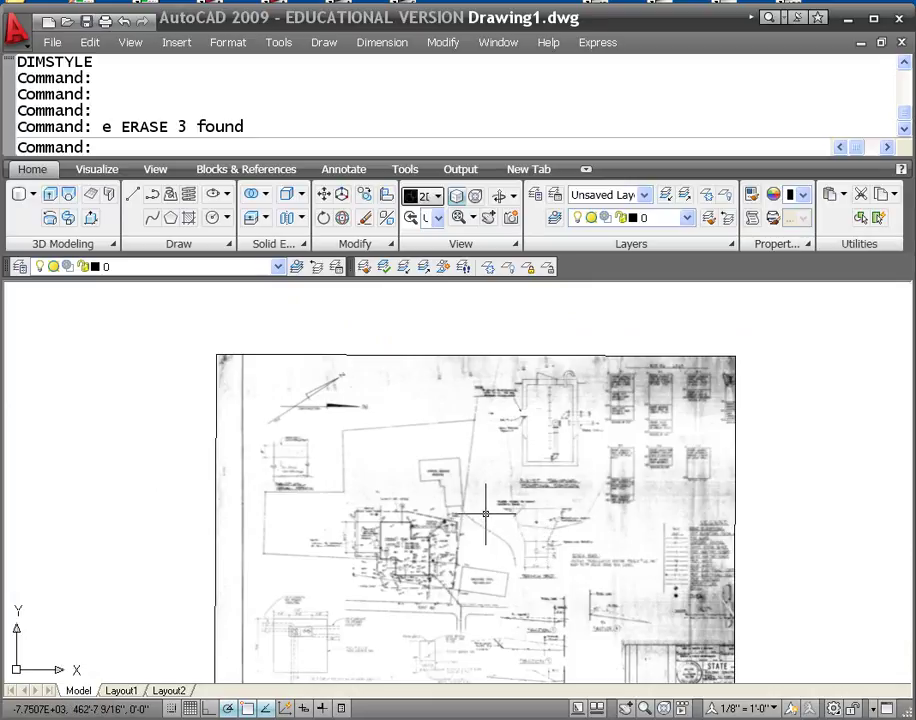
pyautogui.moveTo(477, 527); pyautogui.dragTo(492, 492, button='middle')
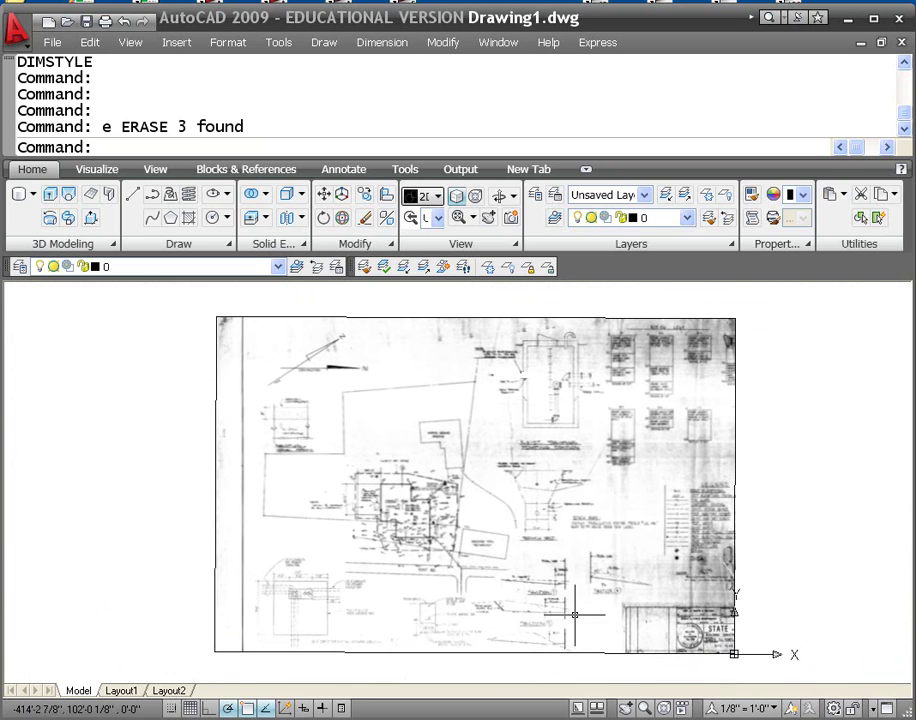
pyautogui.scroll(5, 390, 520)
pyautogui.scroll(-5, 389, 526)
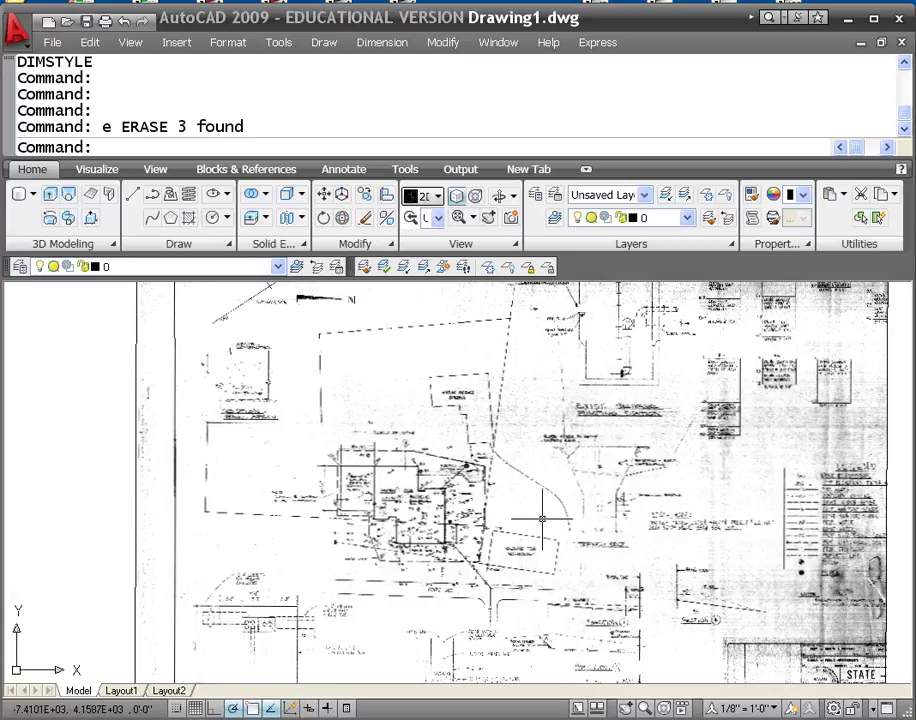
pyautogui.moveTo(537, 519); pyautogui.dragTo(461, 519, button='middle')
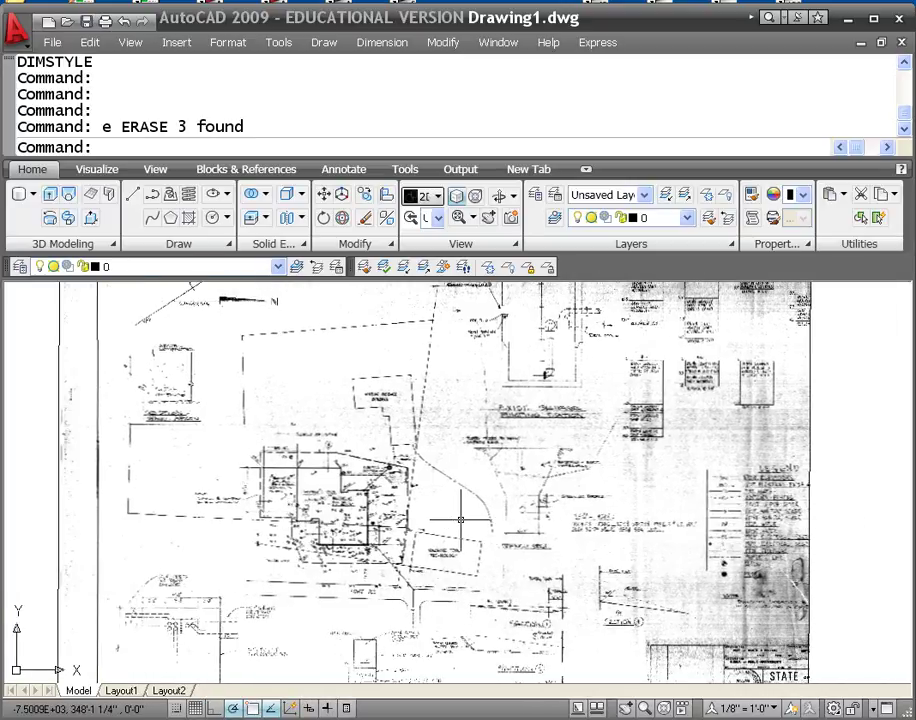